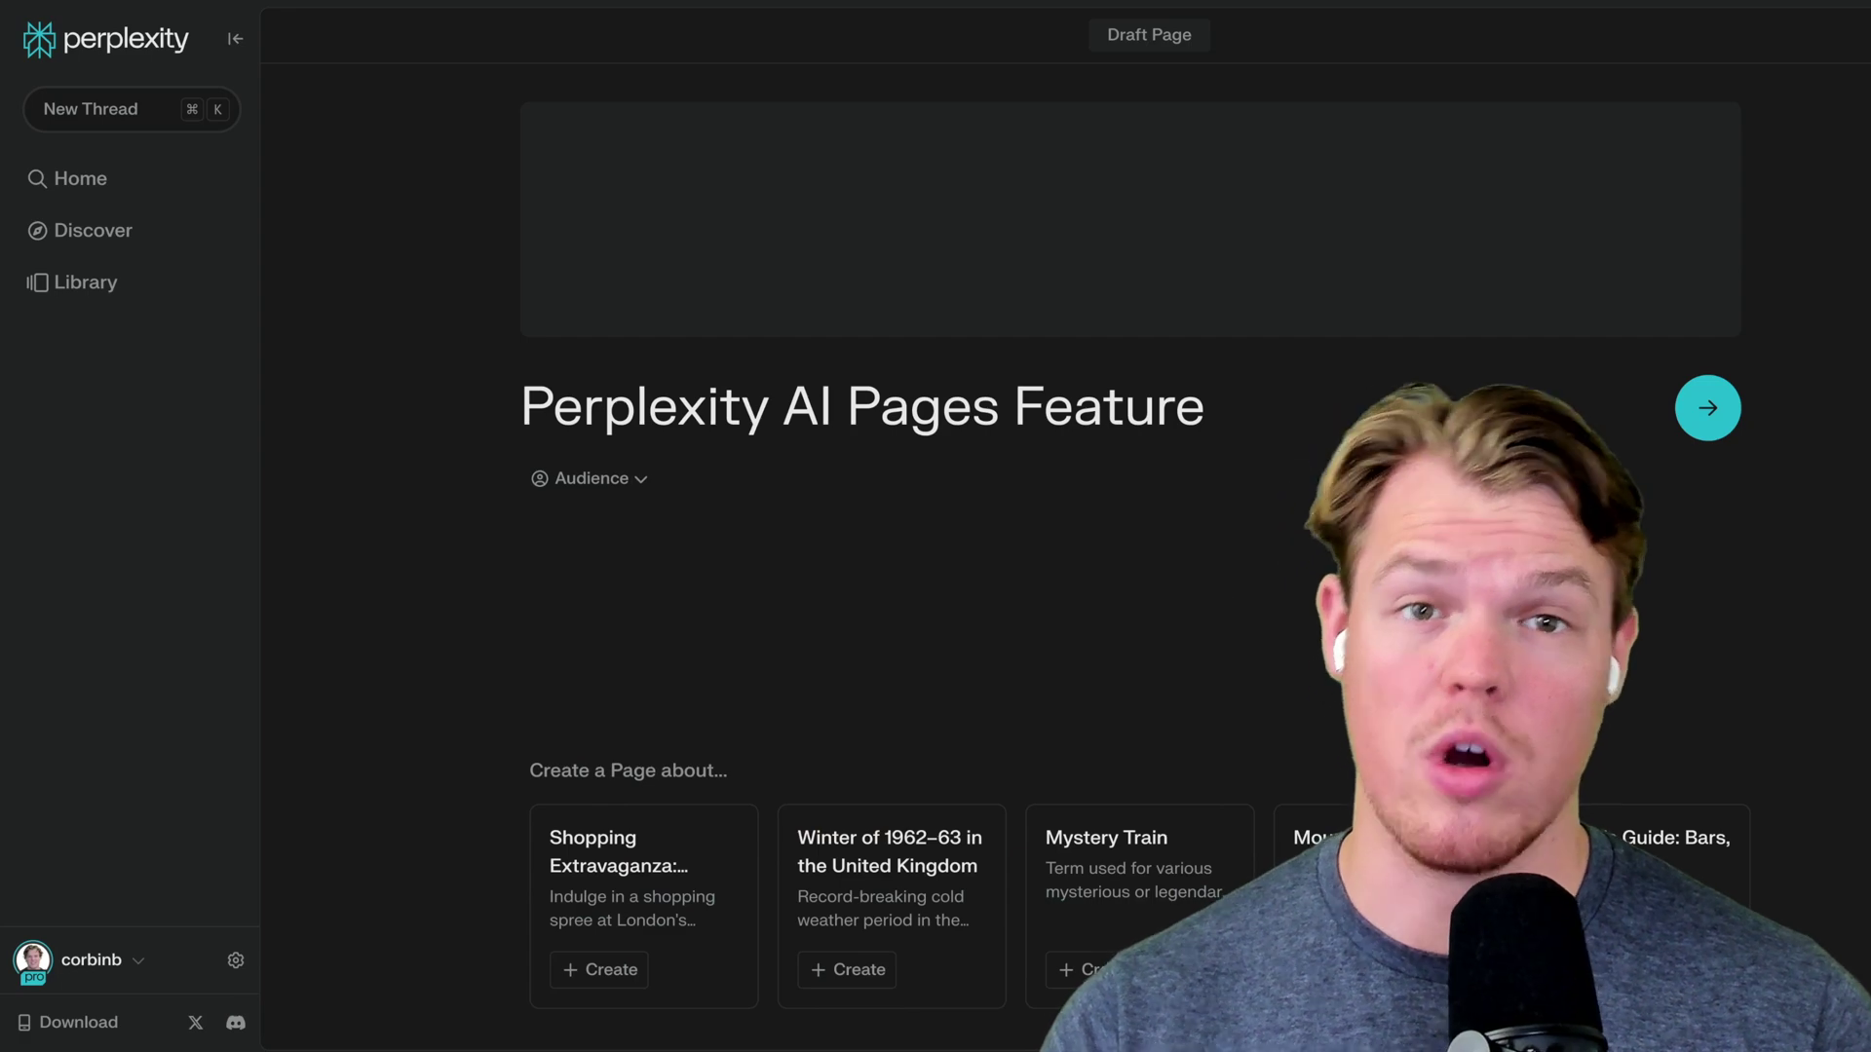
Step: Generate the Pages-feature draft page and bring up the new-item creation choices
{"action": "left_click", "coordinate": [1707, 407]}
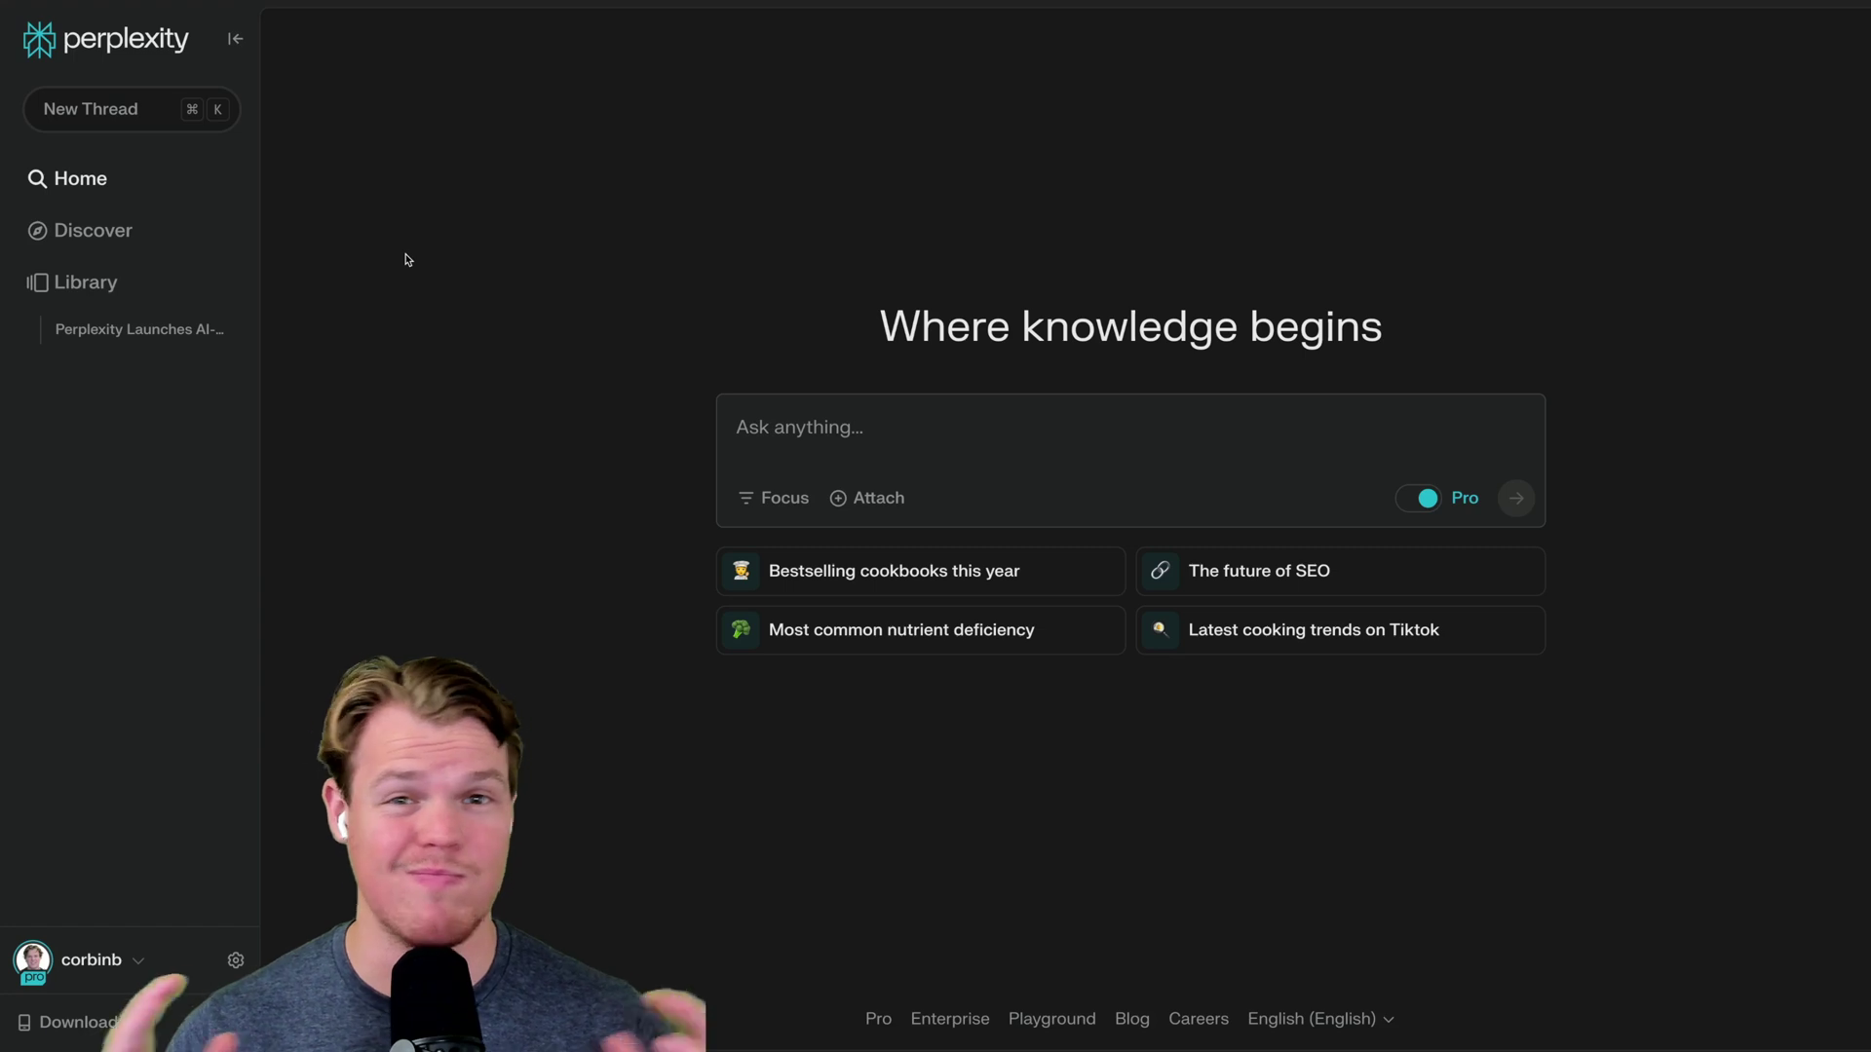
{"action": "left_click", "coordinate": [228, 282]}
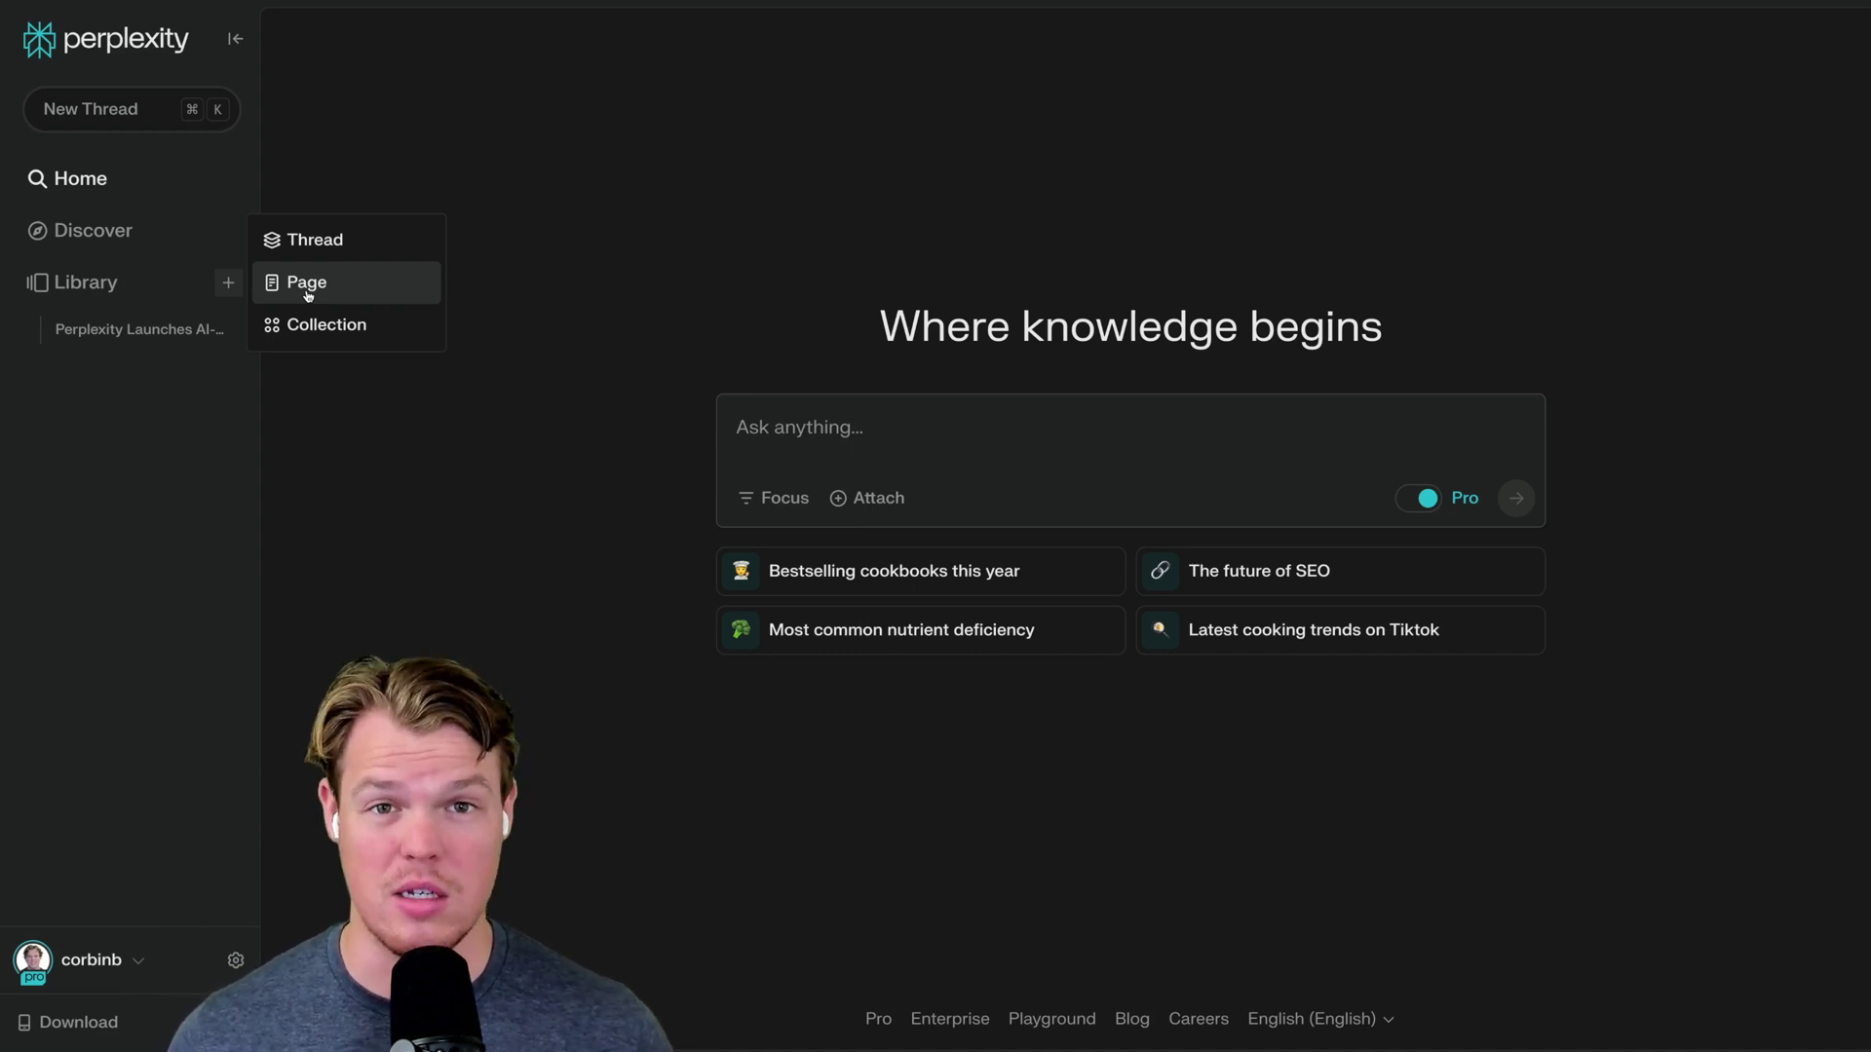
Step: Start a new blank Page from the Library's Thread/Page/Collection choices
{"action": "left_click", "coordinate": [506, 275]}
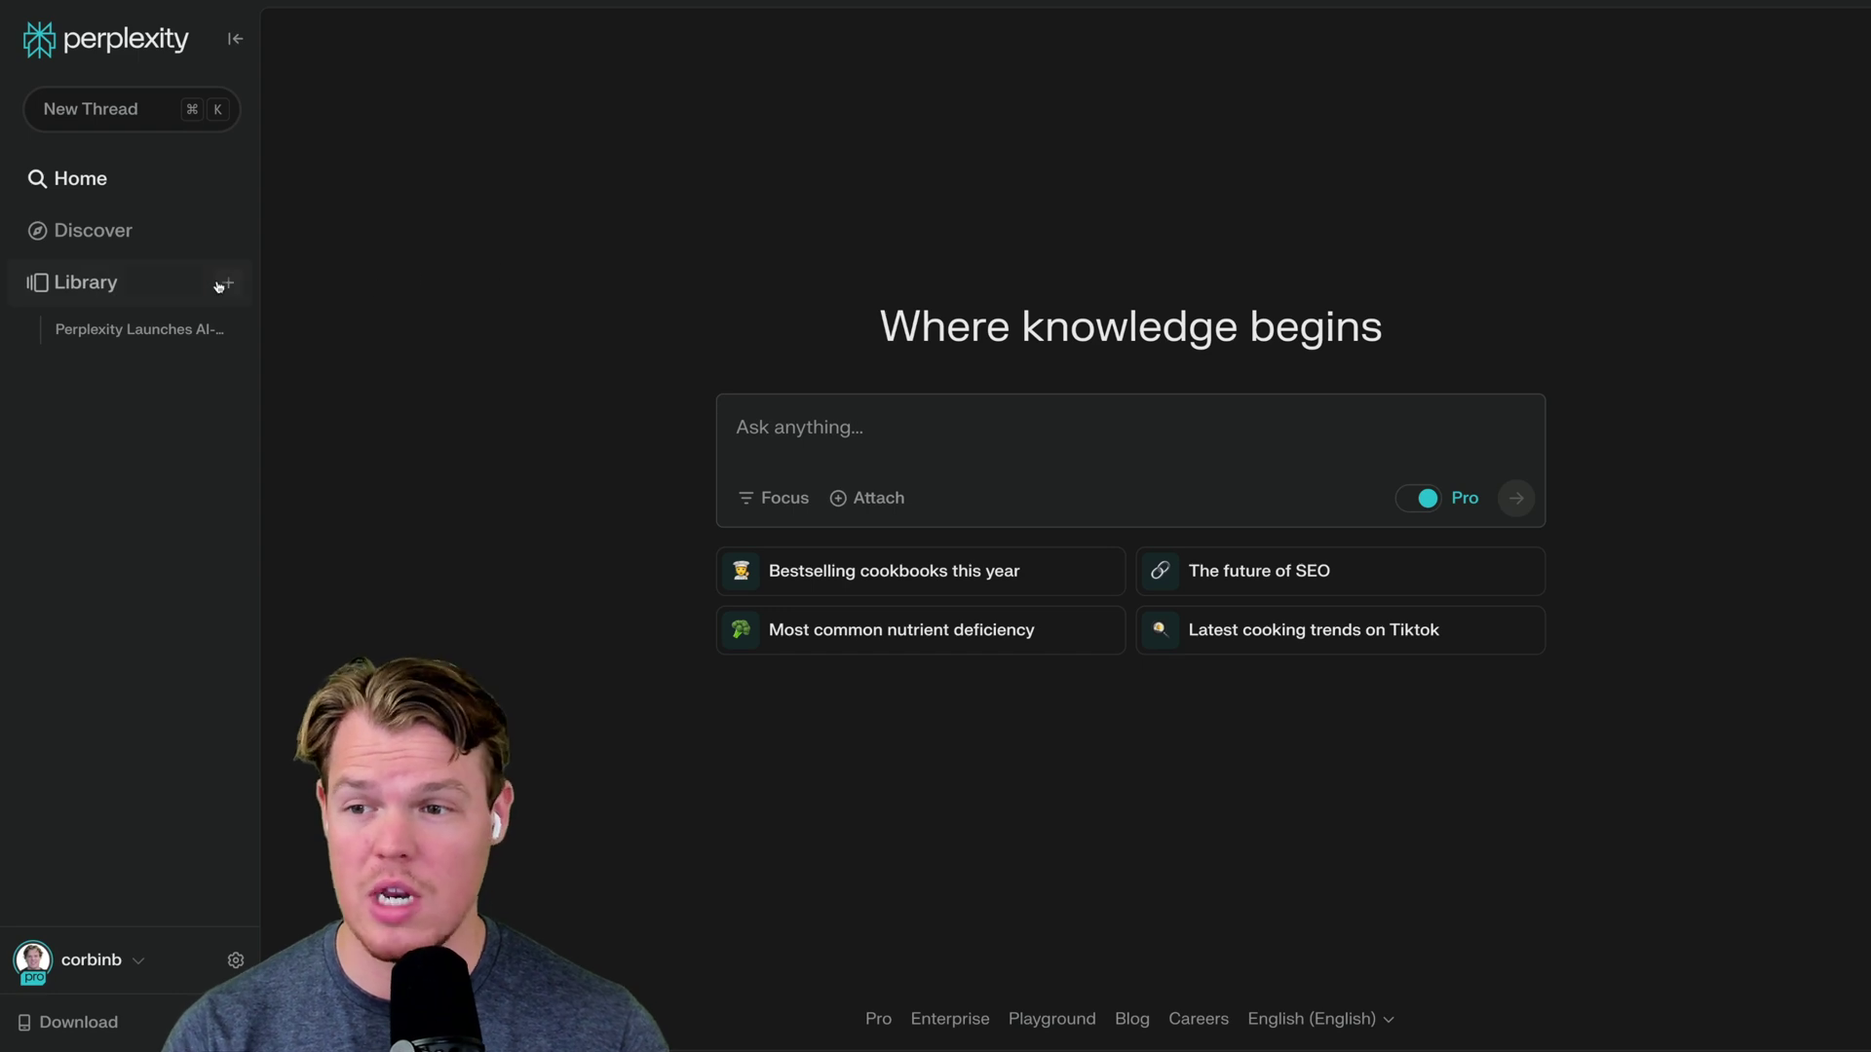
{"action": "left_click", "coordinate": [227, 283]}
{"action": "left_click", "coordinate": [307, 286]}
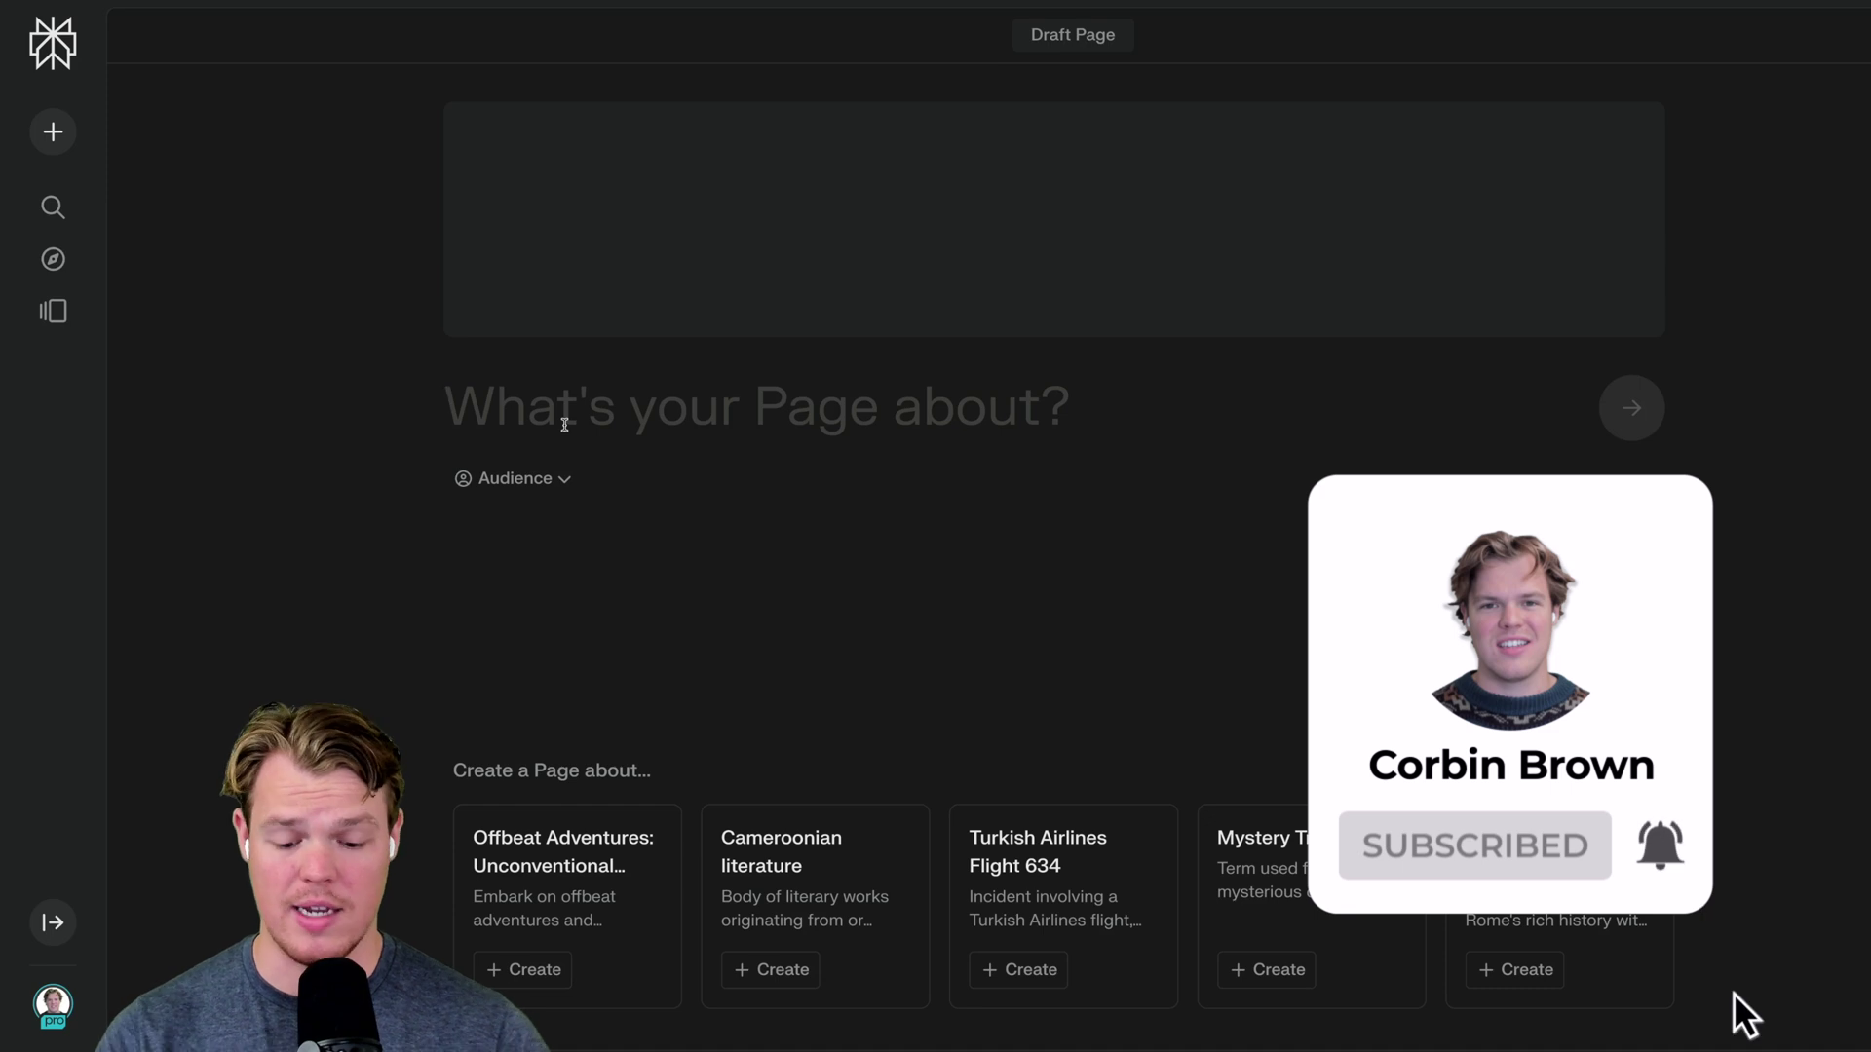
Step: Set the page topic to 'How do I make homemade kimchi', keep audience Anyone, and generate
{"action": "type", "text": "How do I make ho"}
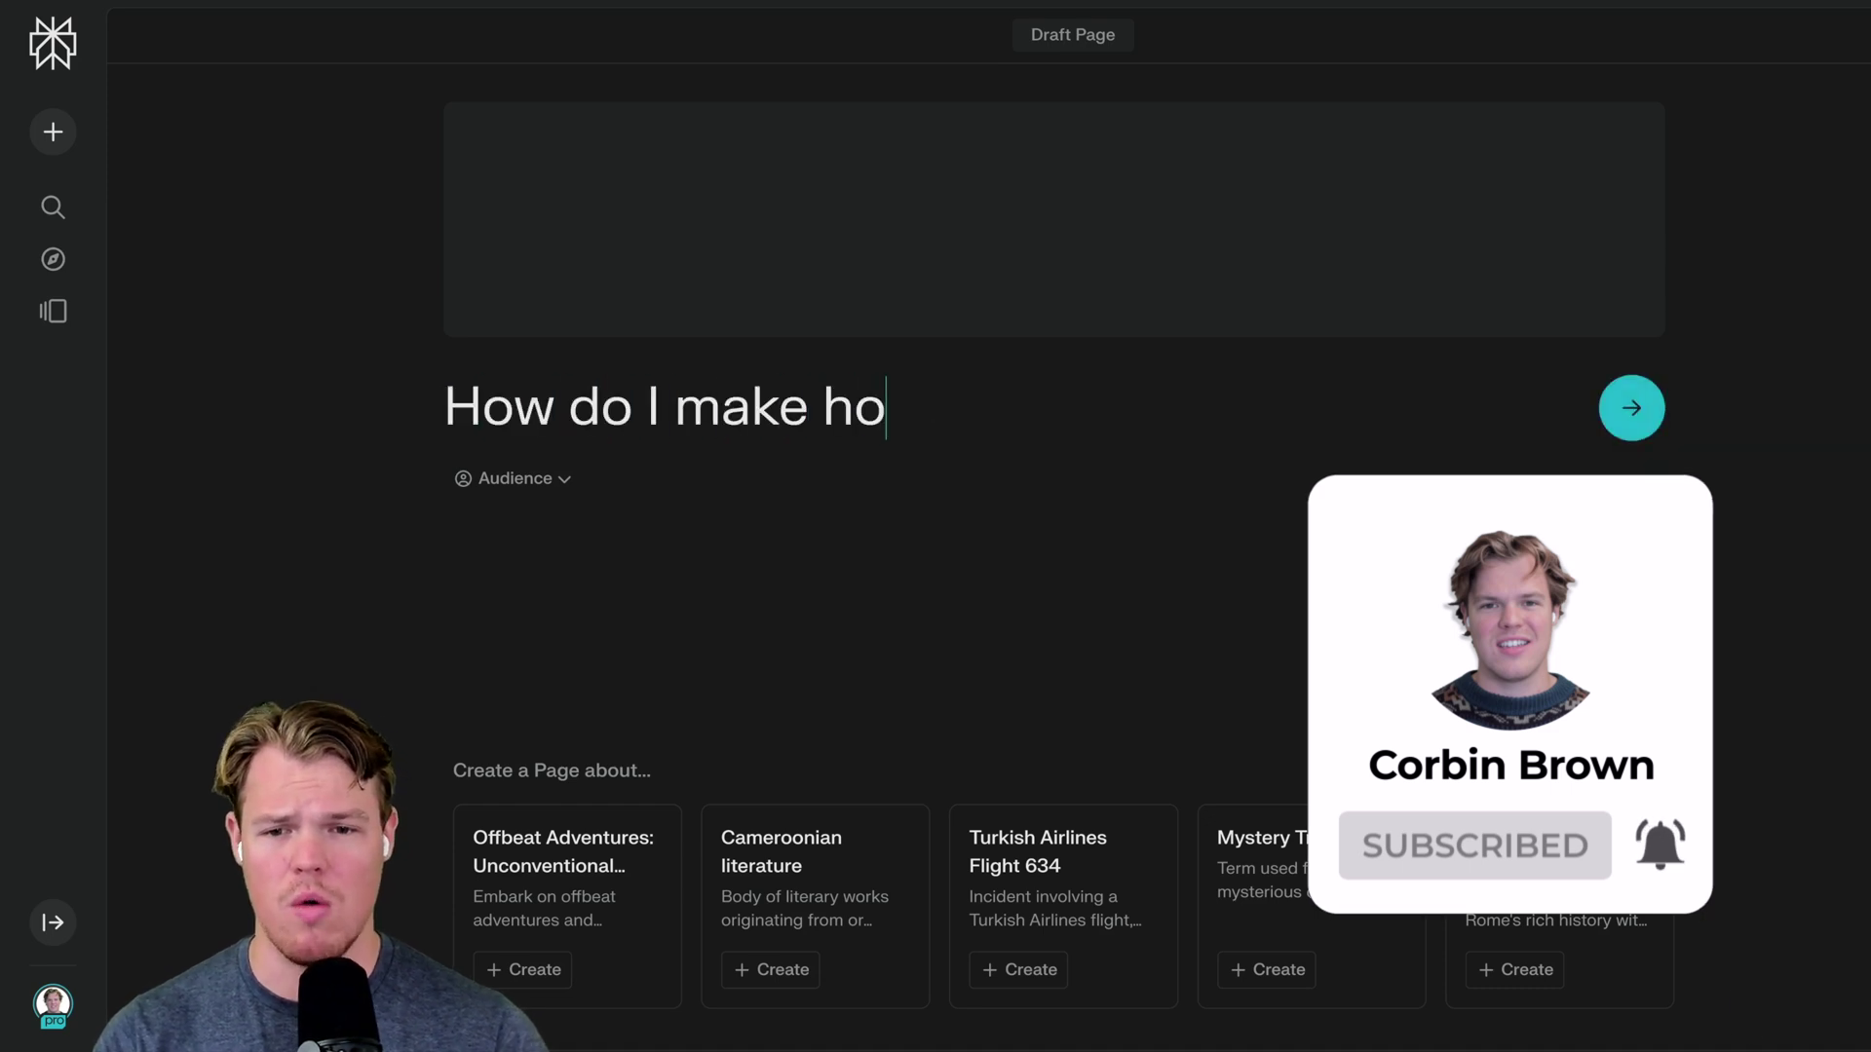
{"action": "type", "text": "memade kimchi?"}
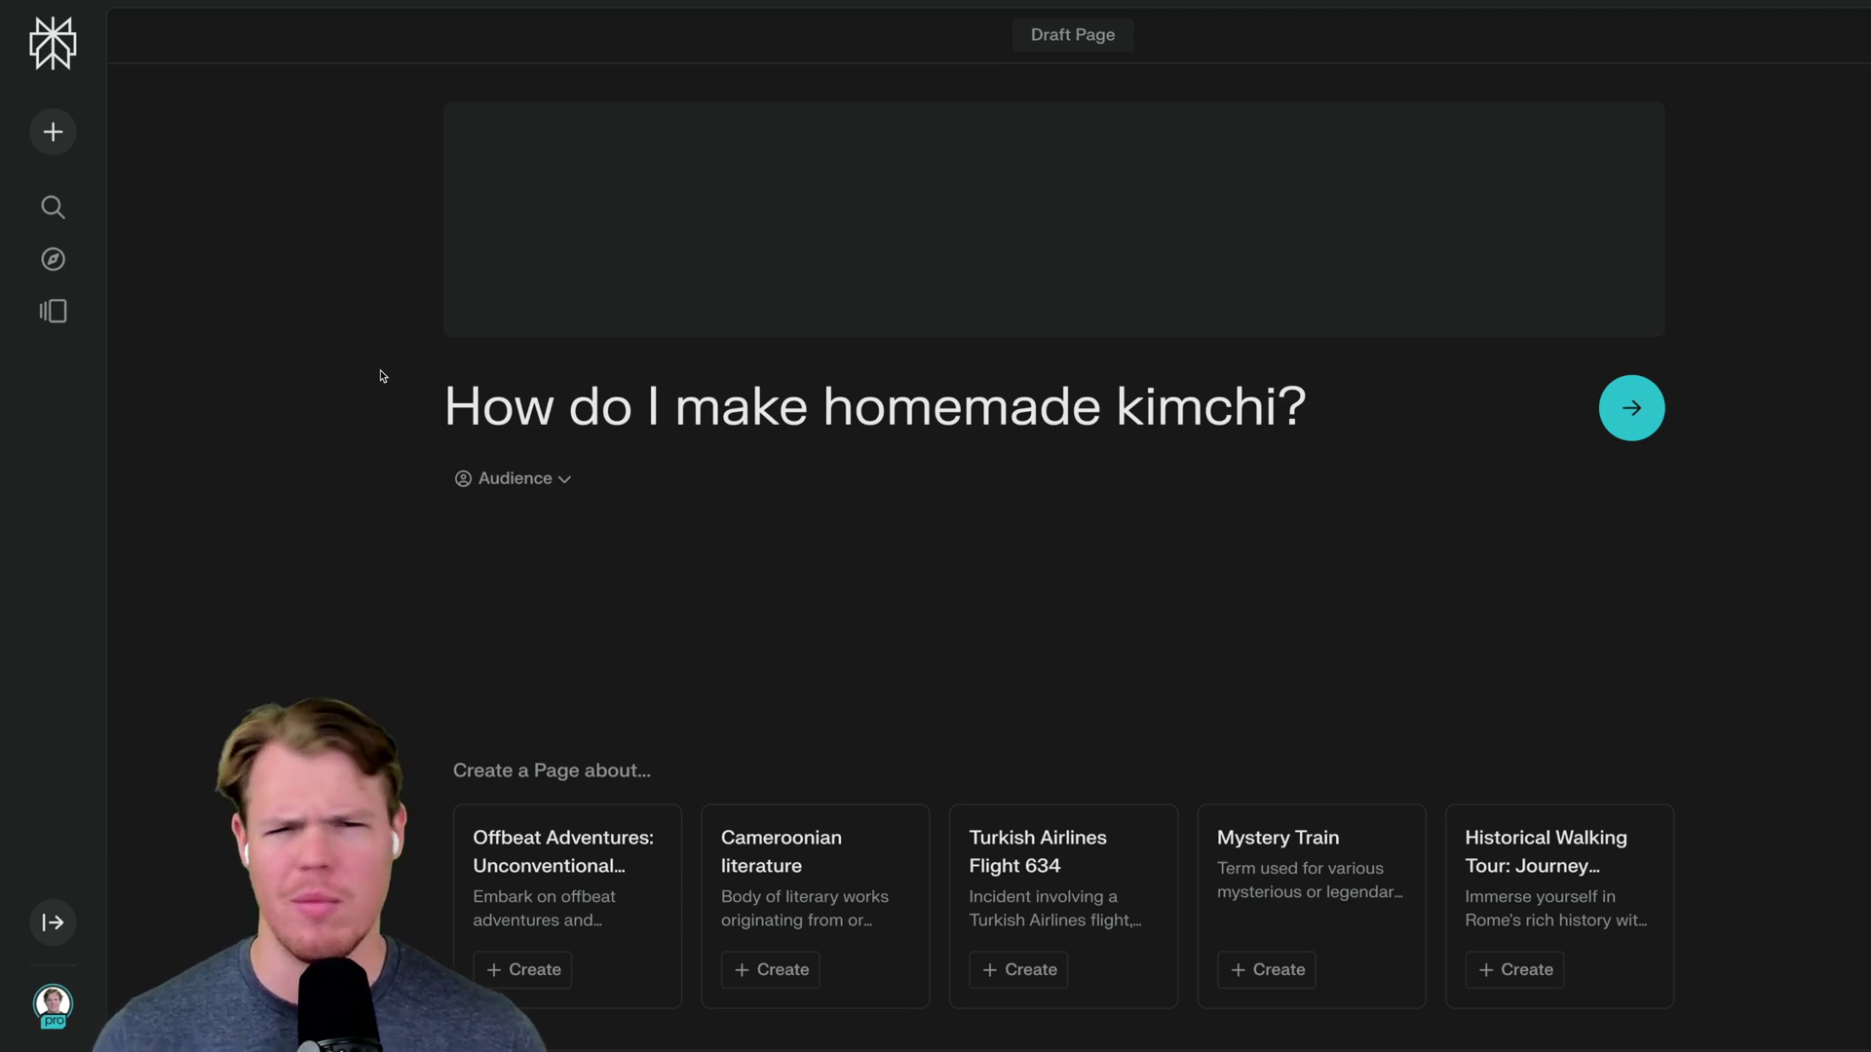
{"action": "left_click", "coordinate": [514, 478]}
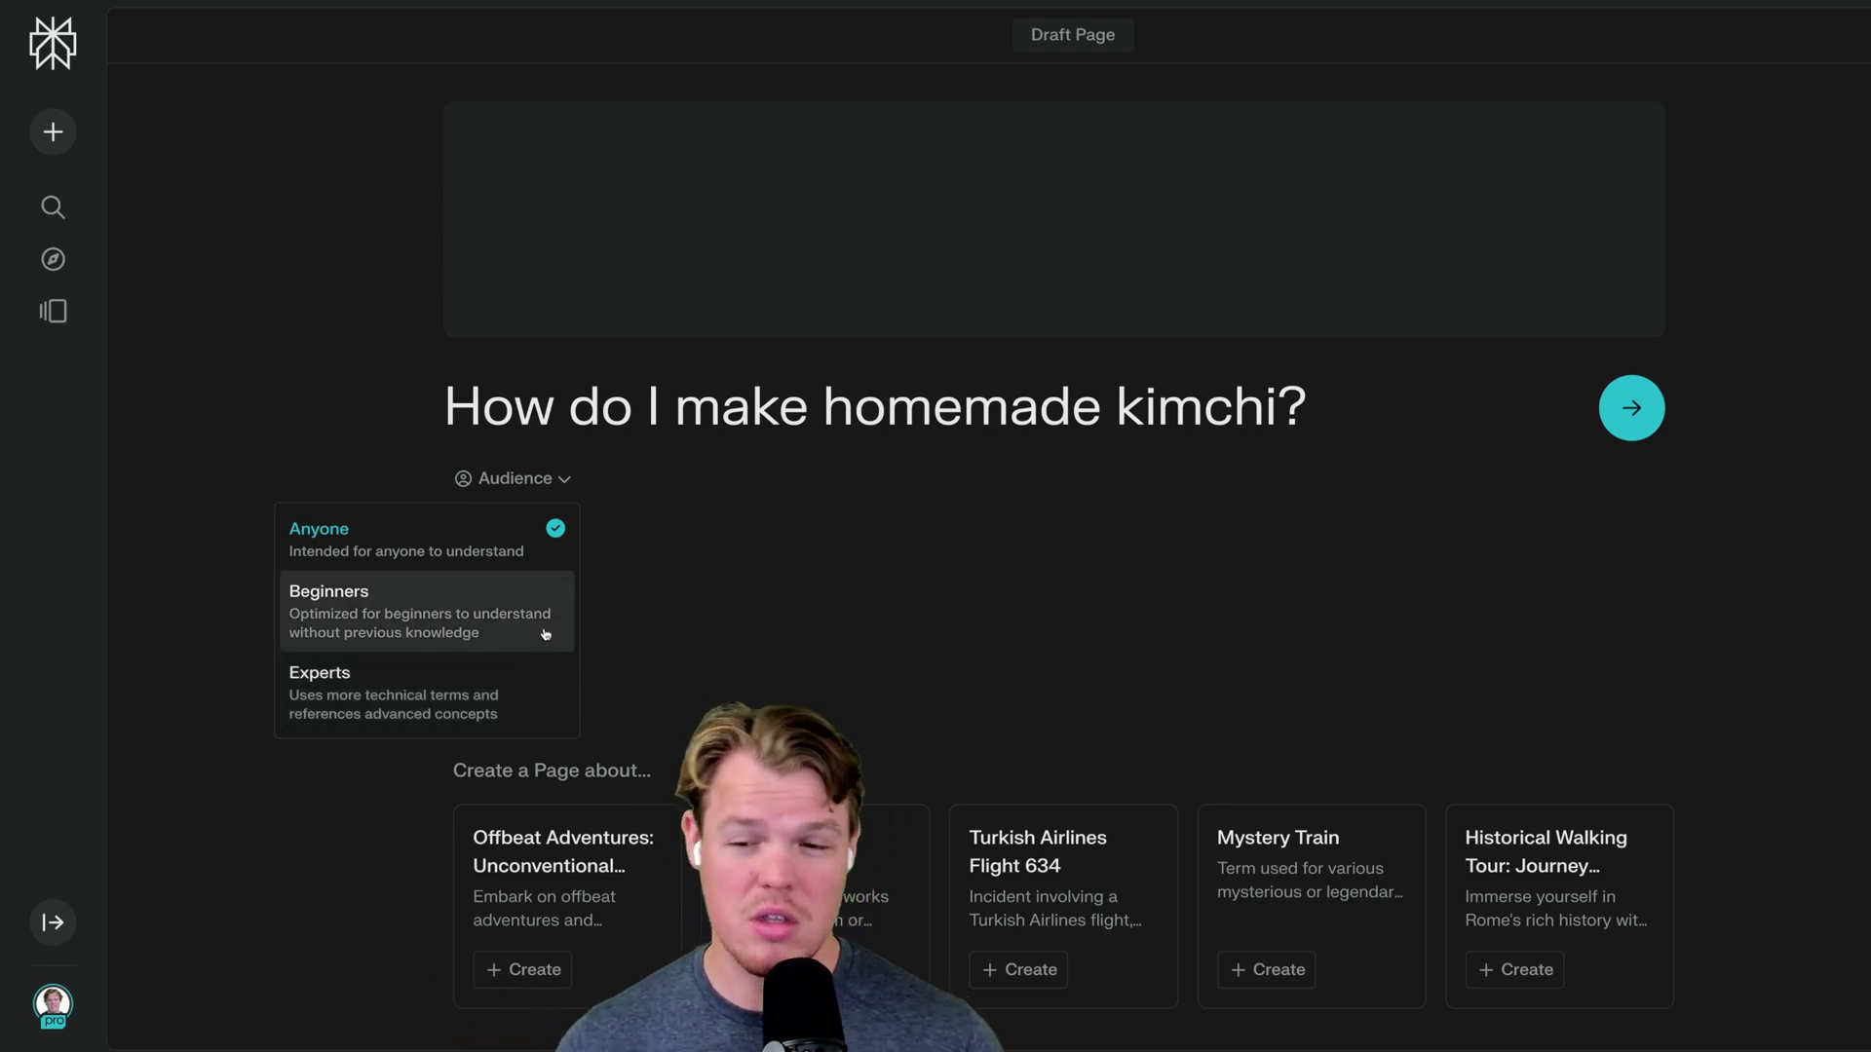
{"action": "left_click", "coordinate": [507, 555]}
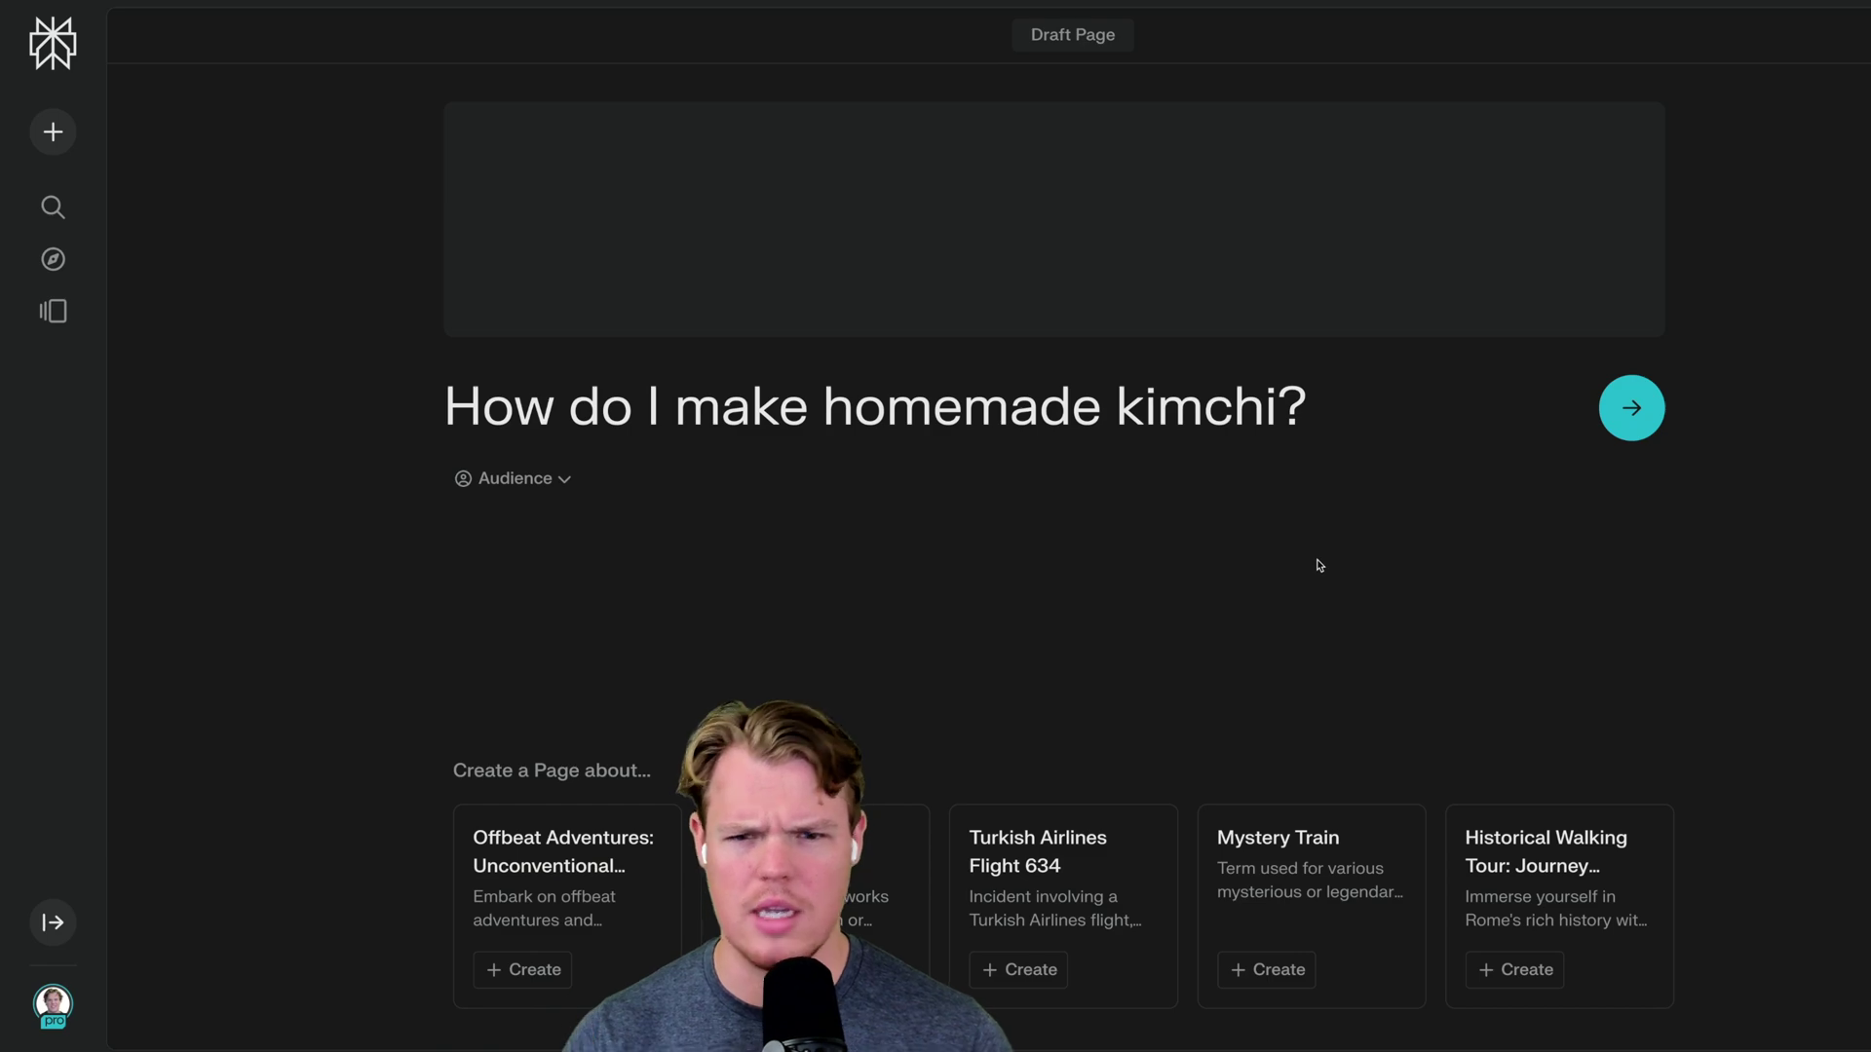
{"action": "left_click", "coordinate": [1631, 408]}
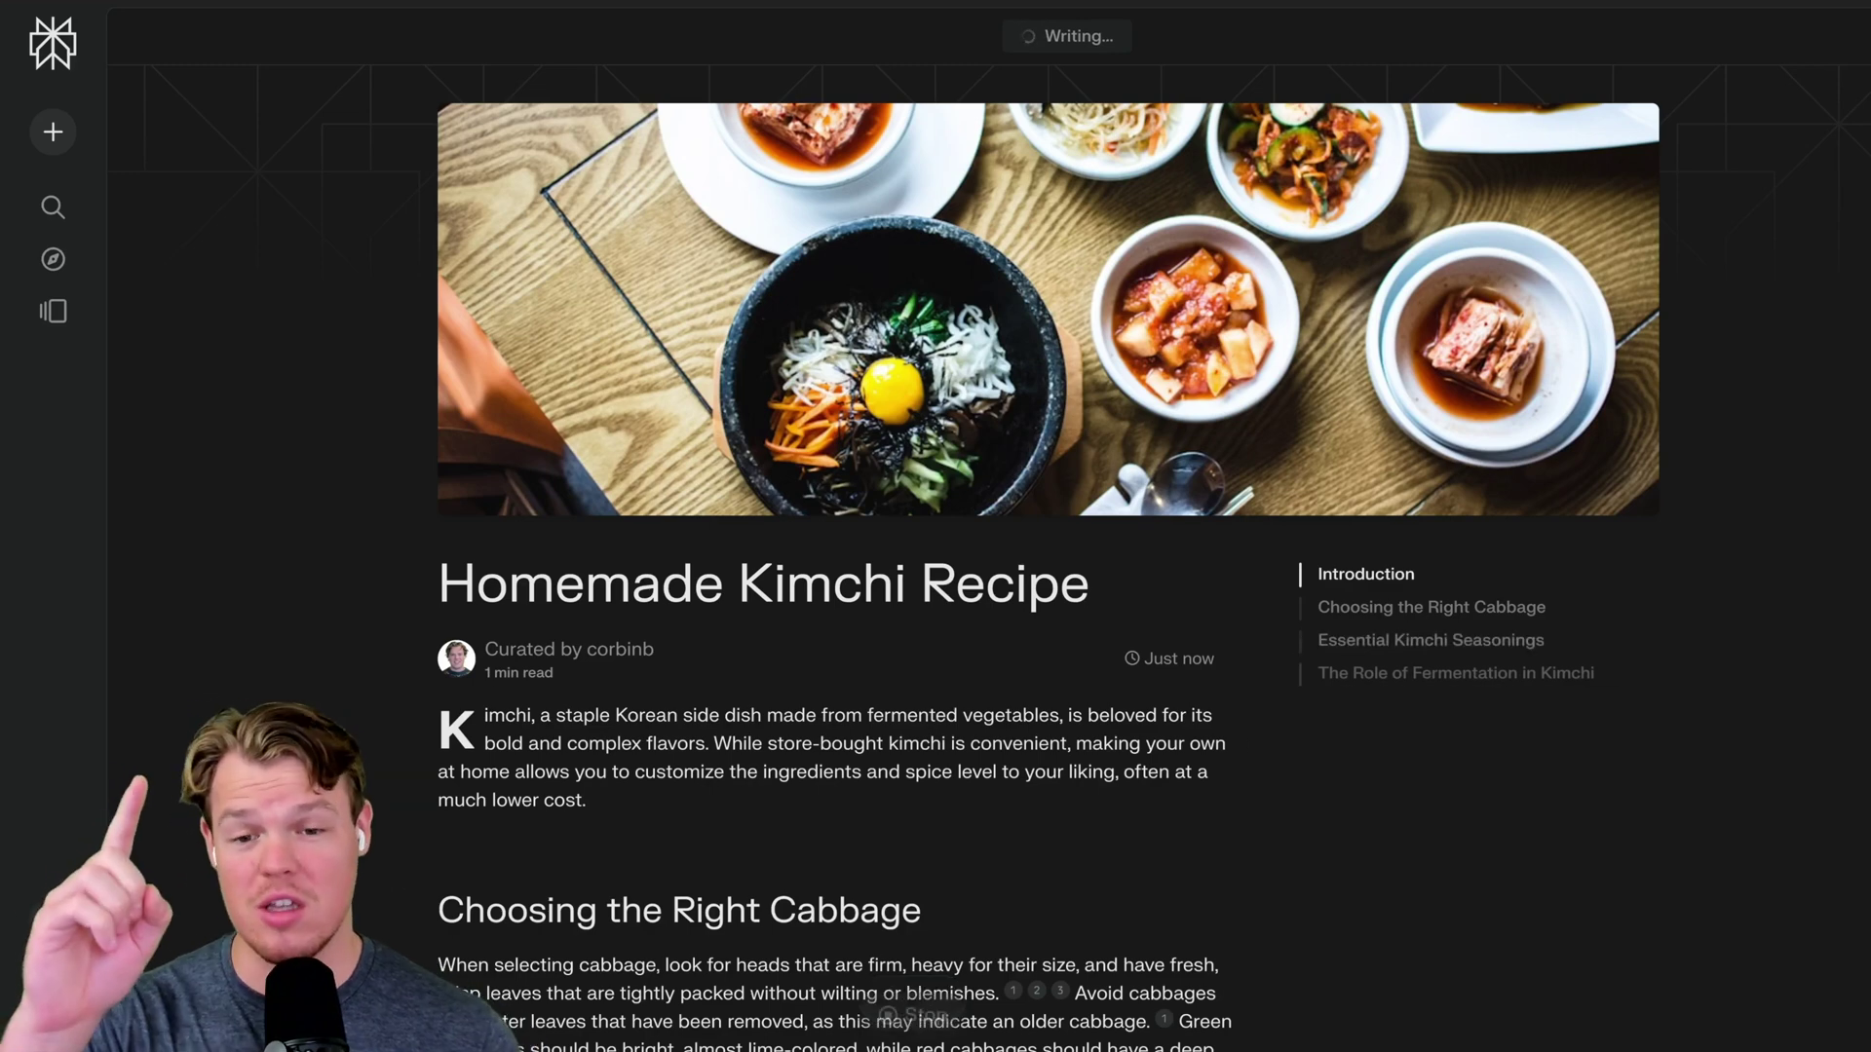
Step: Scroll through the newly generated Homemade Kimchi Recipe page to review its sections
{"action": "scroll", "coordinate": [272, 693], "scroll_direction": "down", "scroll_amount": 3}
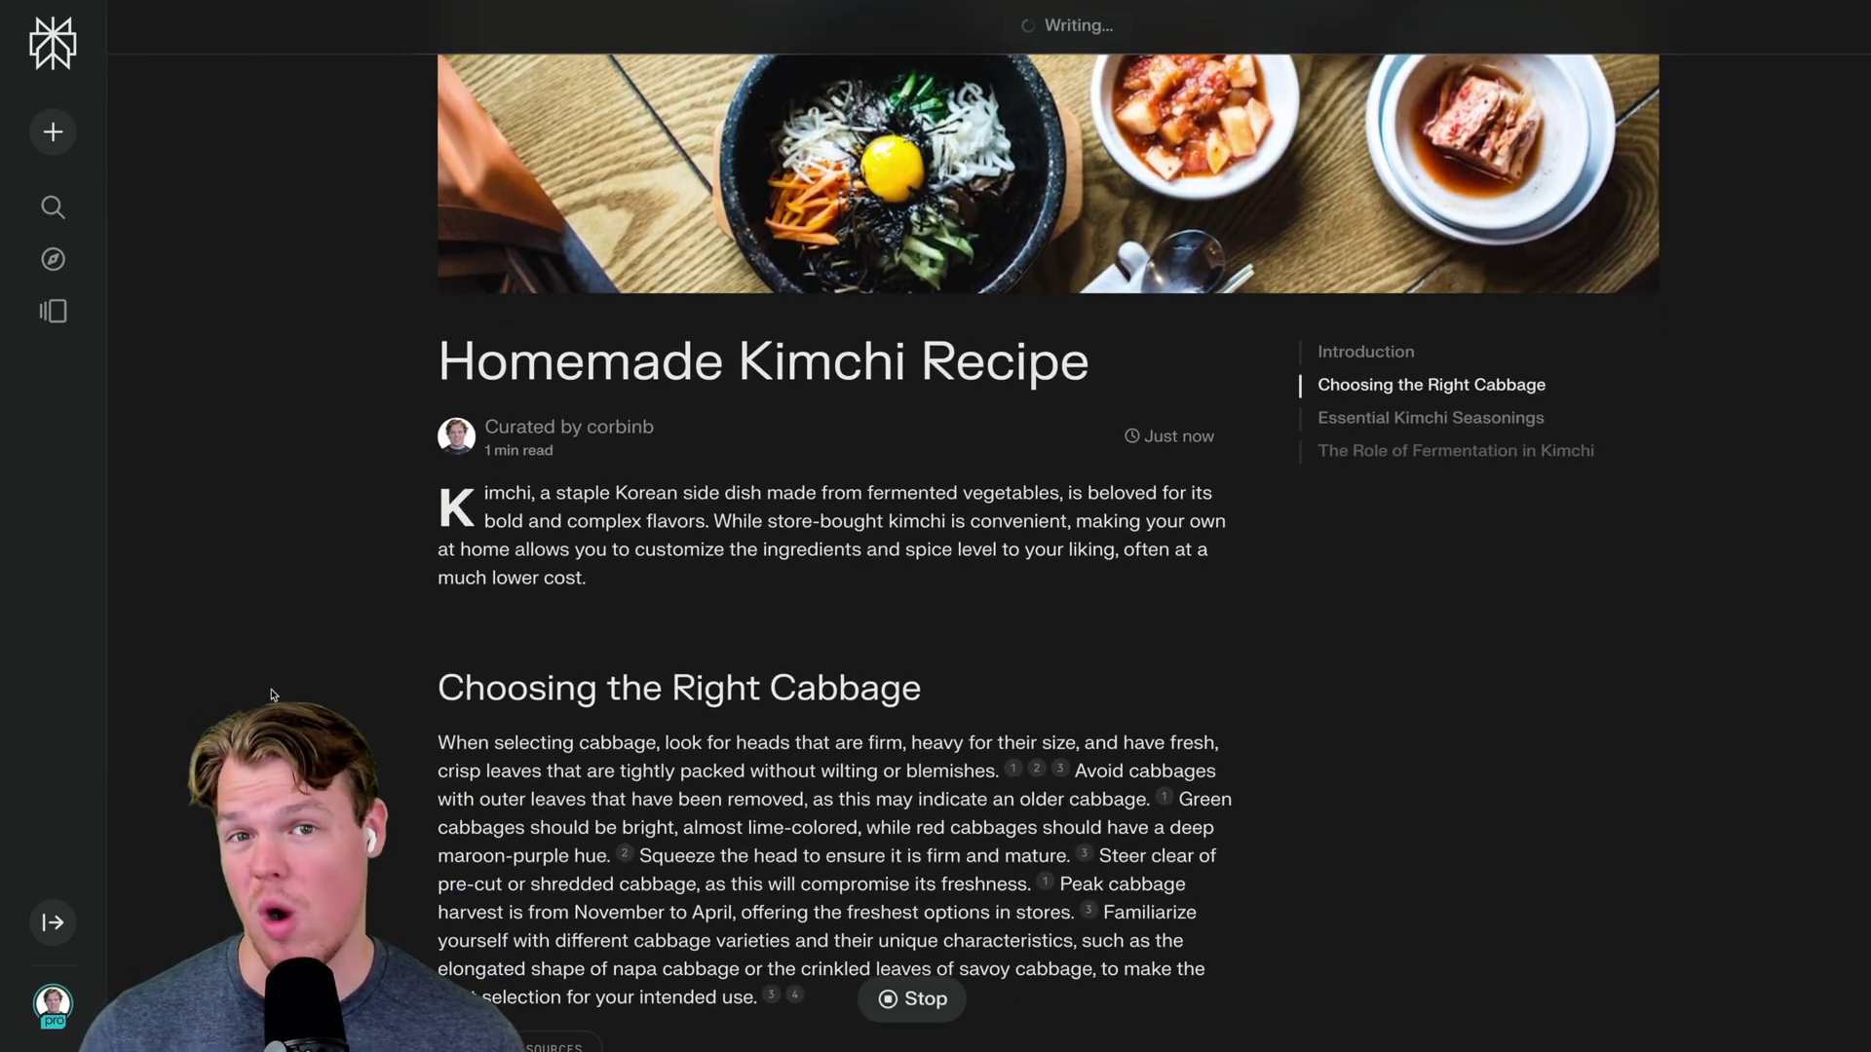
{"action": "scroll", "coordinate": [765, 389], "scroll_direction": "up", "scroll_amount": 3}
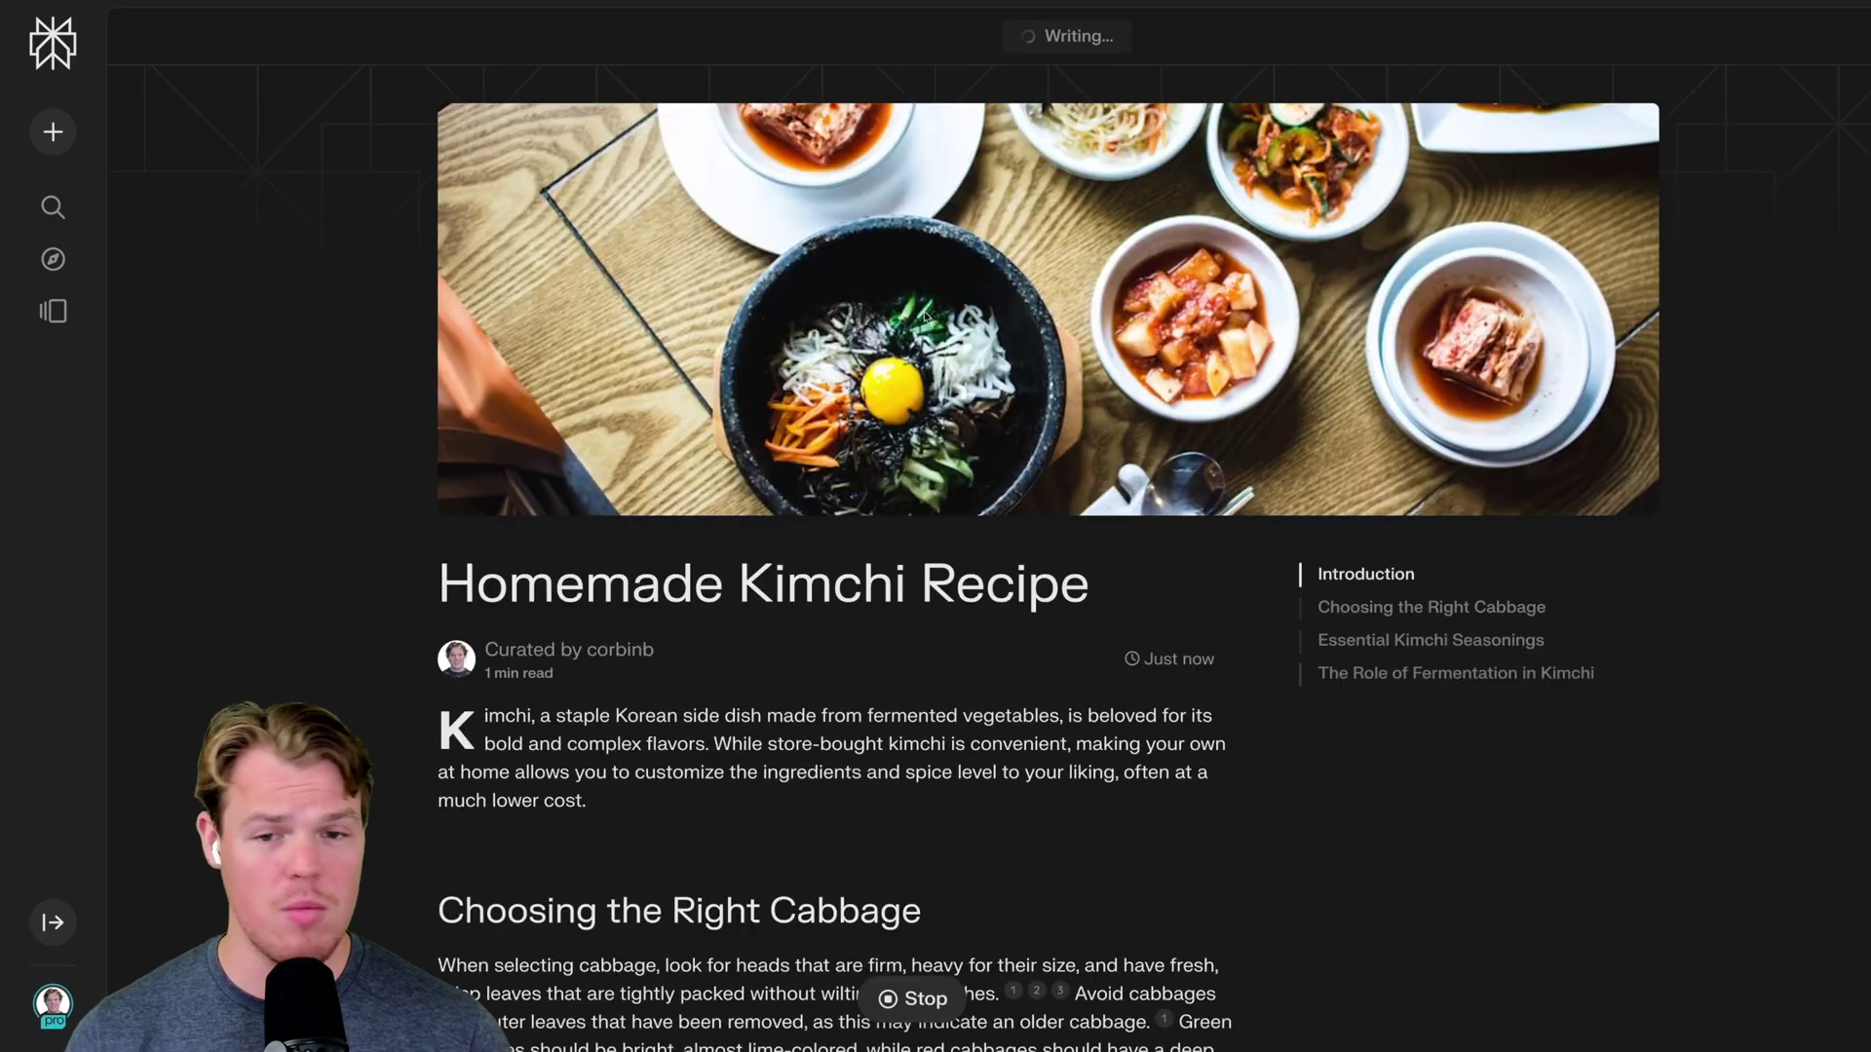
{"action": "scroll", "coordinate": [1033, 349], "scroll_direction": "down", "scroll_amount": 15}
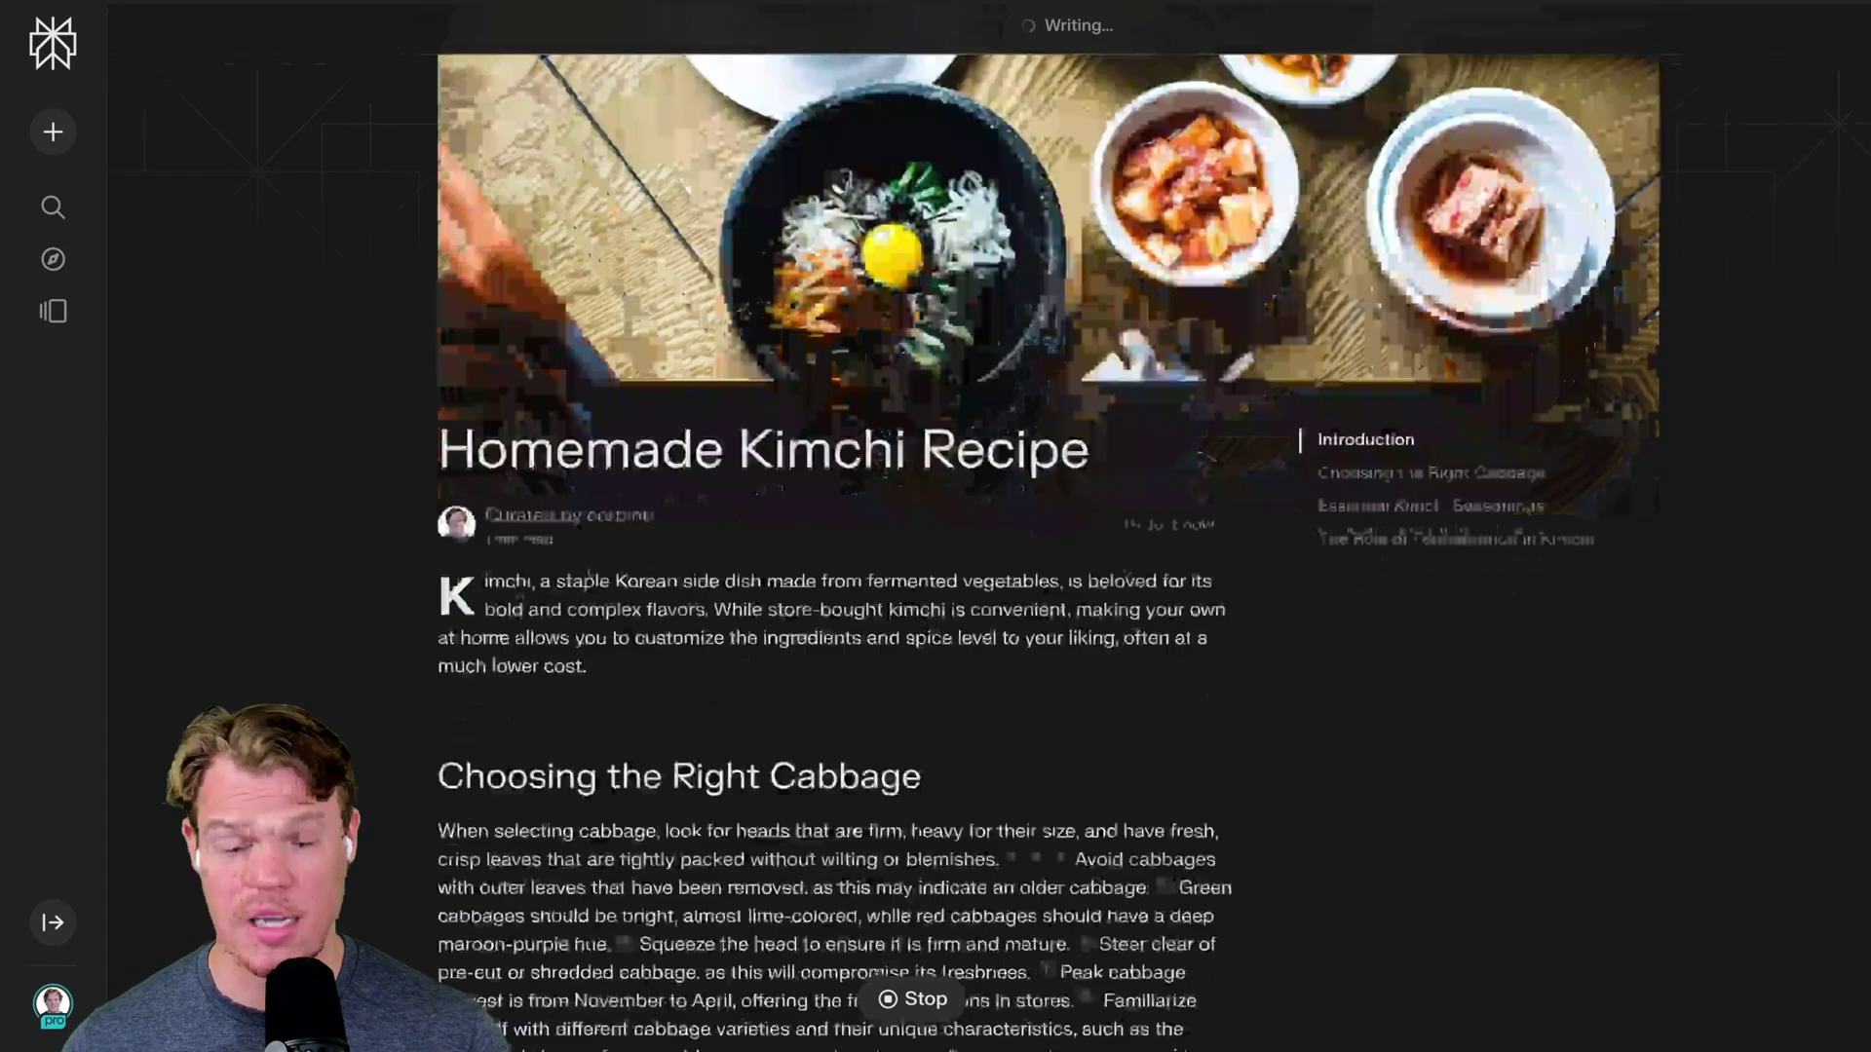
{"action": "scroll", "coordinate": [1078, 356], "scroll_direction": "up", "scroll_amount": 15}
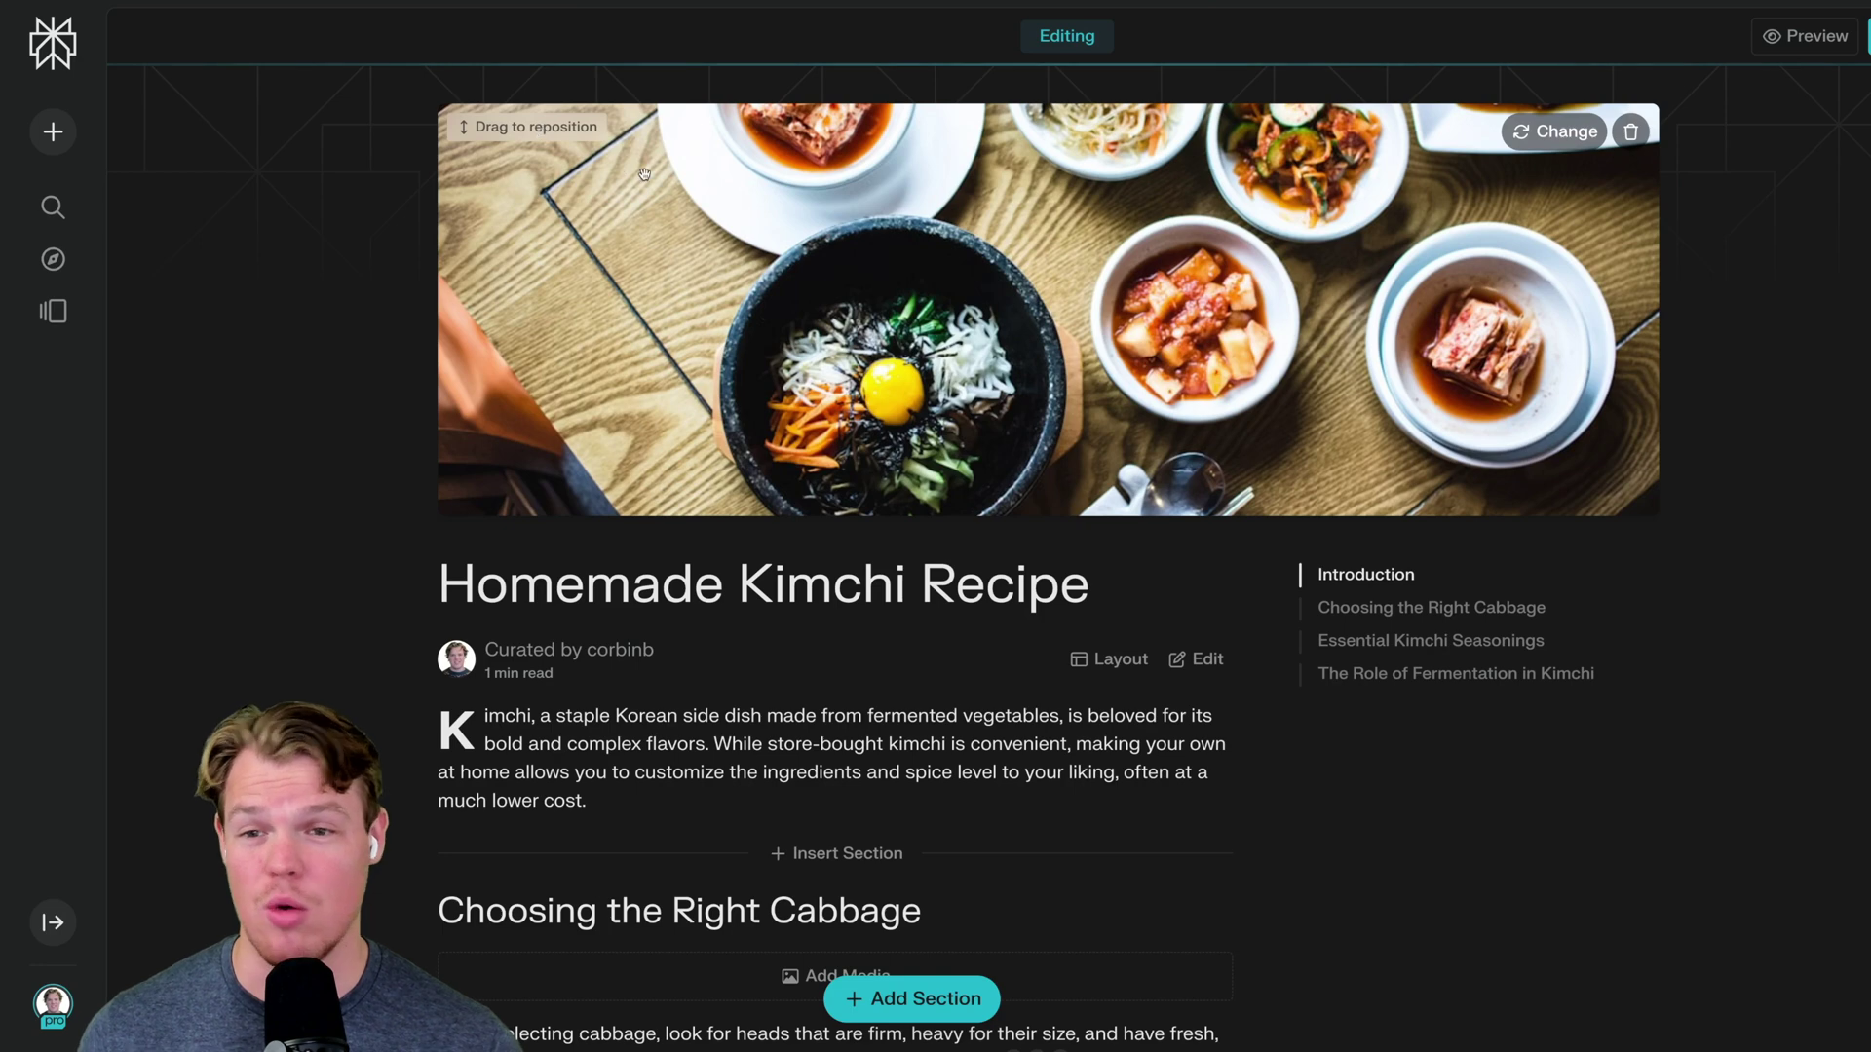
{"action": "scroll", "coordinate": [974, 439], "scroll_direction": "down", "scroll_amount": 1}
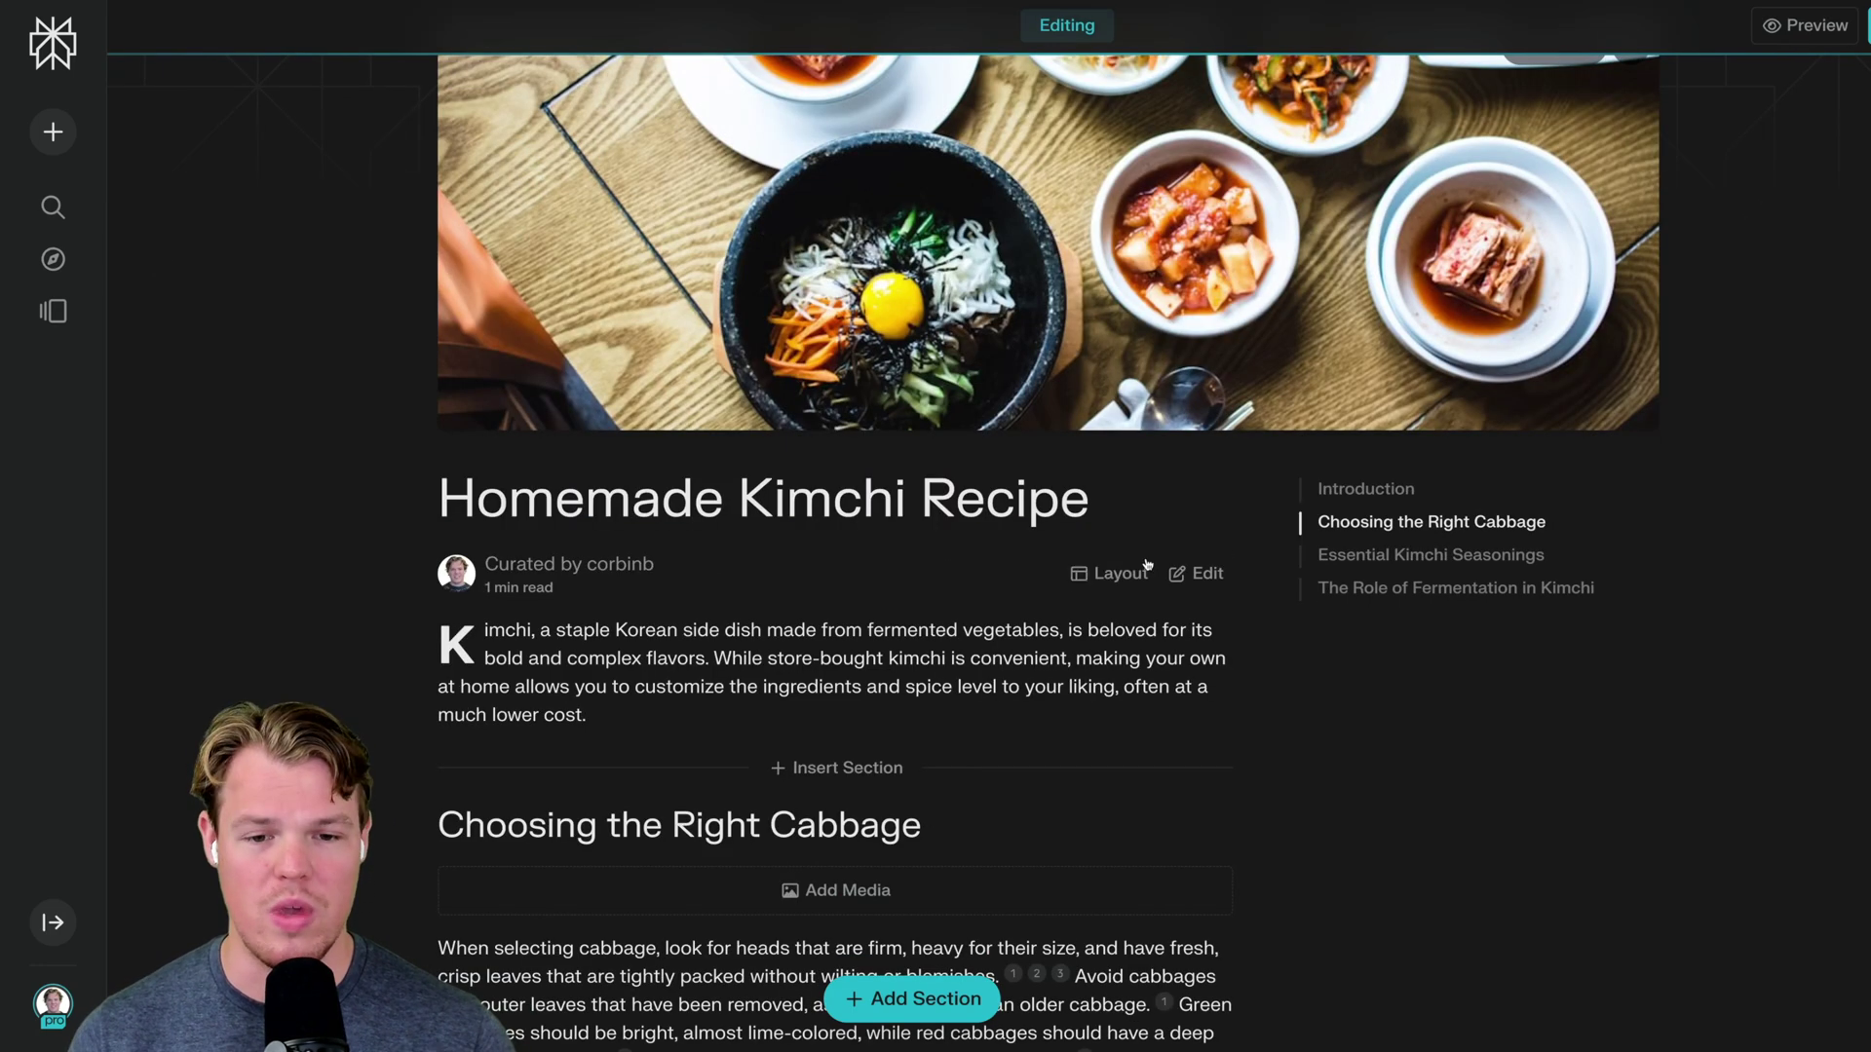
{"action": "left_click", "coordinate": [1123, 575]}
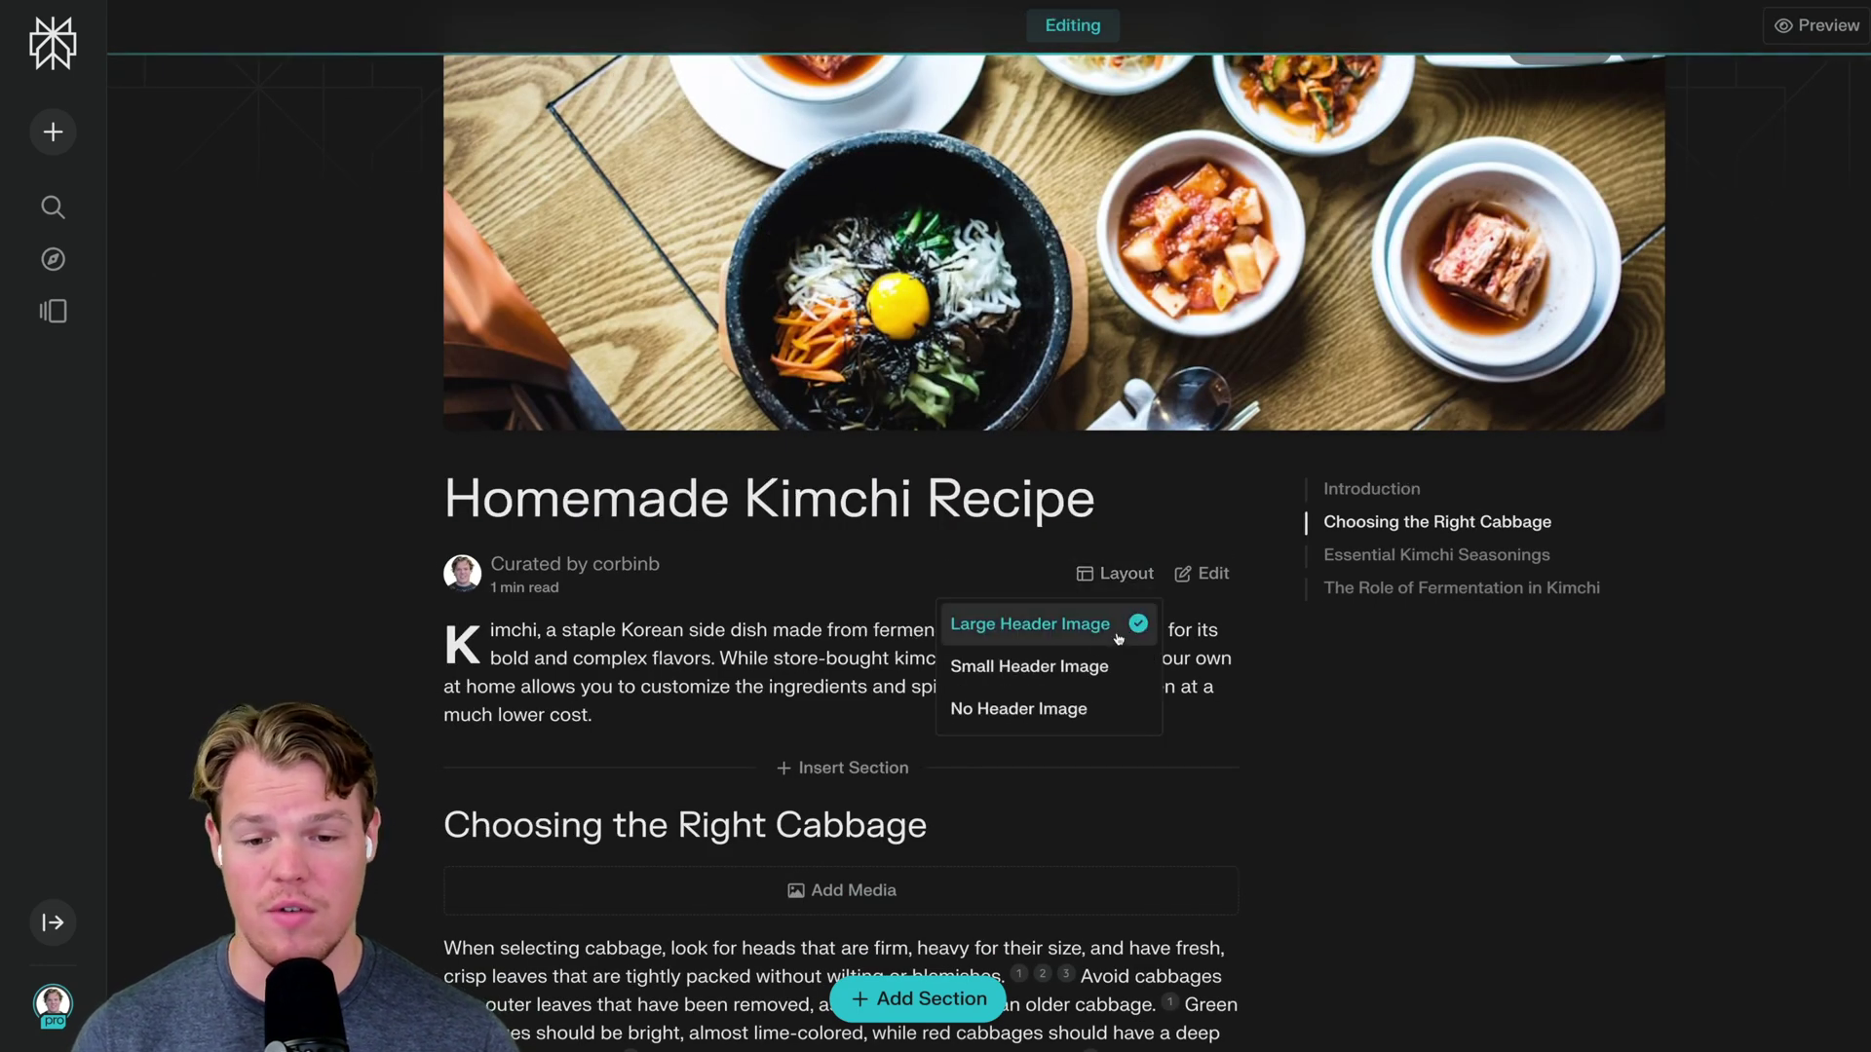
{"action": "left_click", "coordinate": [1081, 671]}
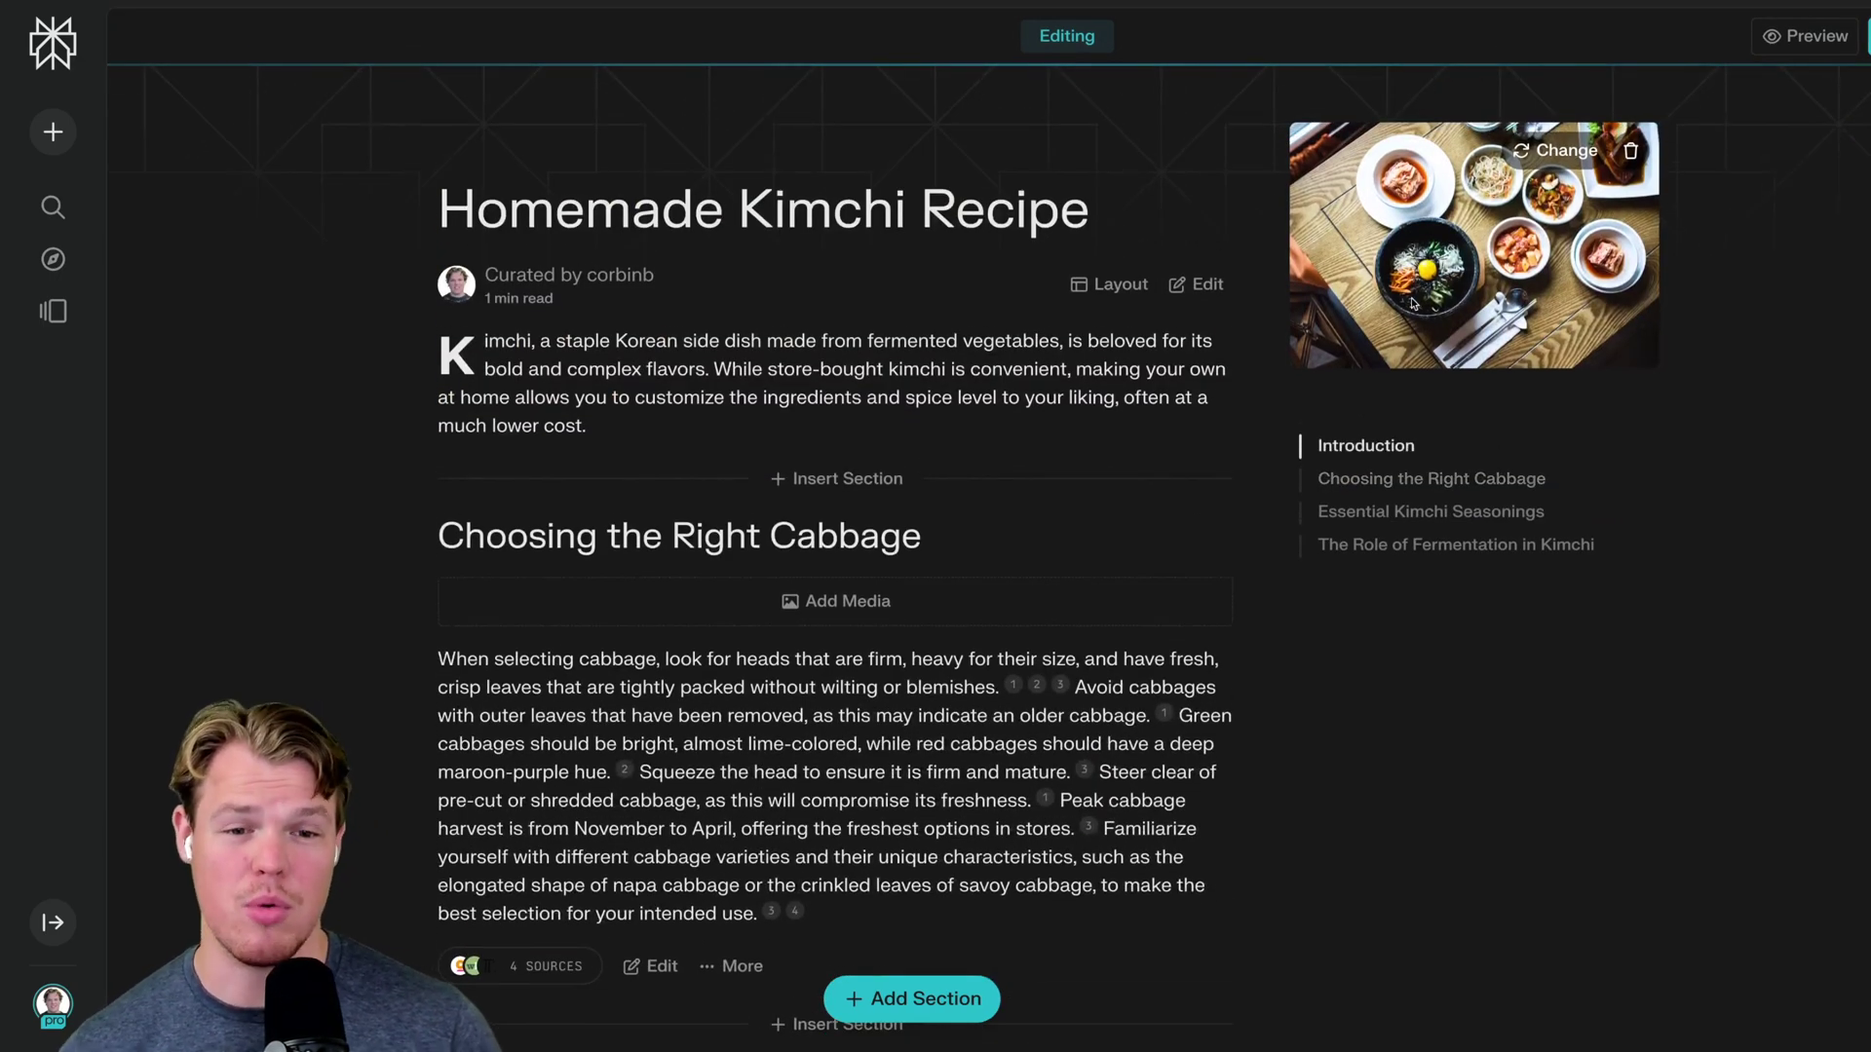
{"action": "left_click", "coordinate": [1111, 283]}
{"action": "left_click", "coordinate": [1110, 341]}
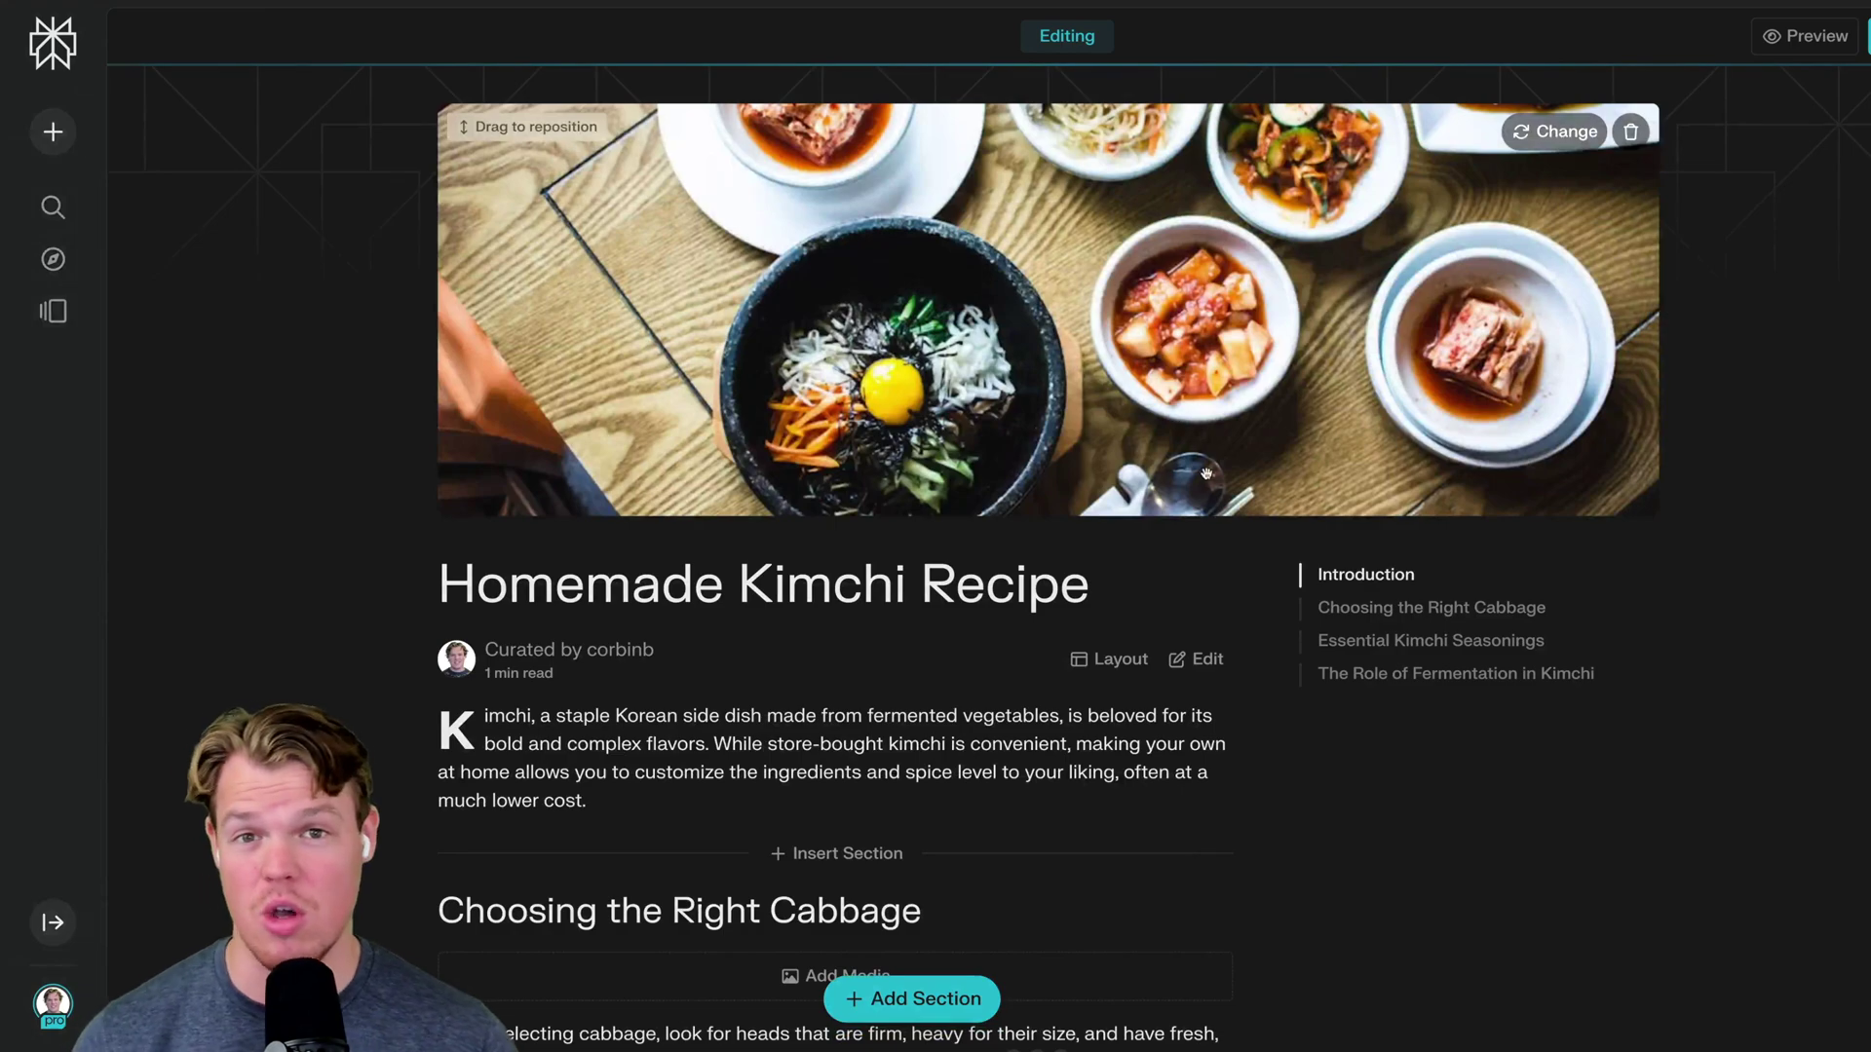
{"action": "scroll", "coordinate": [1376, 604], "scroll_direction": "down", "scroll_amount": 1}
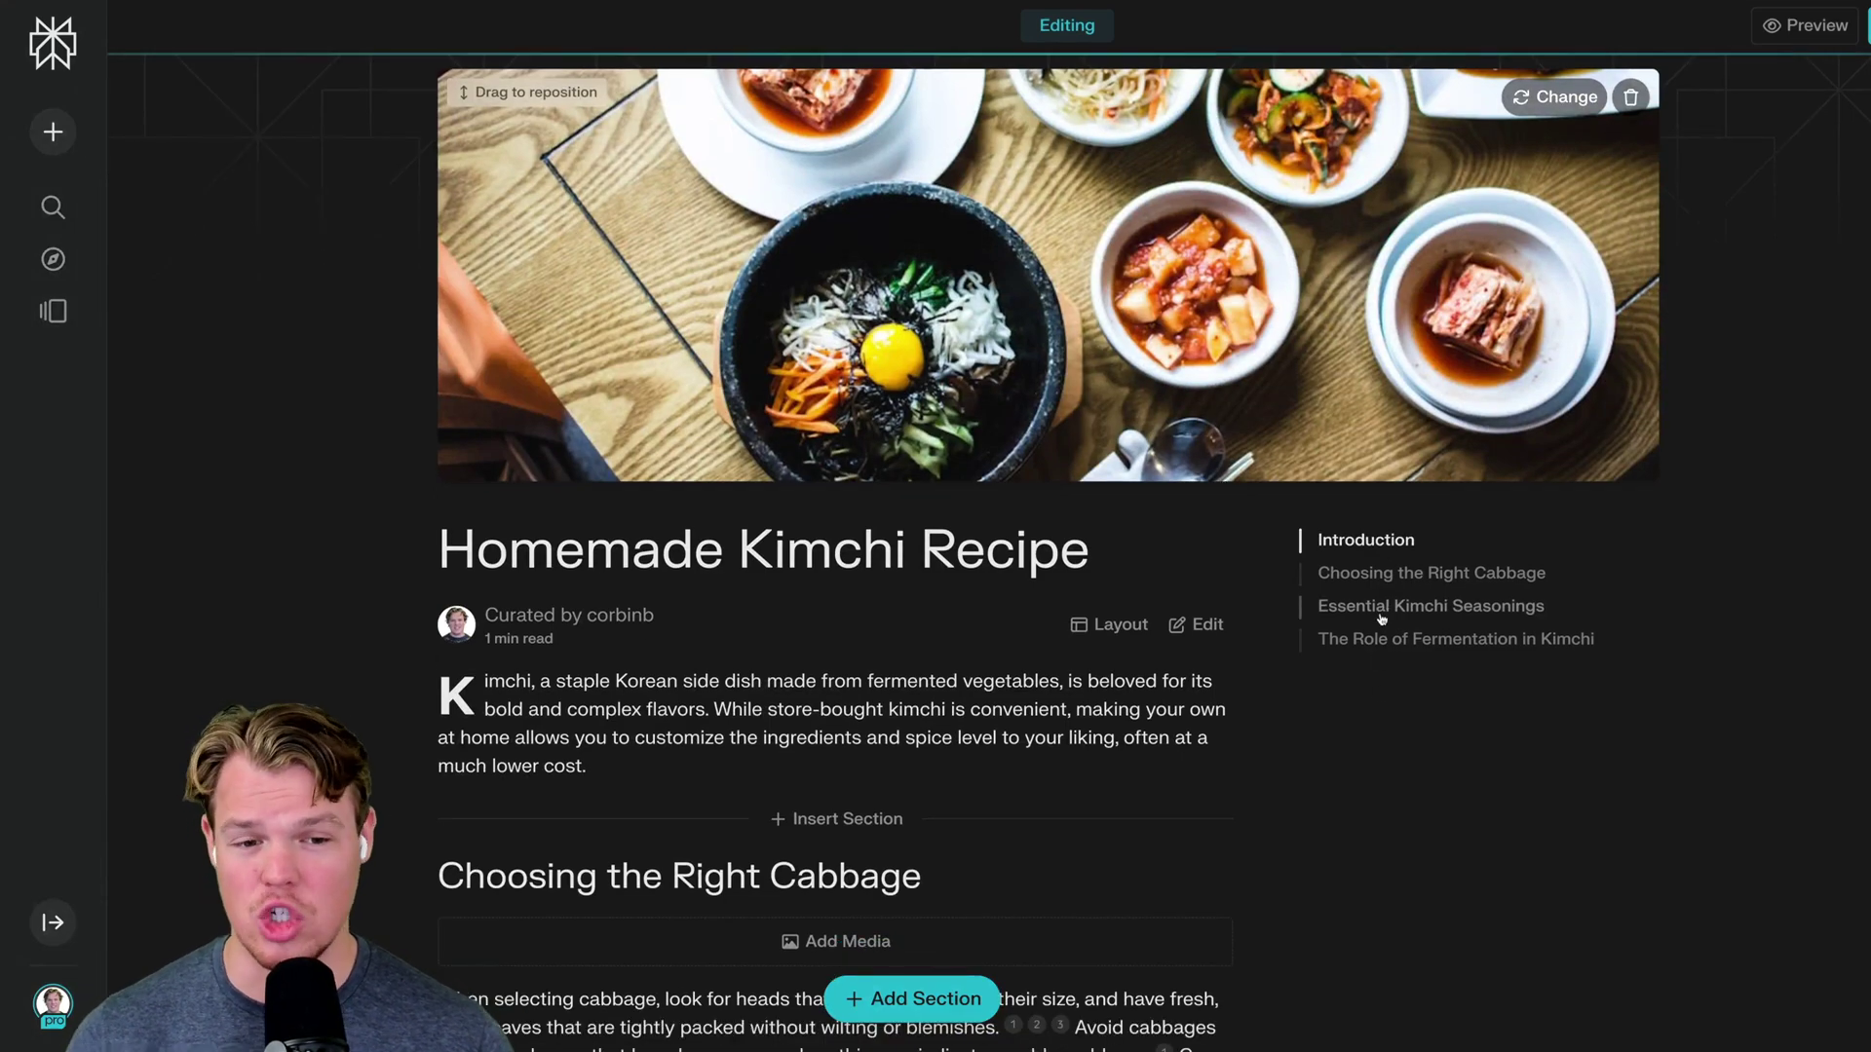
{"action": "left_click", "coordinate": [1382, 609]}
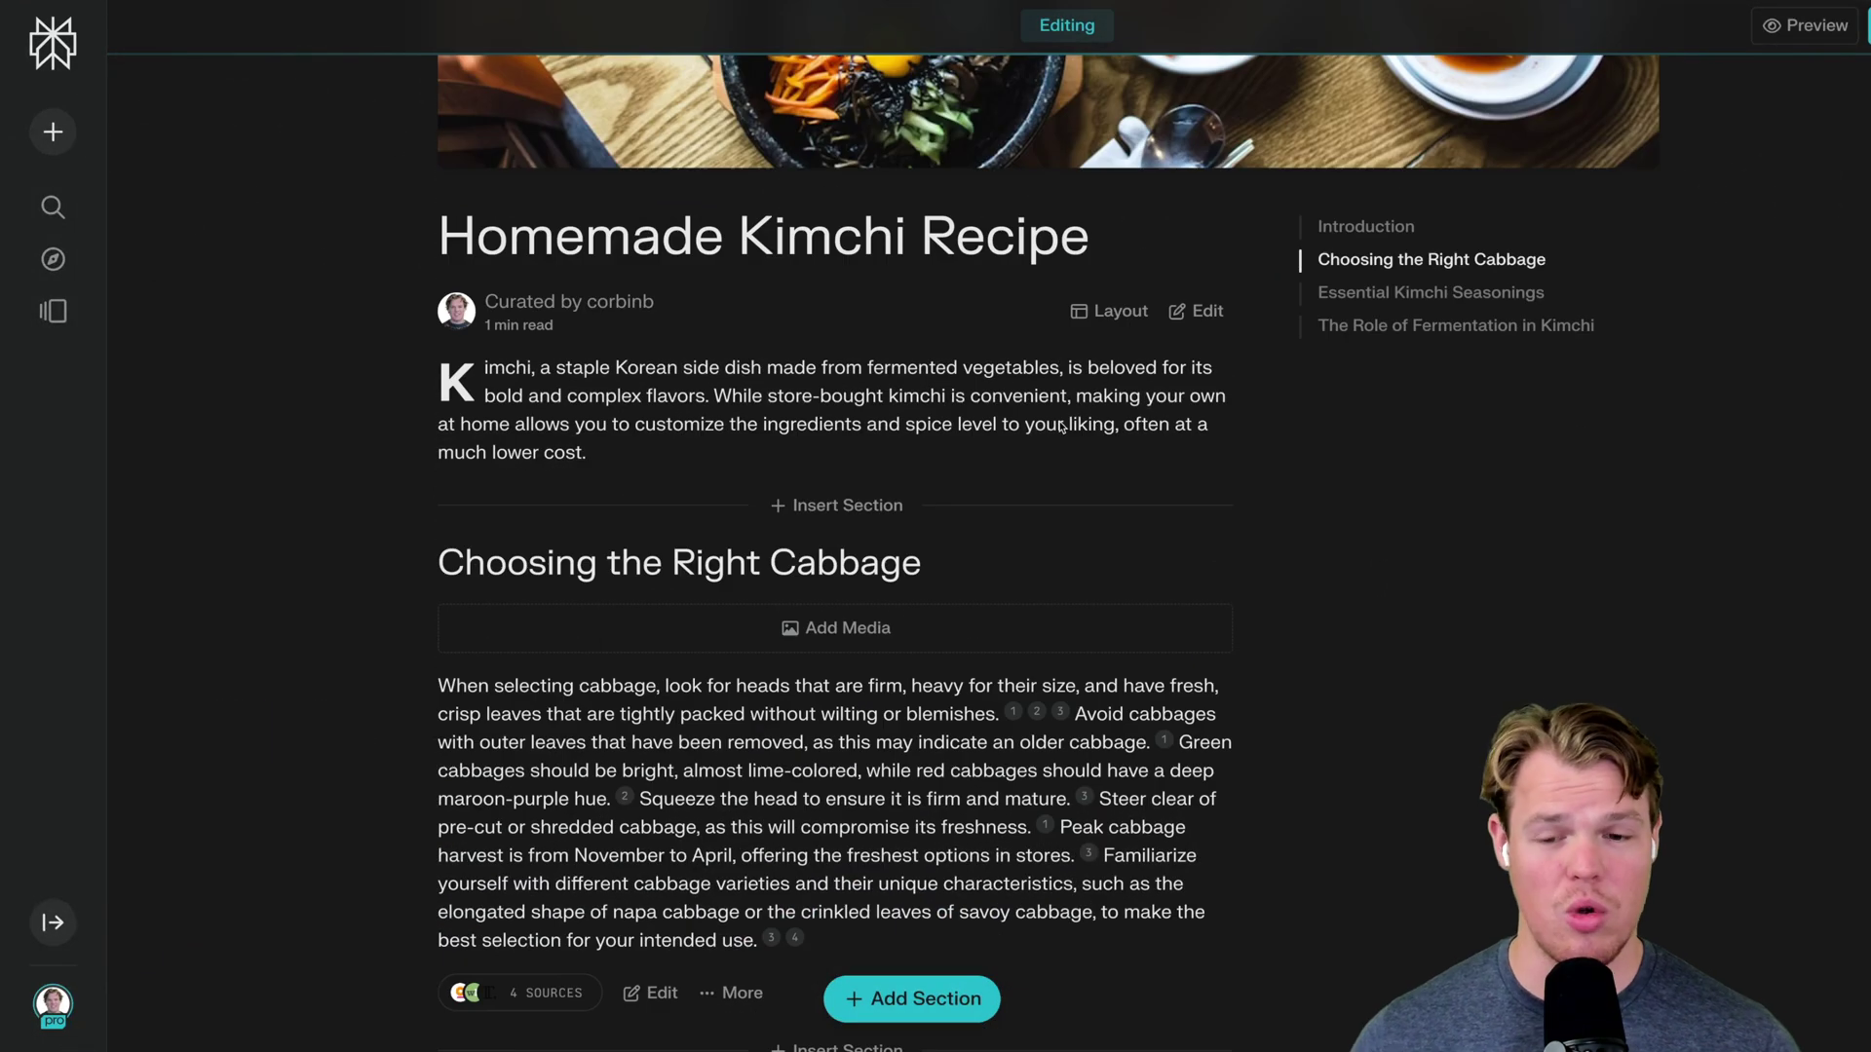
{"action": "scroll", "coordinate": [1062, 426], "scroll_direction": "down", "scroll_amount": 2}
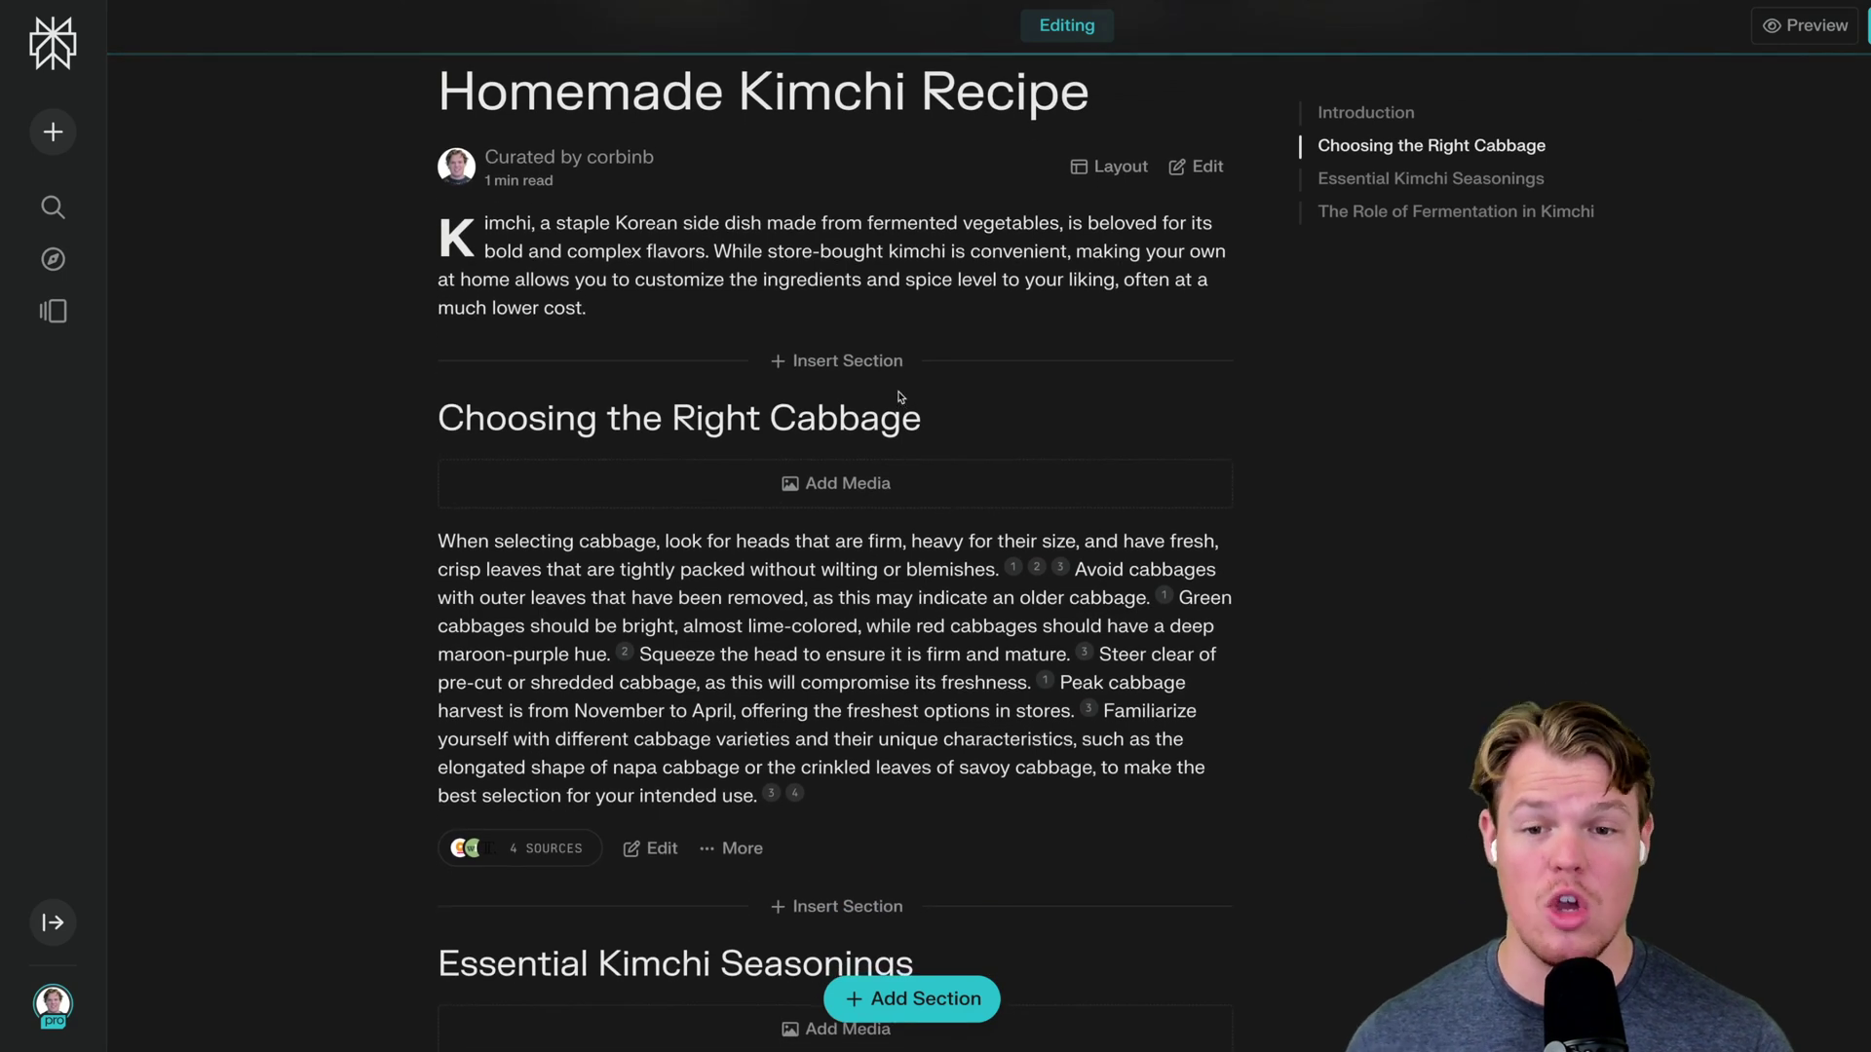
Step: Insert a section above Choosing the Right Cabbage using the prompt 'Just the ingredients'
{"action": "left_click", "coordinate": [838, 361]}
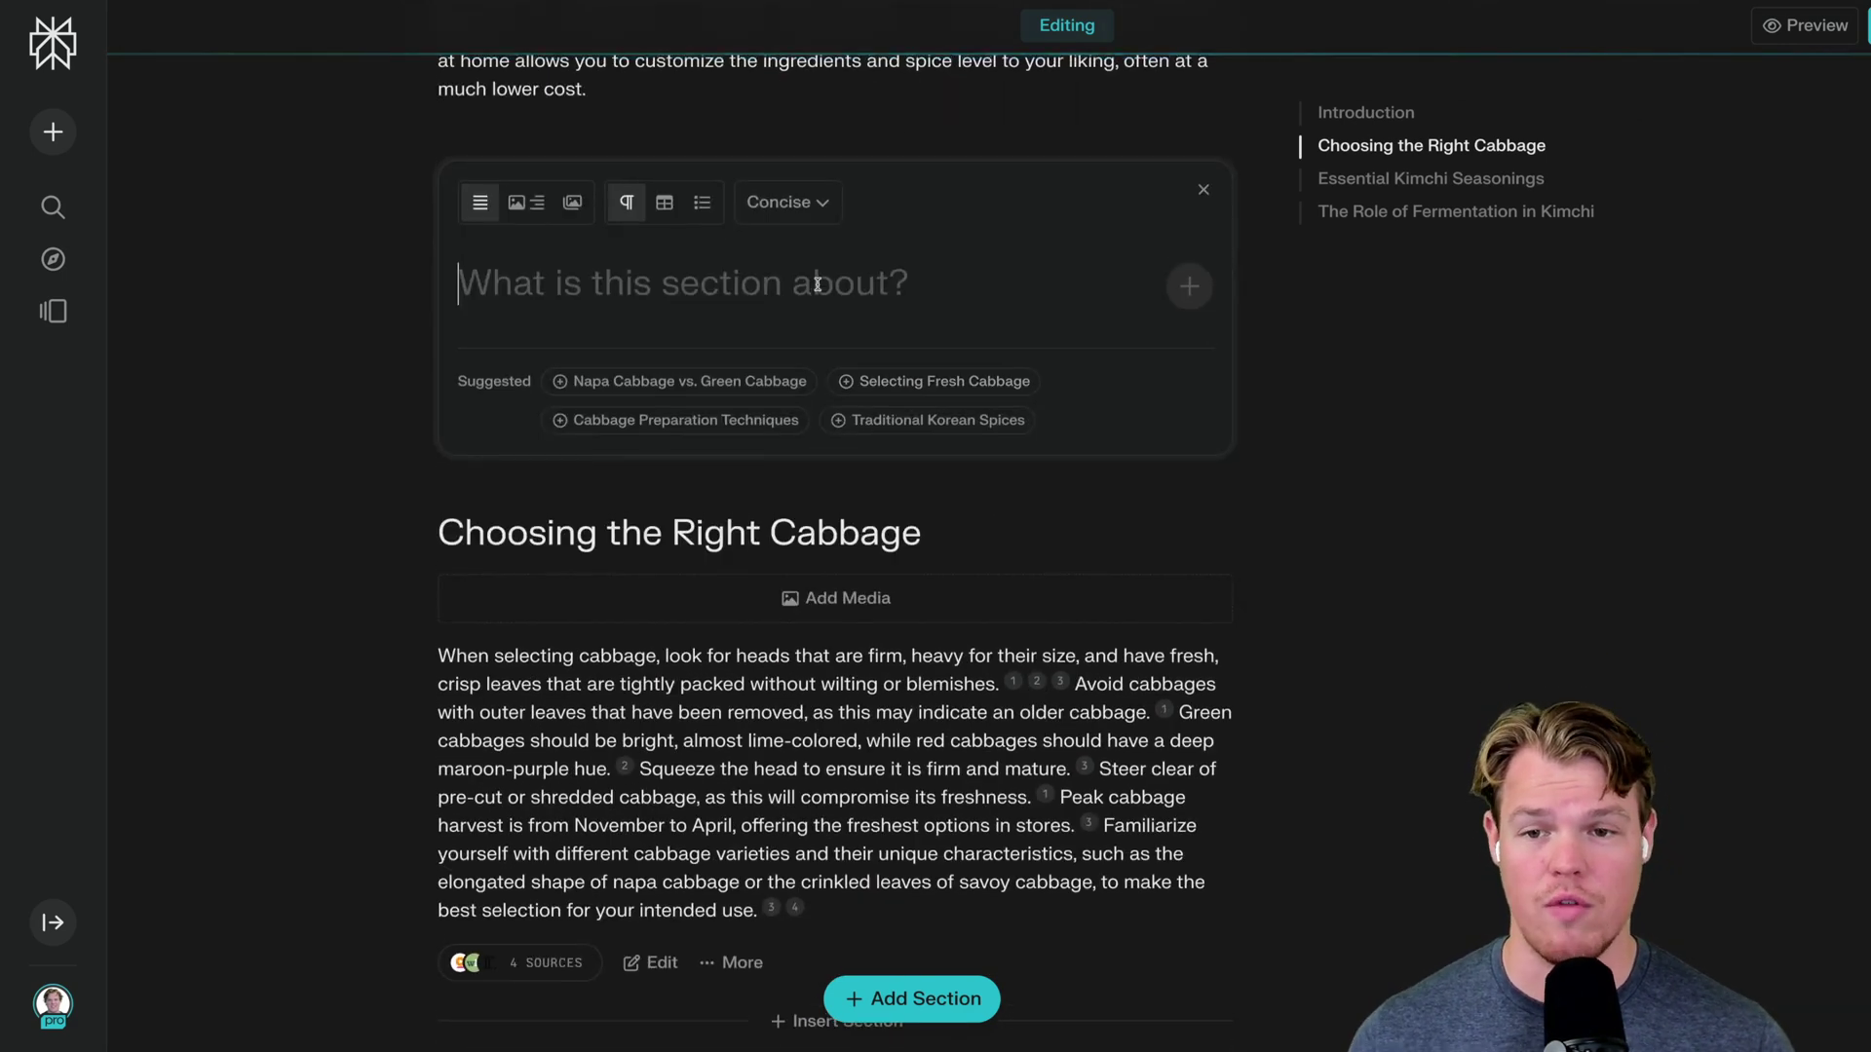
{"action": "scroll", "coordinate": [842, 390], "scroll_direction": "up", "scroll_amount": 1}
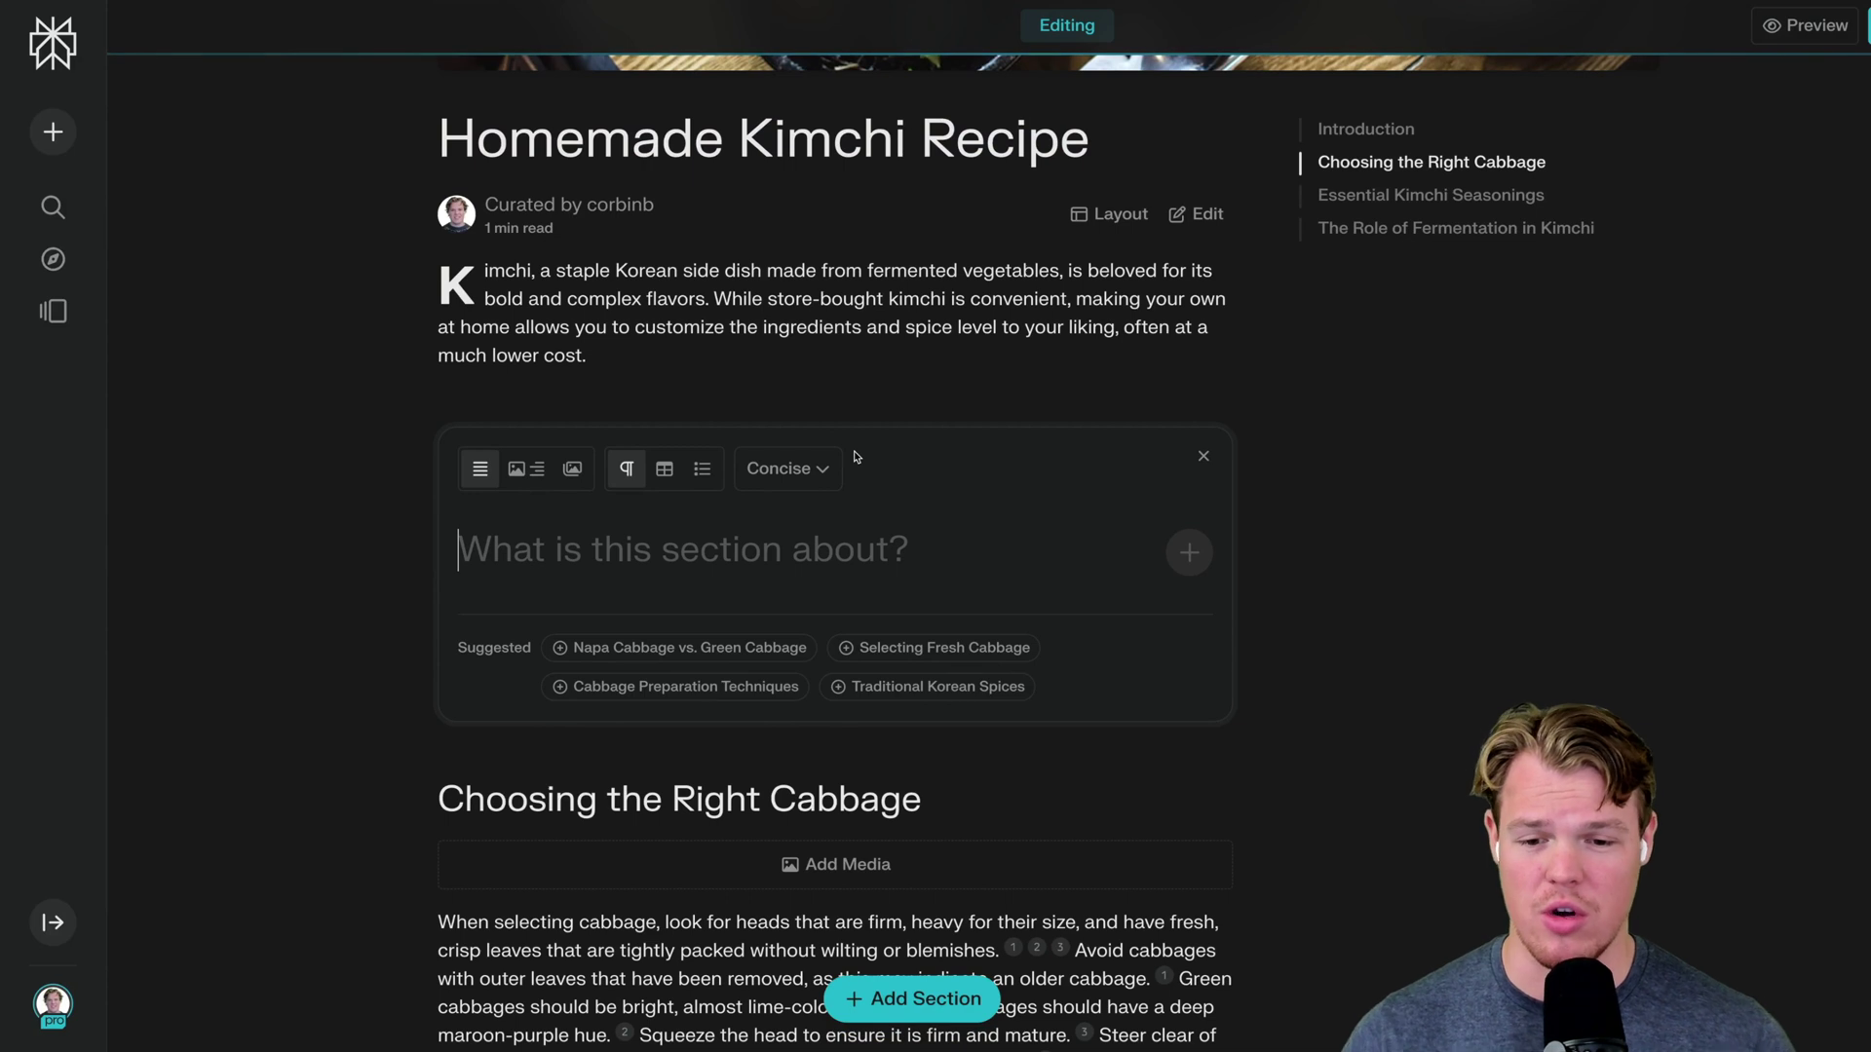
{"action": "type", "text": "Just the ingredients"}
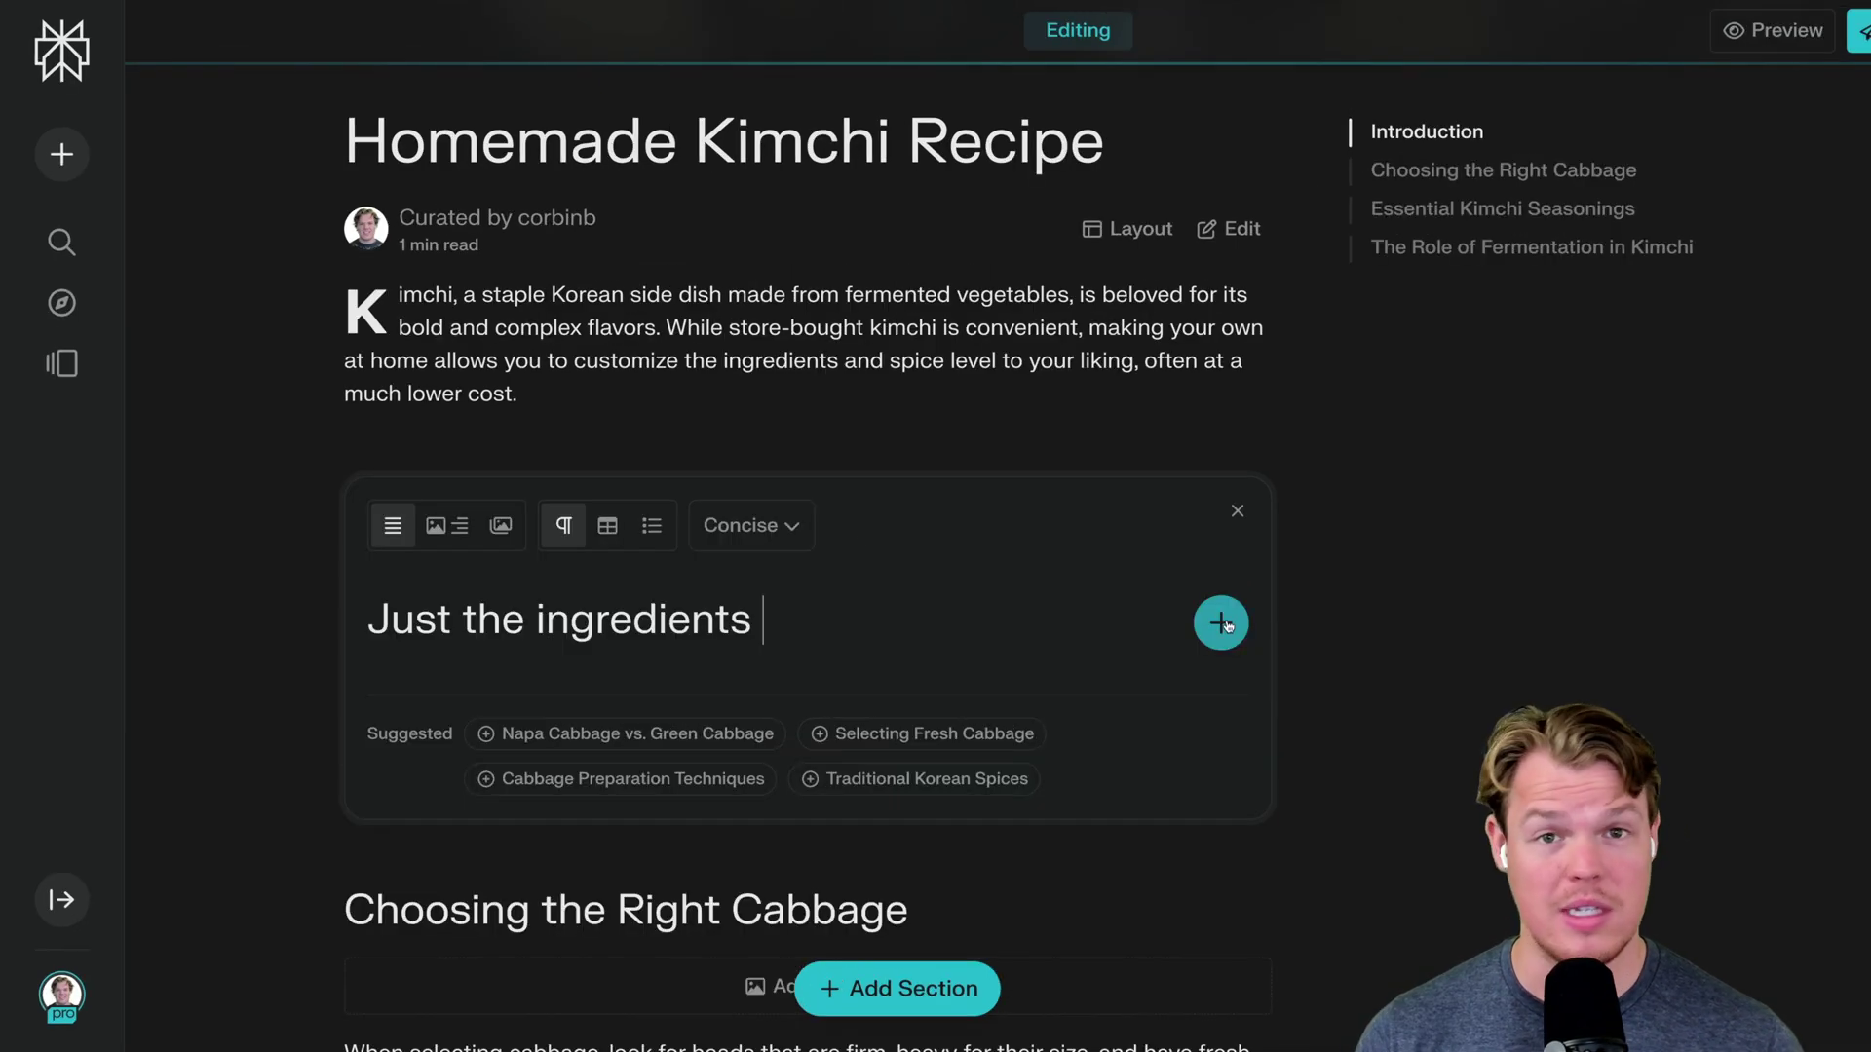
{"action": "left_click", "coordinate": [1220, 623]}
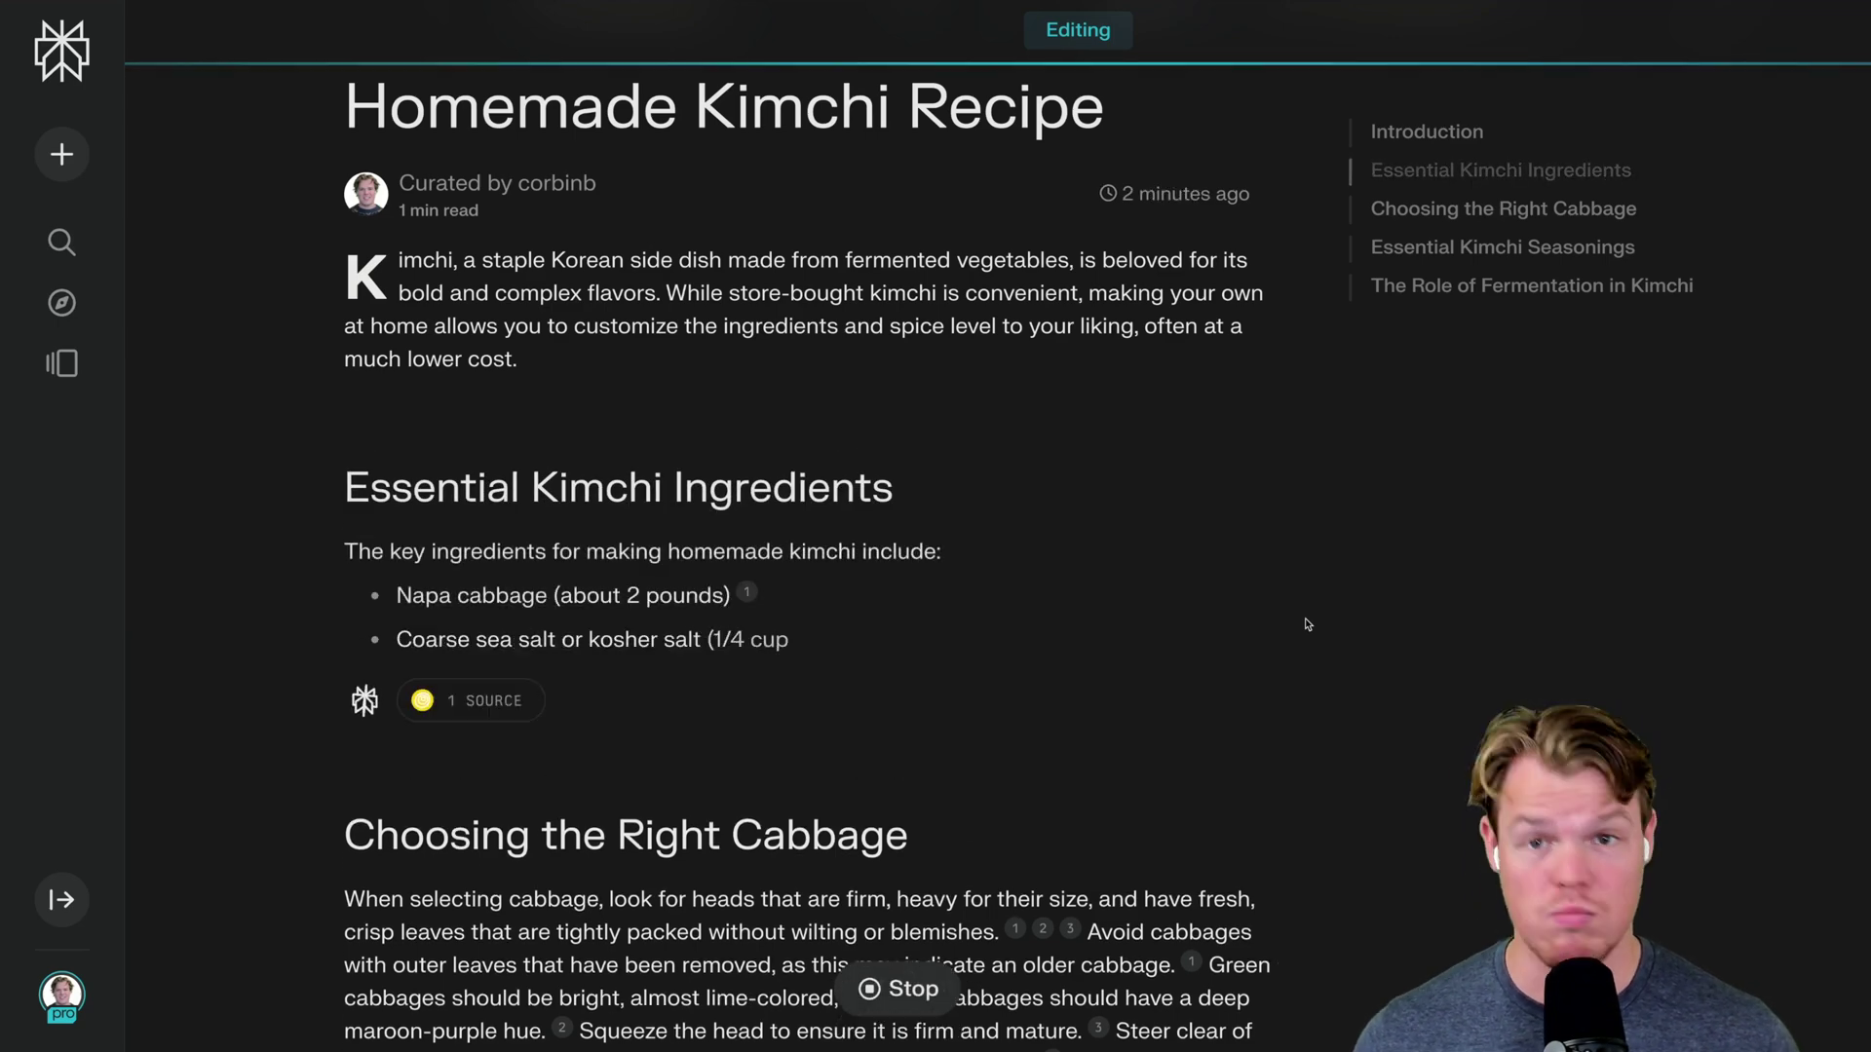
{"action": "scroll", "coordinate": [1307, 624], "scroll_direction": "down", "scroll_amount": 8}
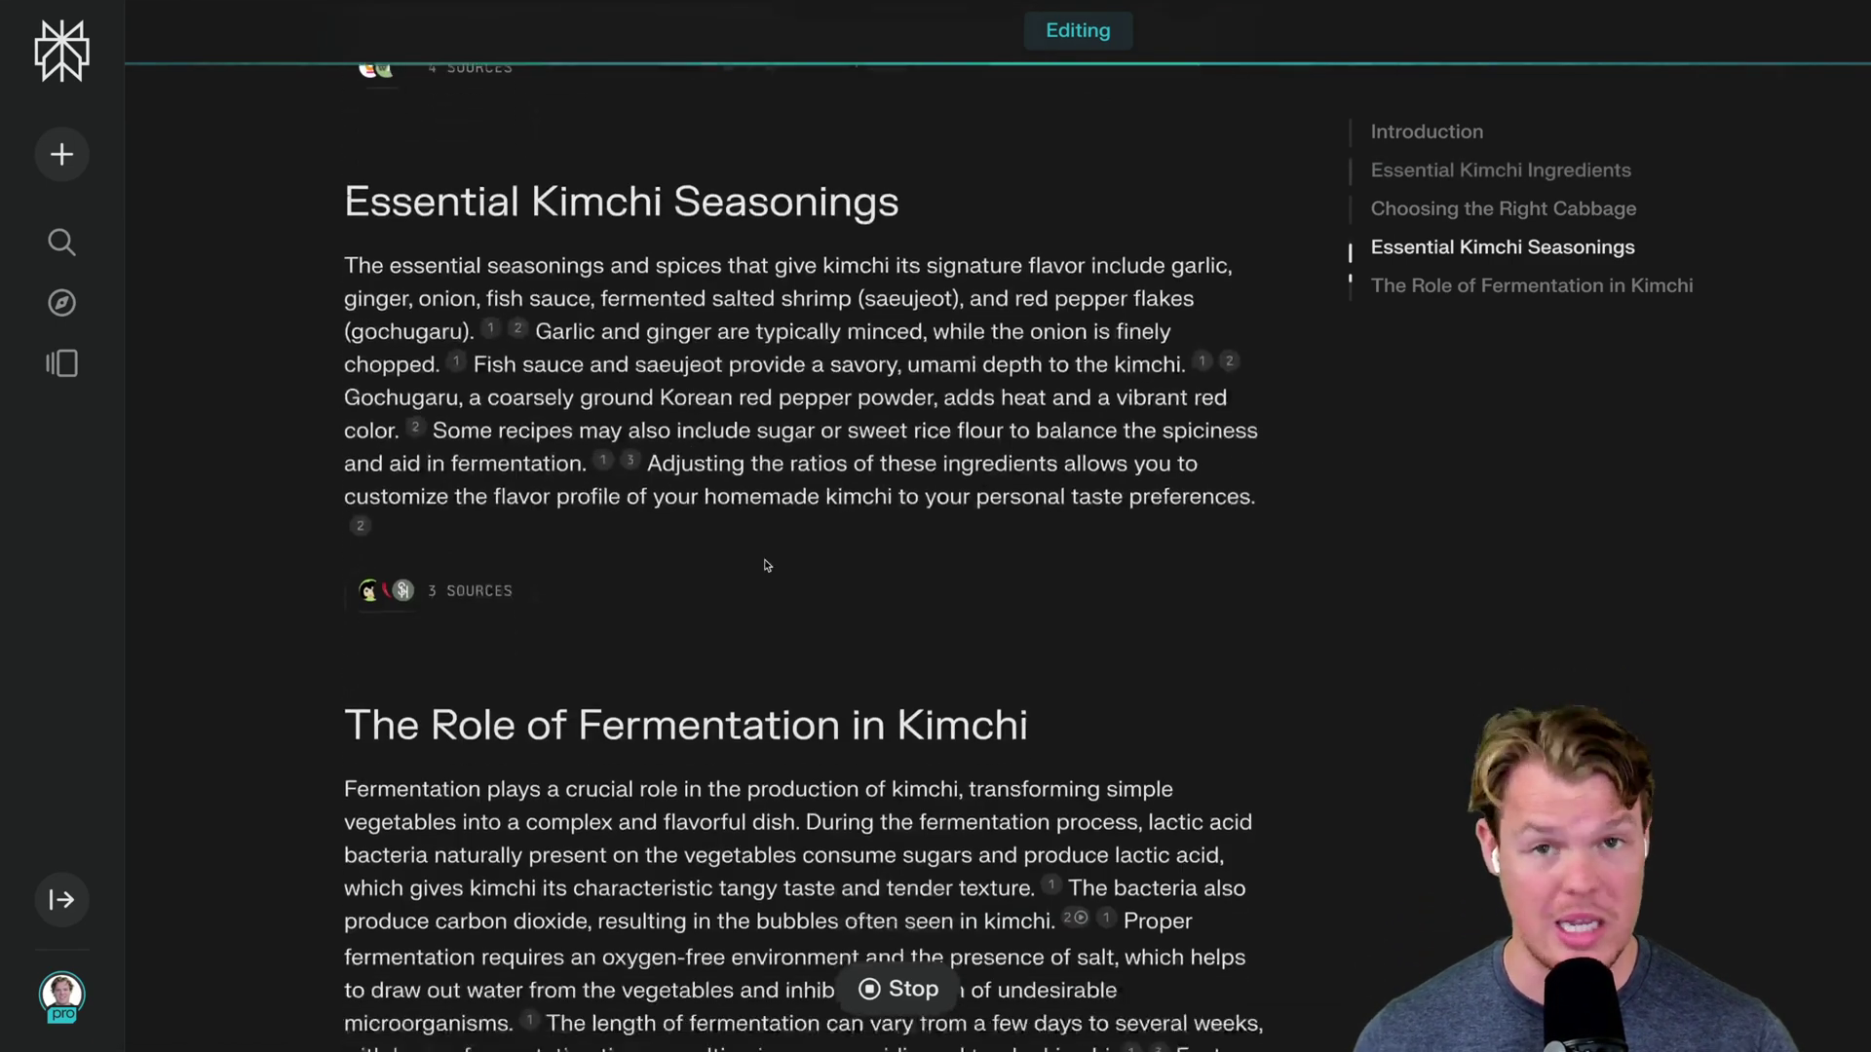
{"action": "mouse_move", "coordinate": [563, 501]}
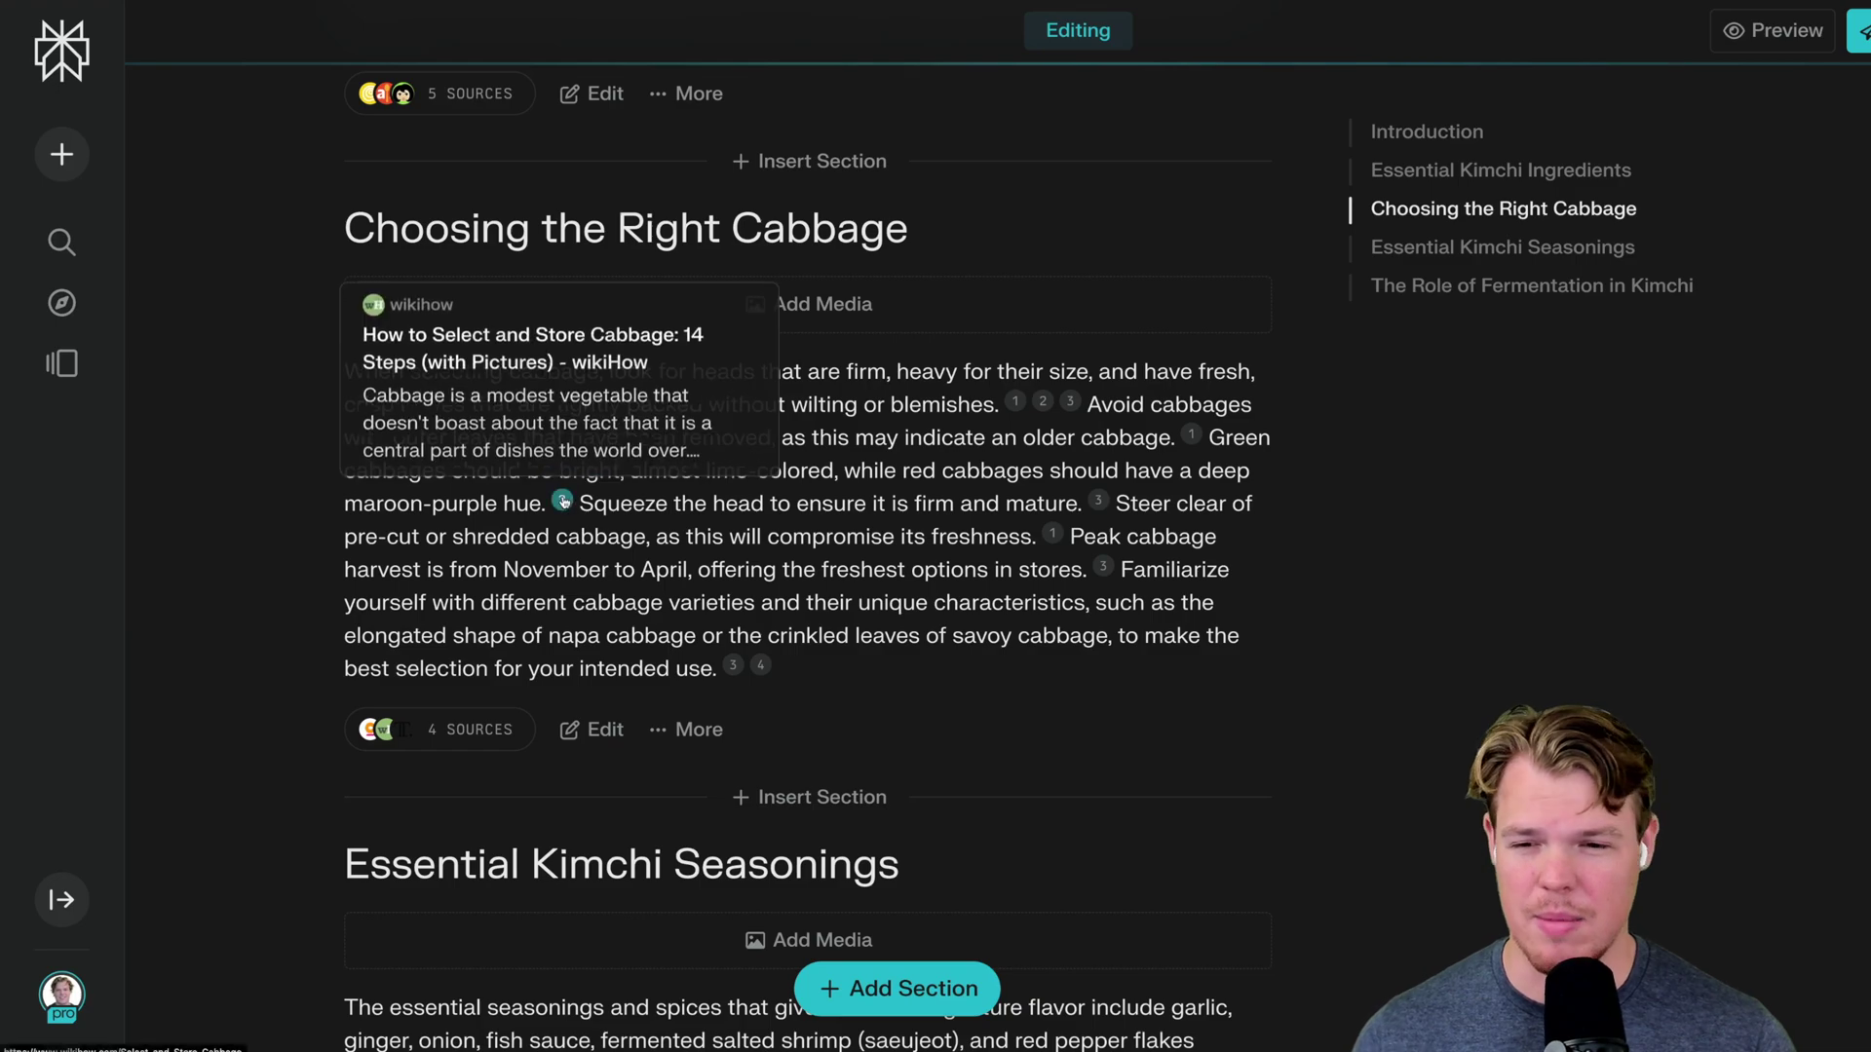
{"action": "left_click", "coordinate": [563, 501]}
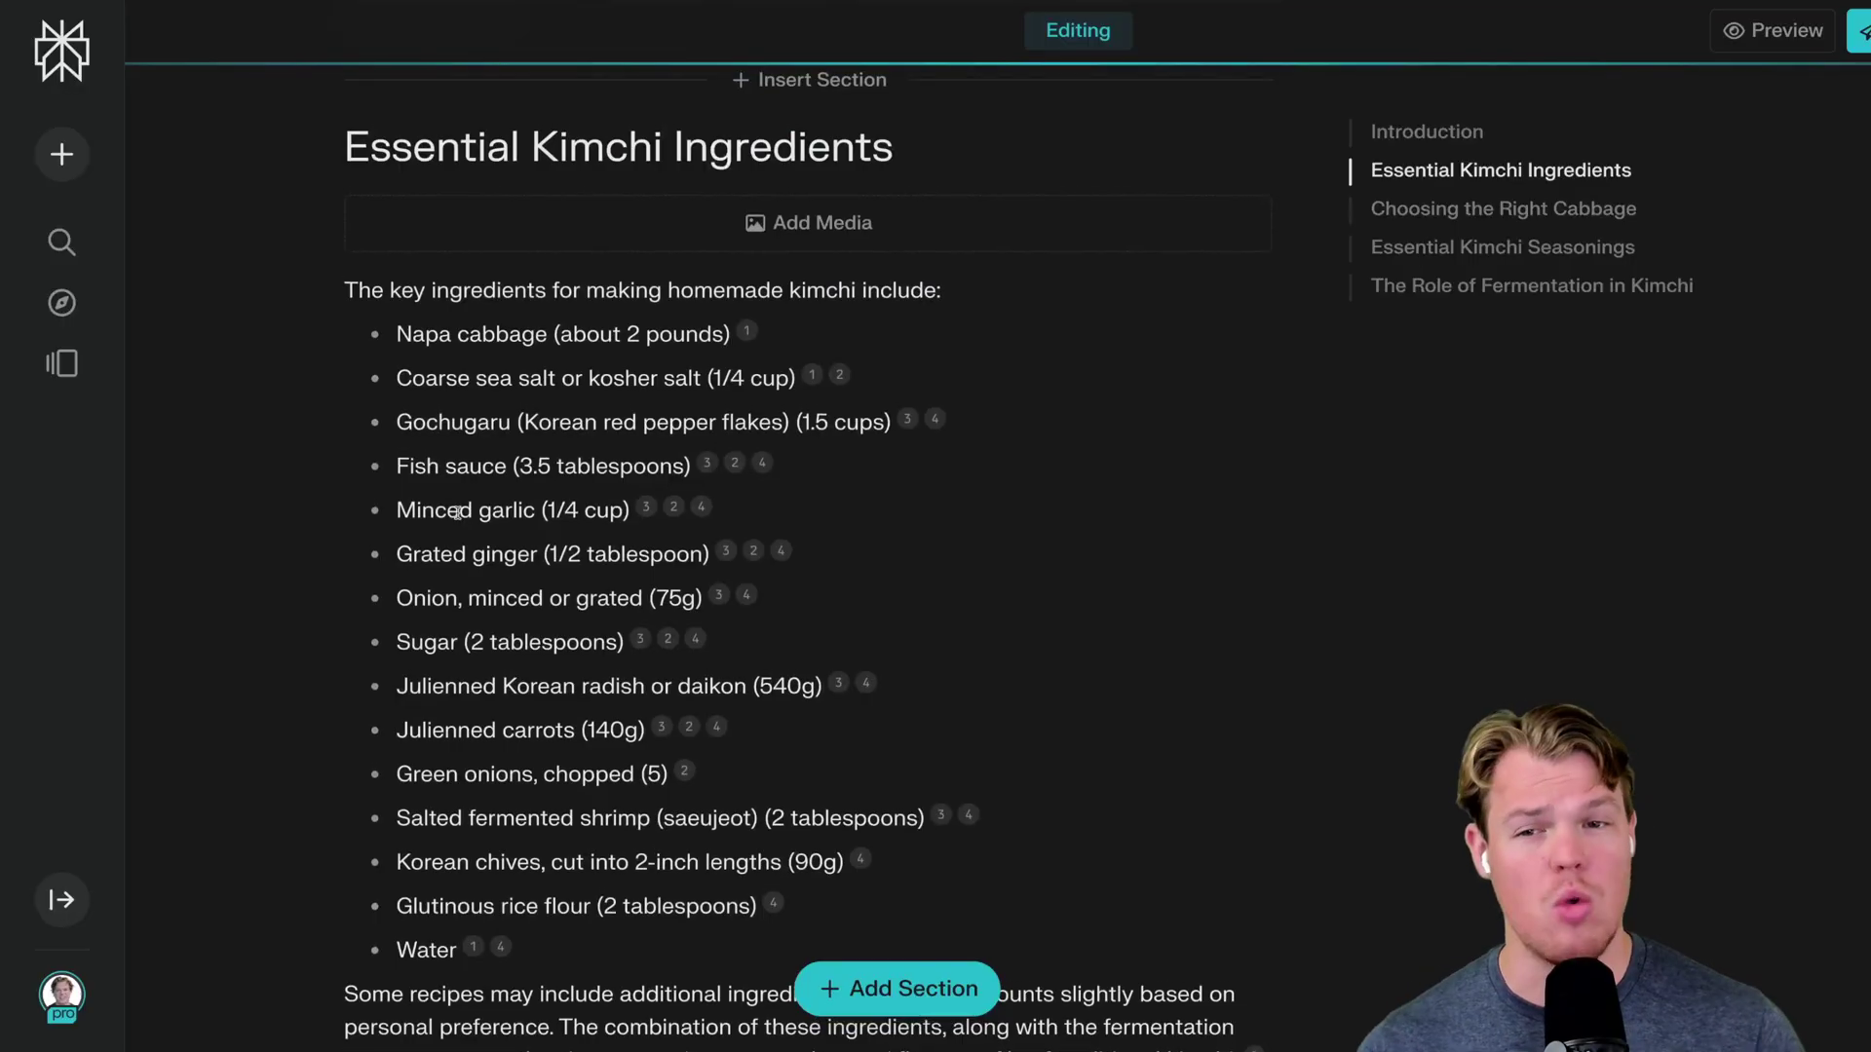
{"action": "scroll", "coordinate": [457, 513], "scroll_direction": "down", "scroll_amount": 1}
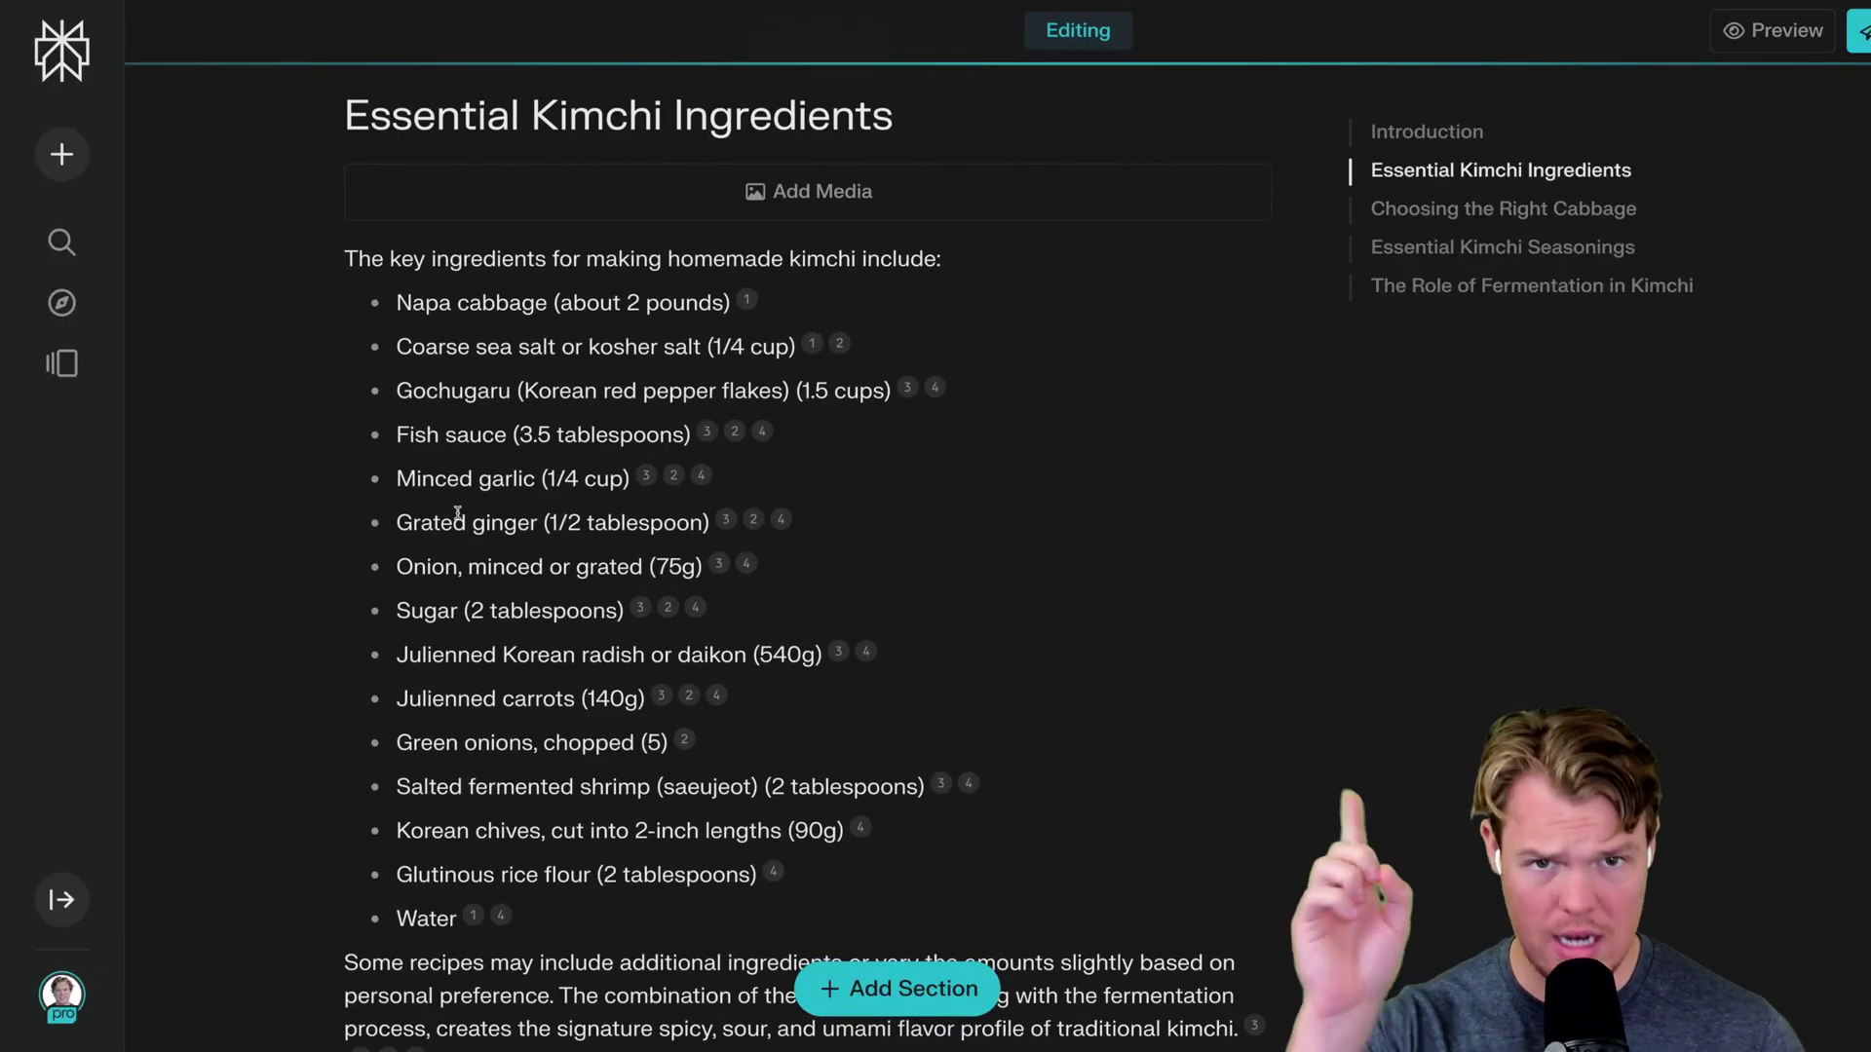
{"action": "scroll", "coordinate": [457, 513], "scroll_direction": "down", "scroll_amount": 3}
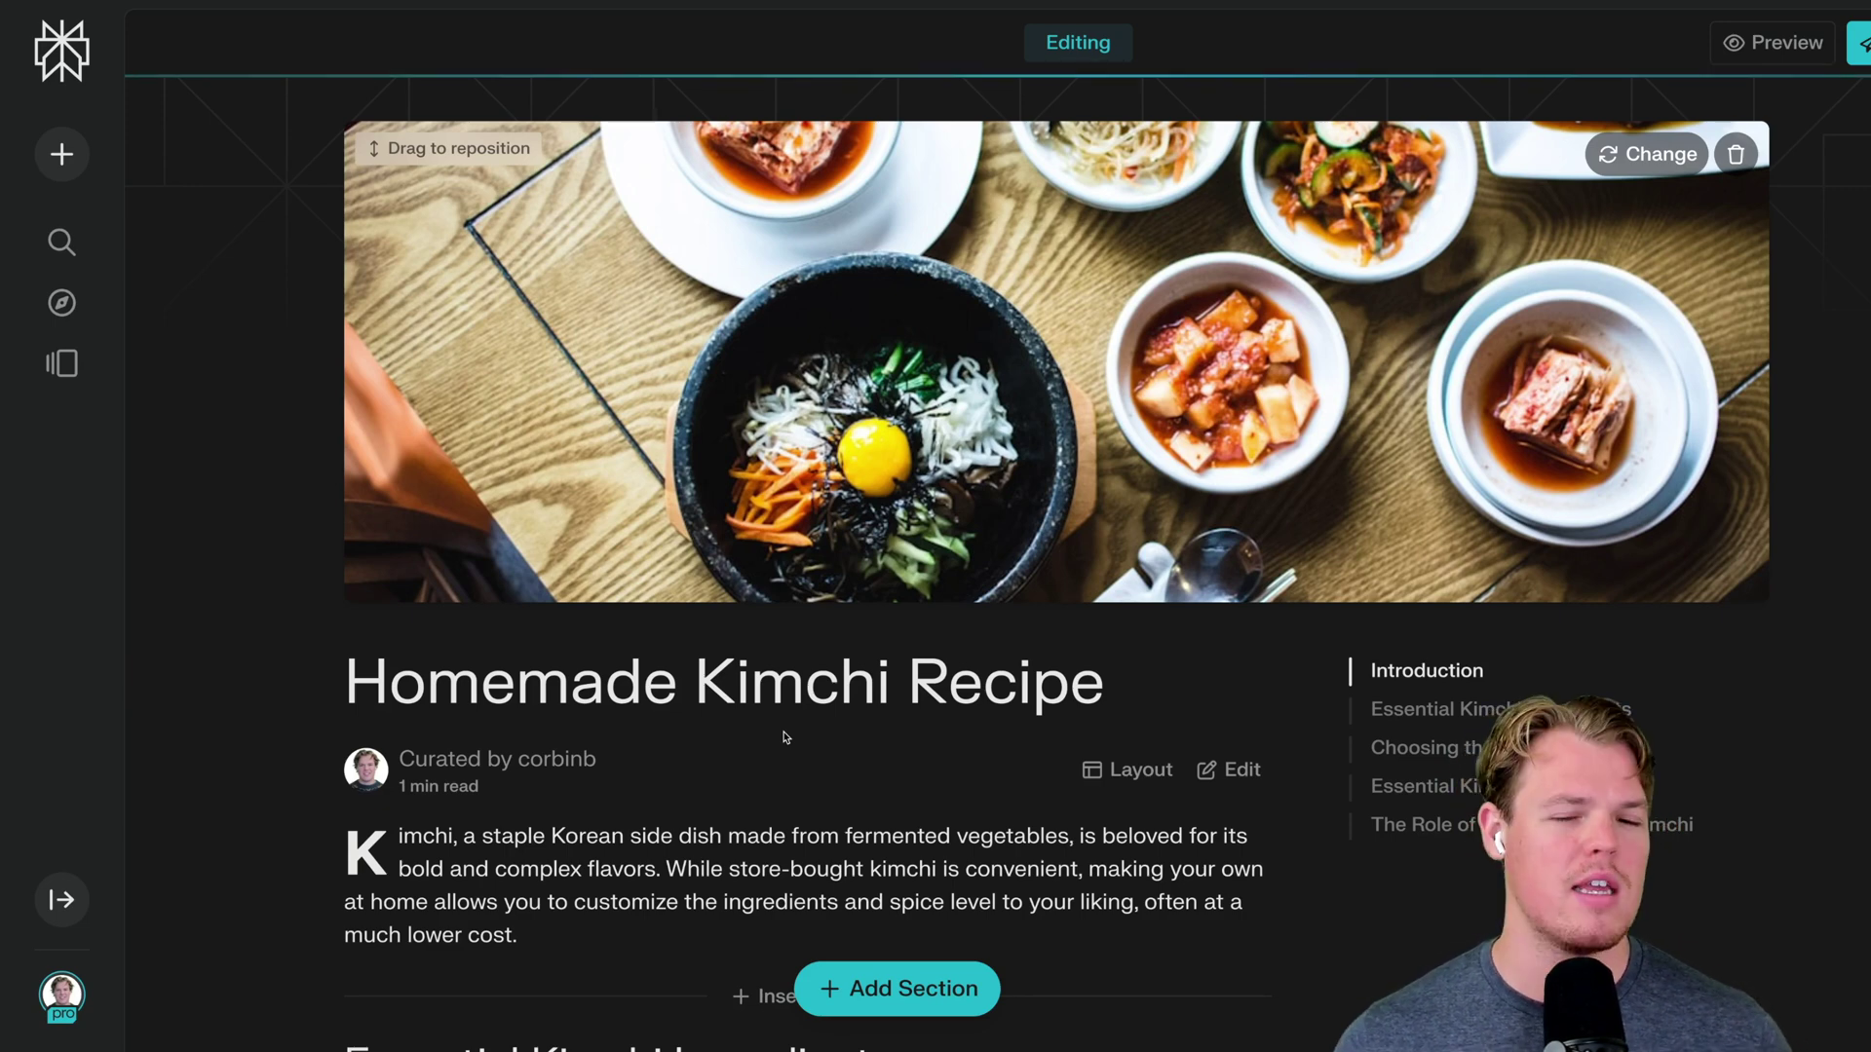
{"action": "scroll", "coordinate": [785, 737], "scroll_direction": "down", "scroll_amount": 10}
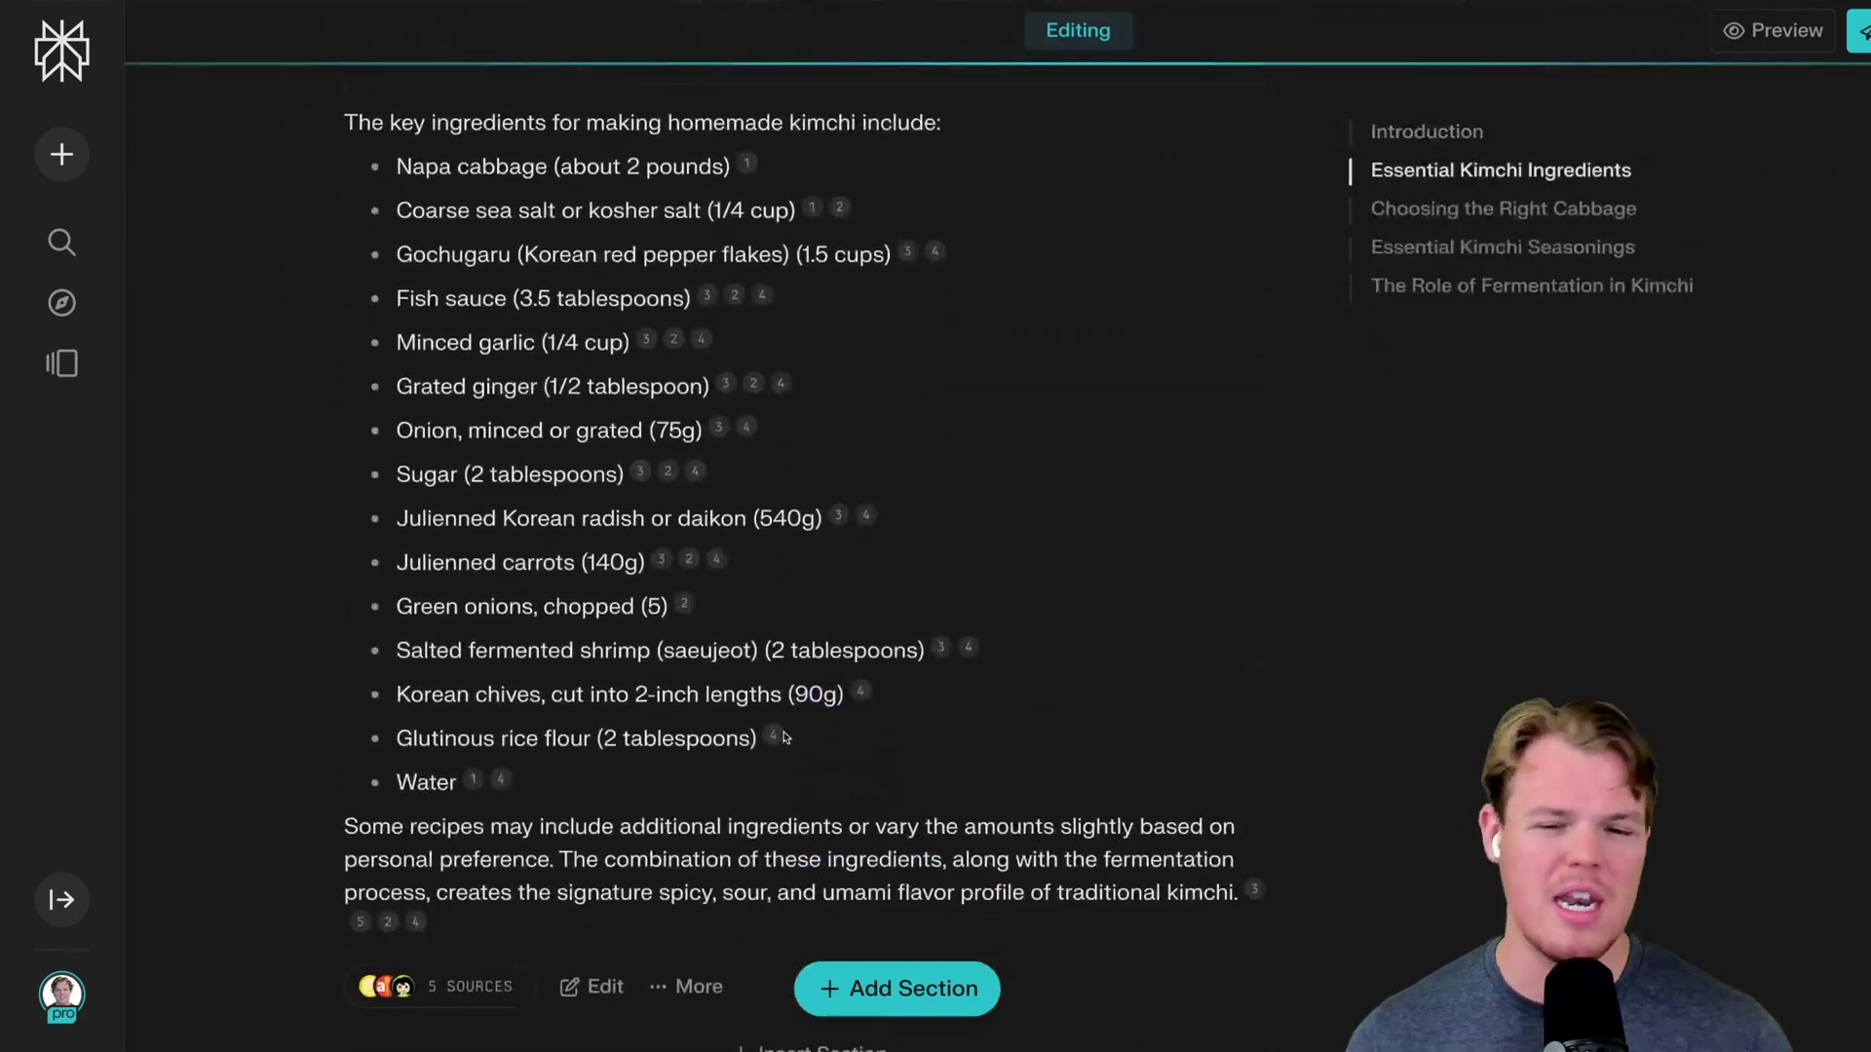
{"action": "scroll", "coordinate": [786, 730], "scroll_direction": "down", "scroll_amount": 8}
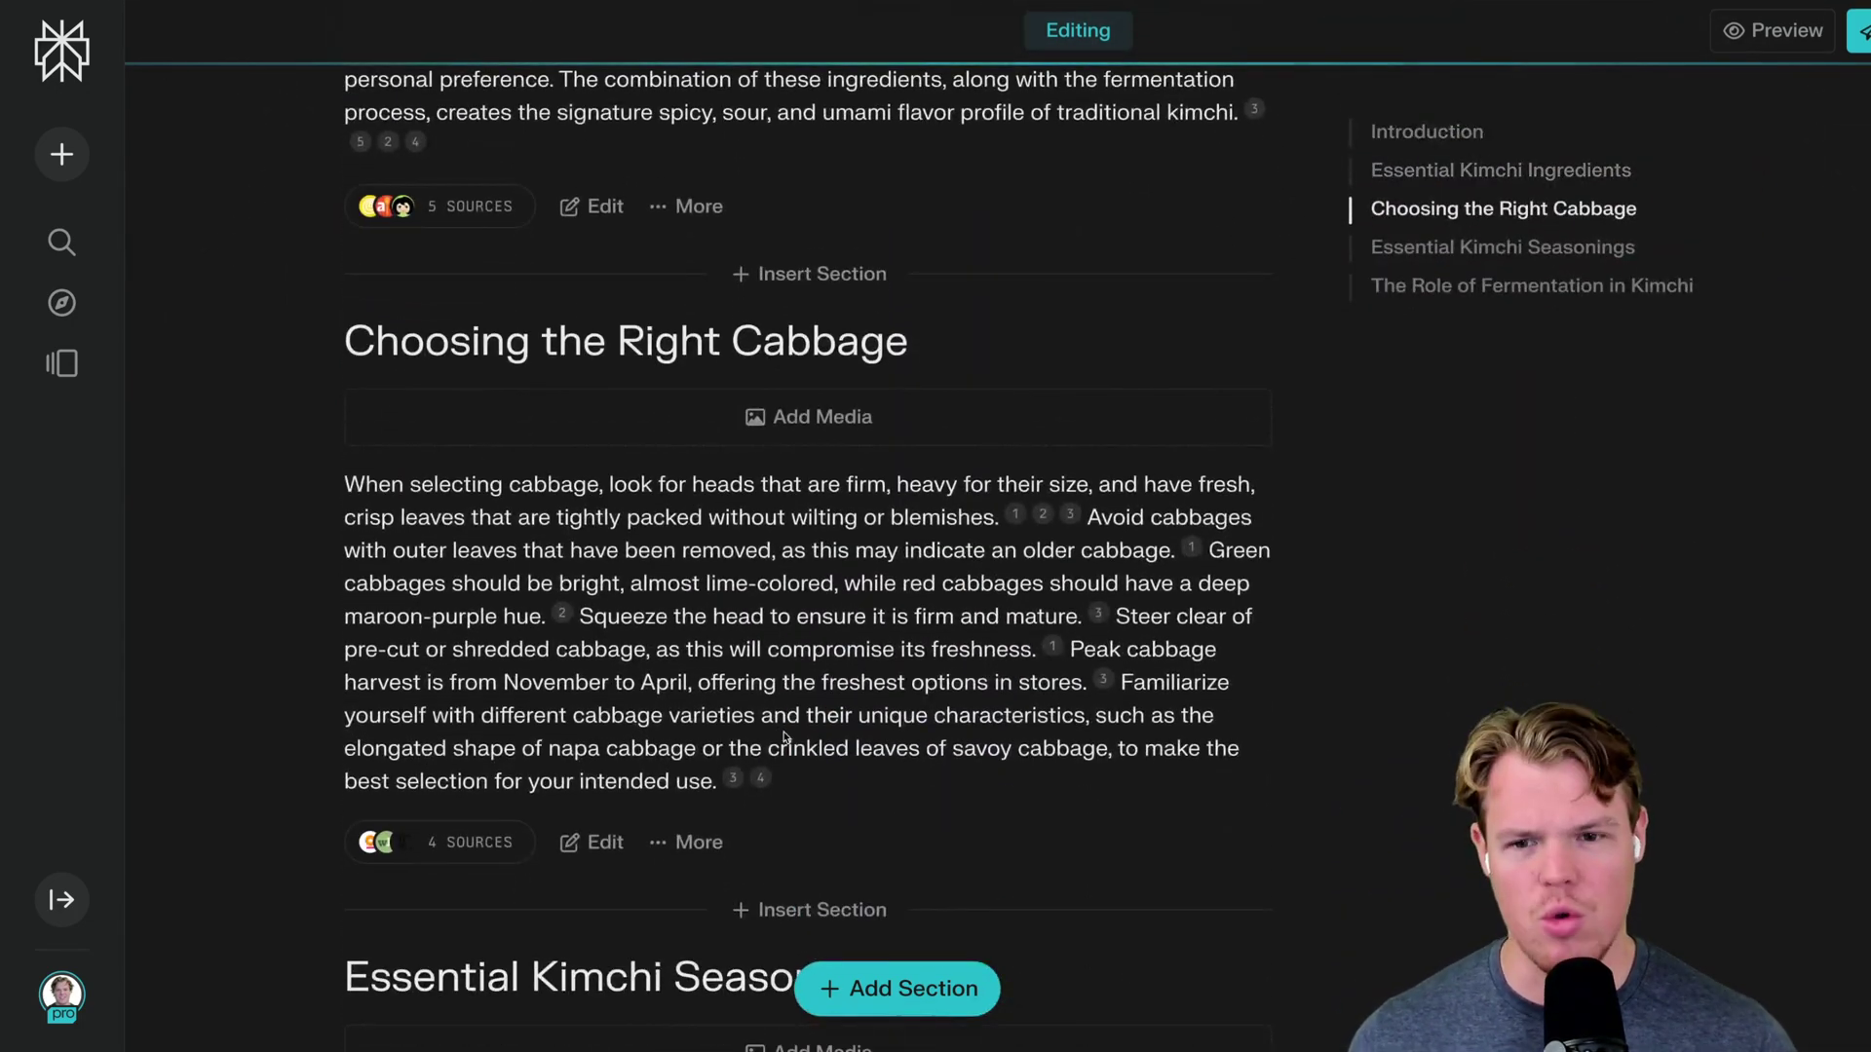
{"action": "scroll", "coordinate": [785, 738], "scroll_direction": "down", "scroll_amount": 10}
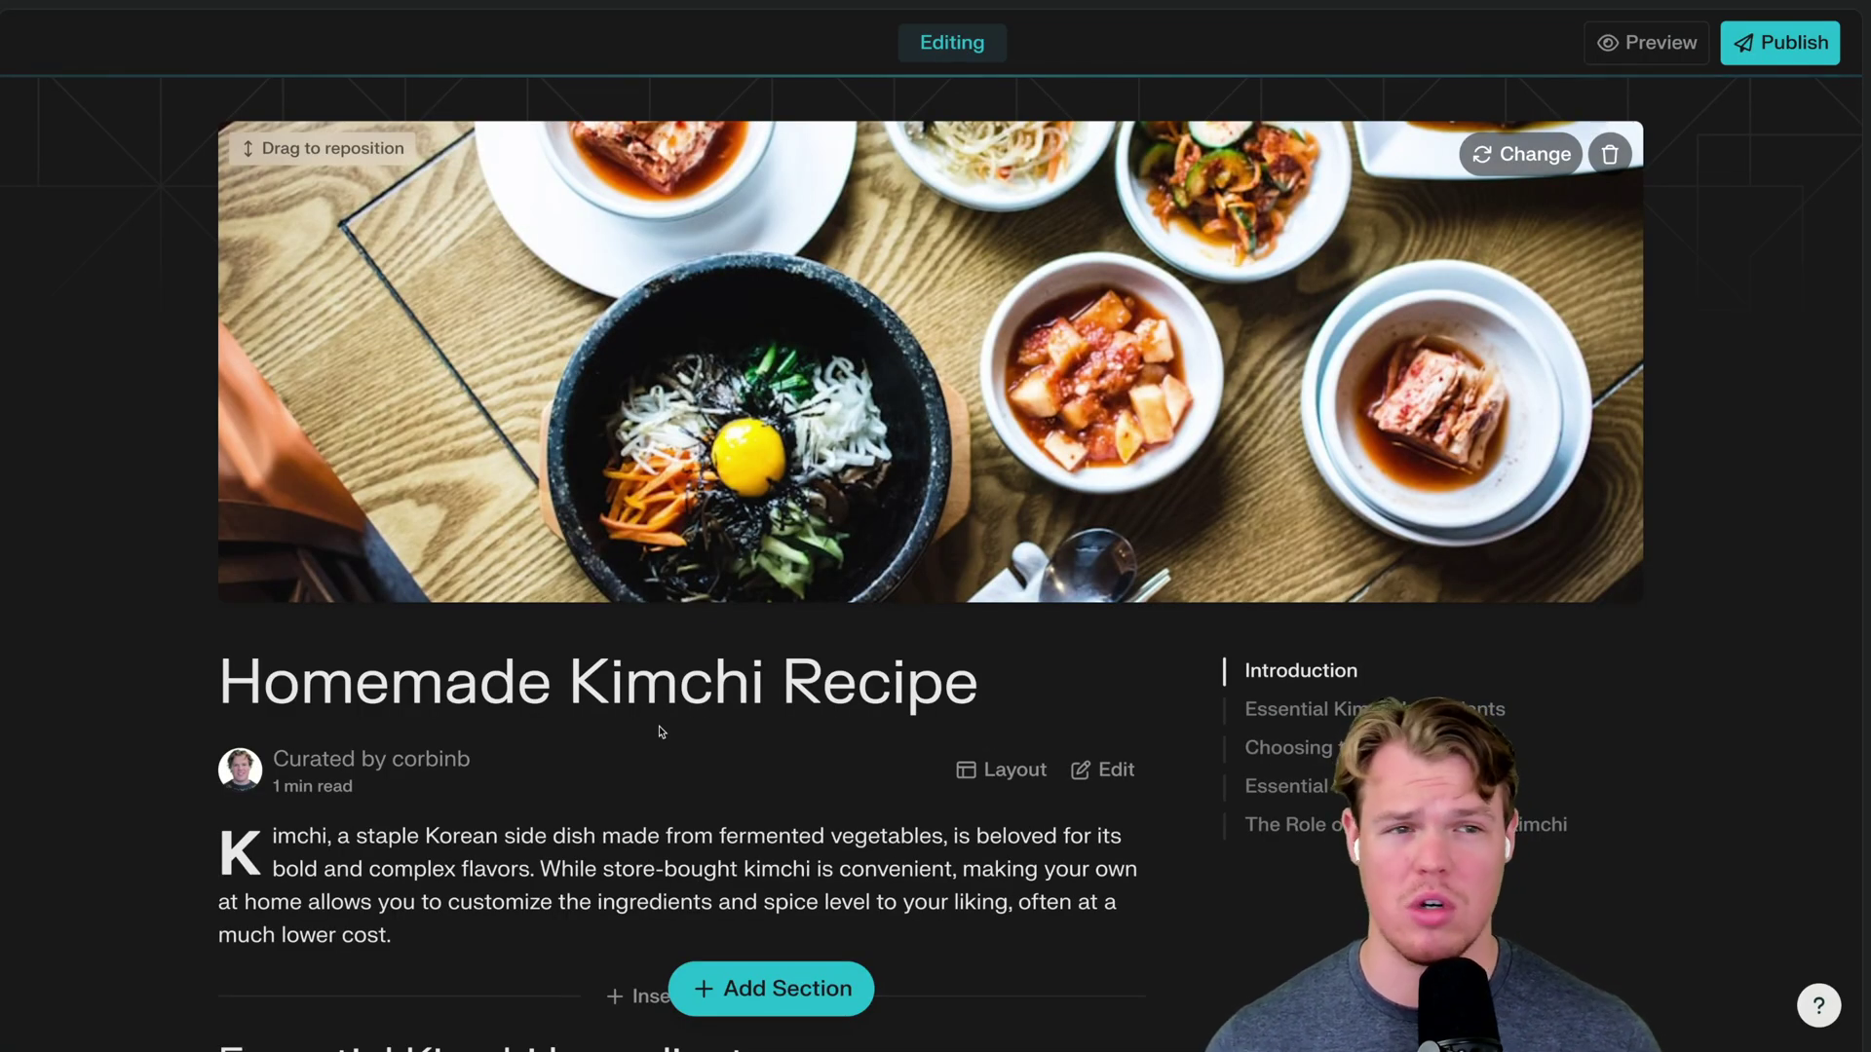
{"action": "left_click", "coordinate": [1788, 61]}
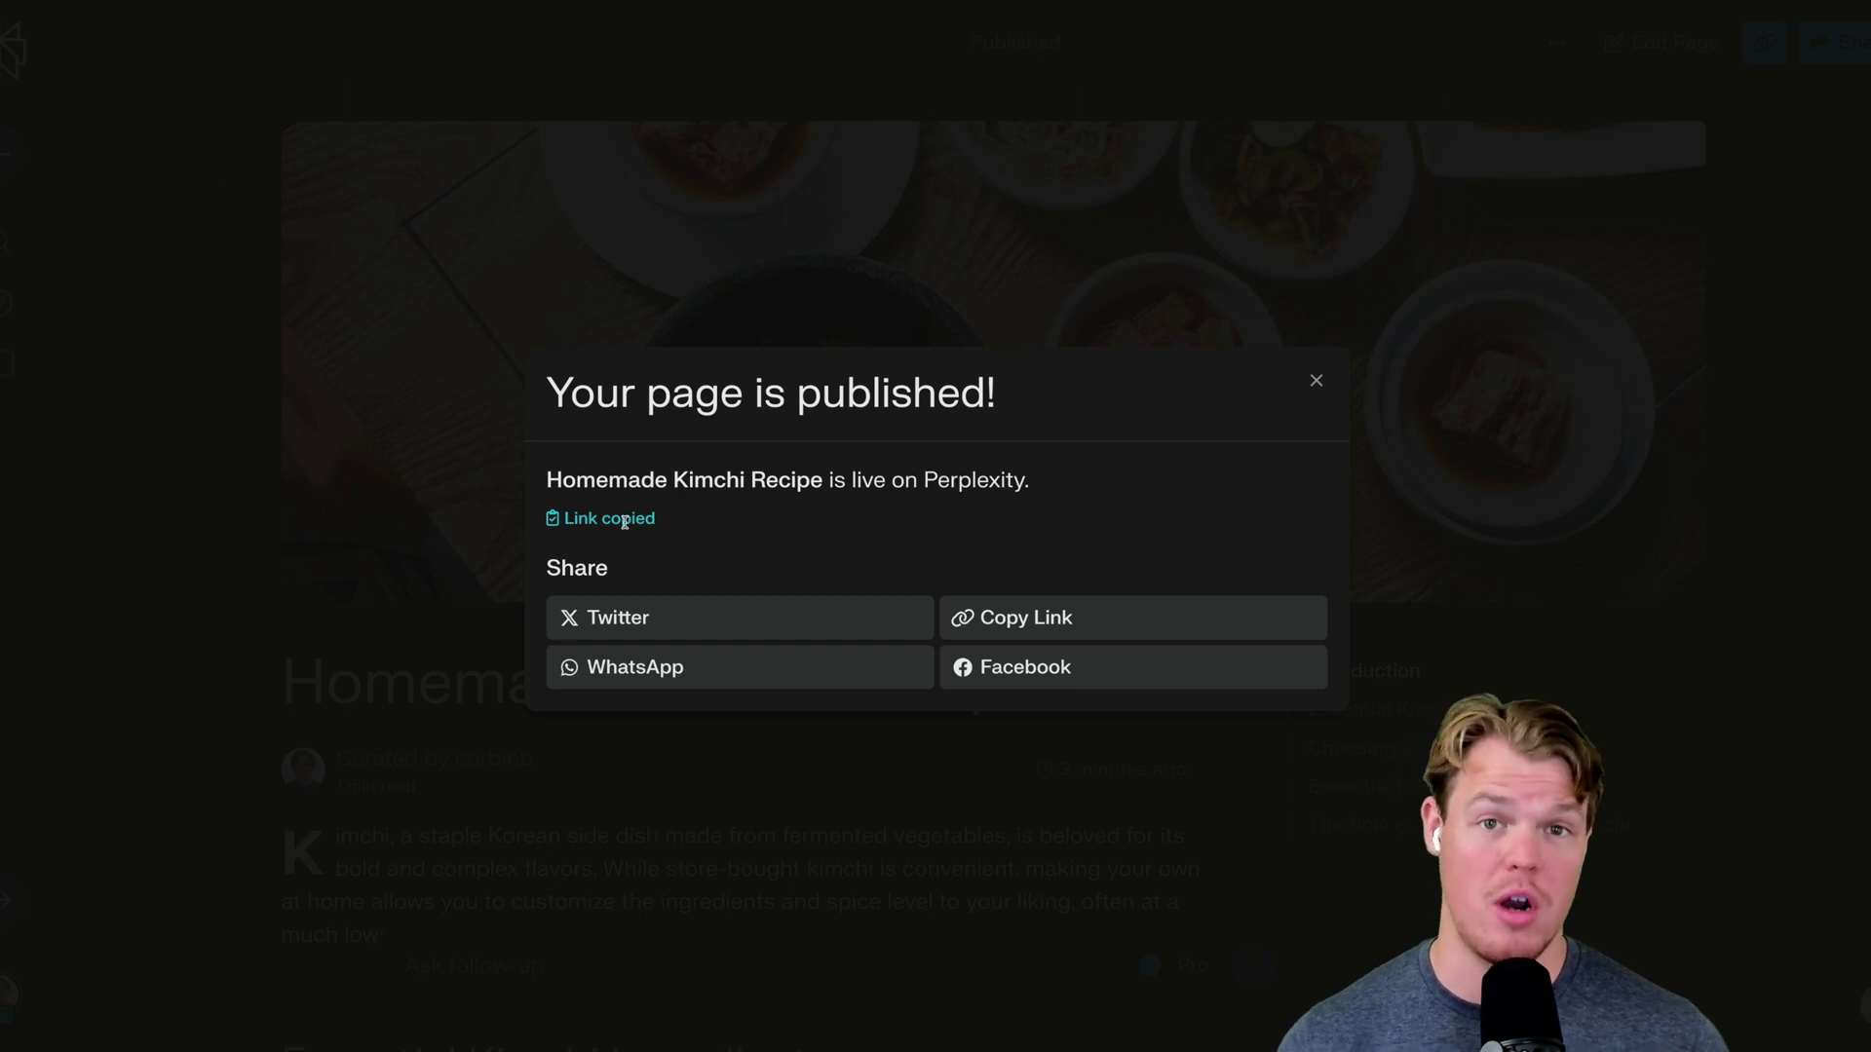
Step: Copy the link of the published Homemade Kimchi Recipe page
{"action": "left_click", "coordinate": [1023, 617]}
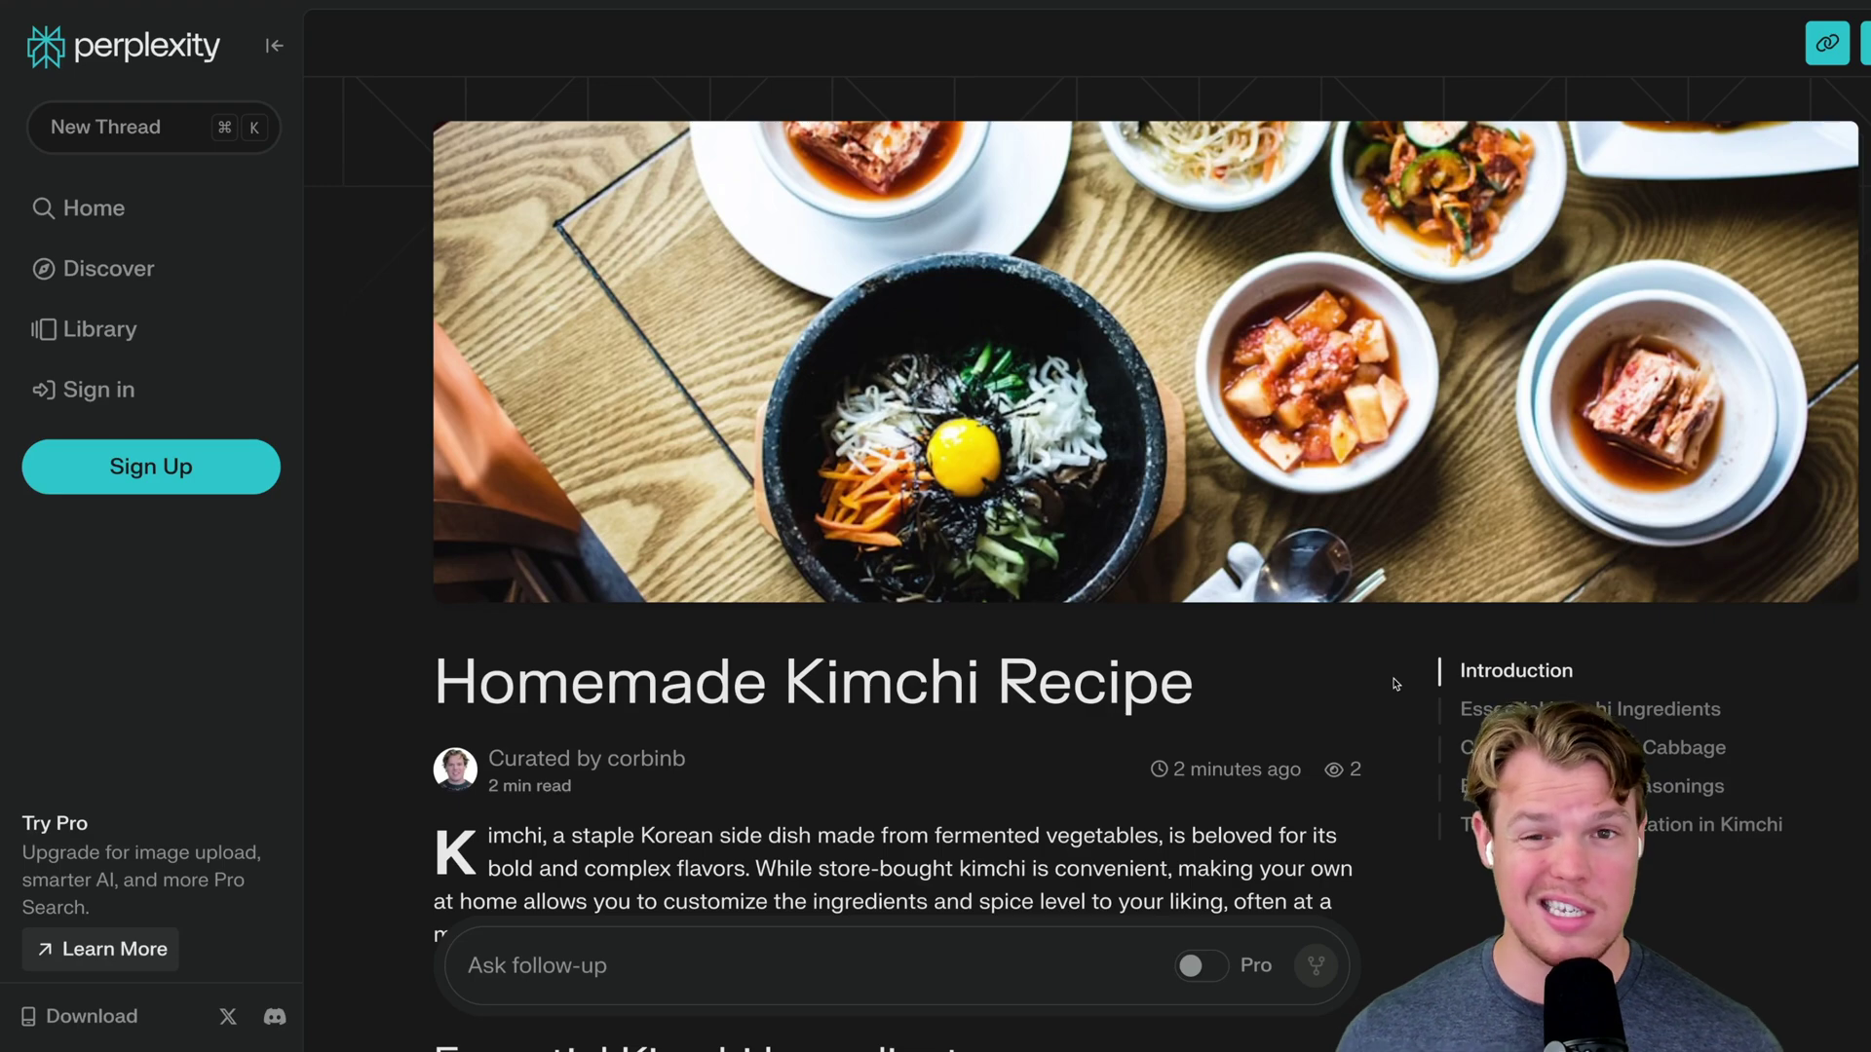
Step: Scroll the live kimchi page down to Related questions and open the first one
{"action": "scroll", "coordinate": [1396, 682], "scroll_direction": "down", "scroll_amount": 5}
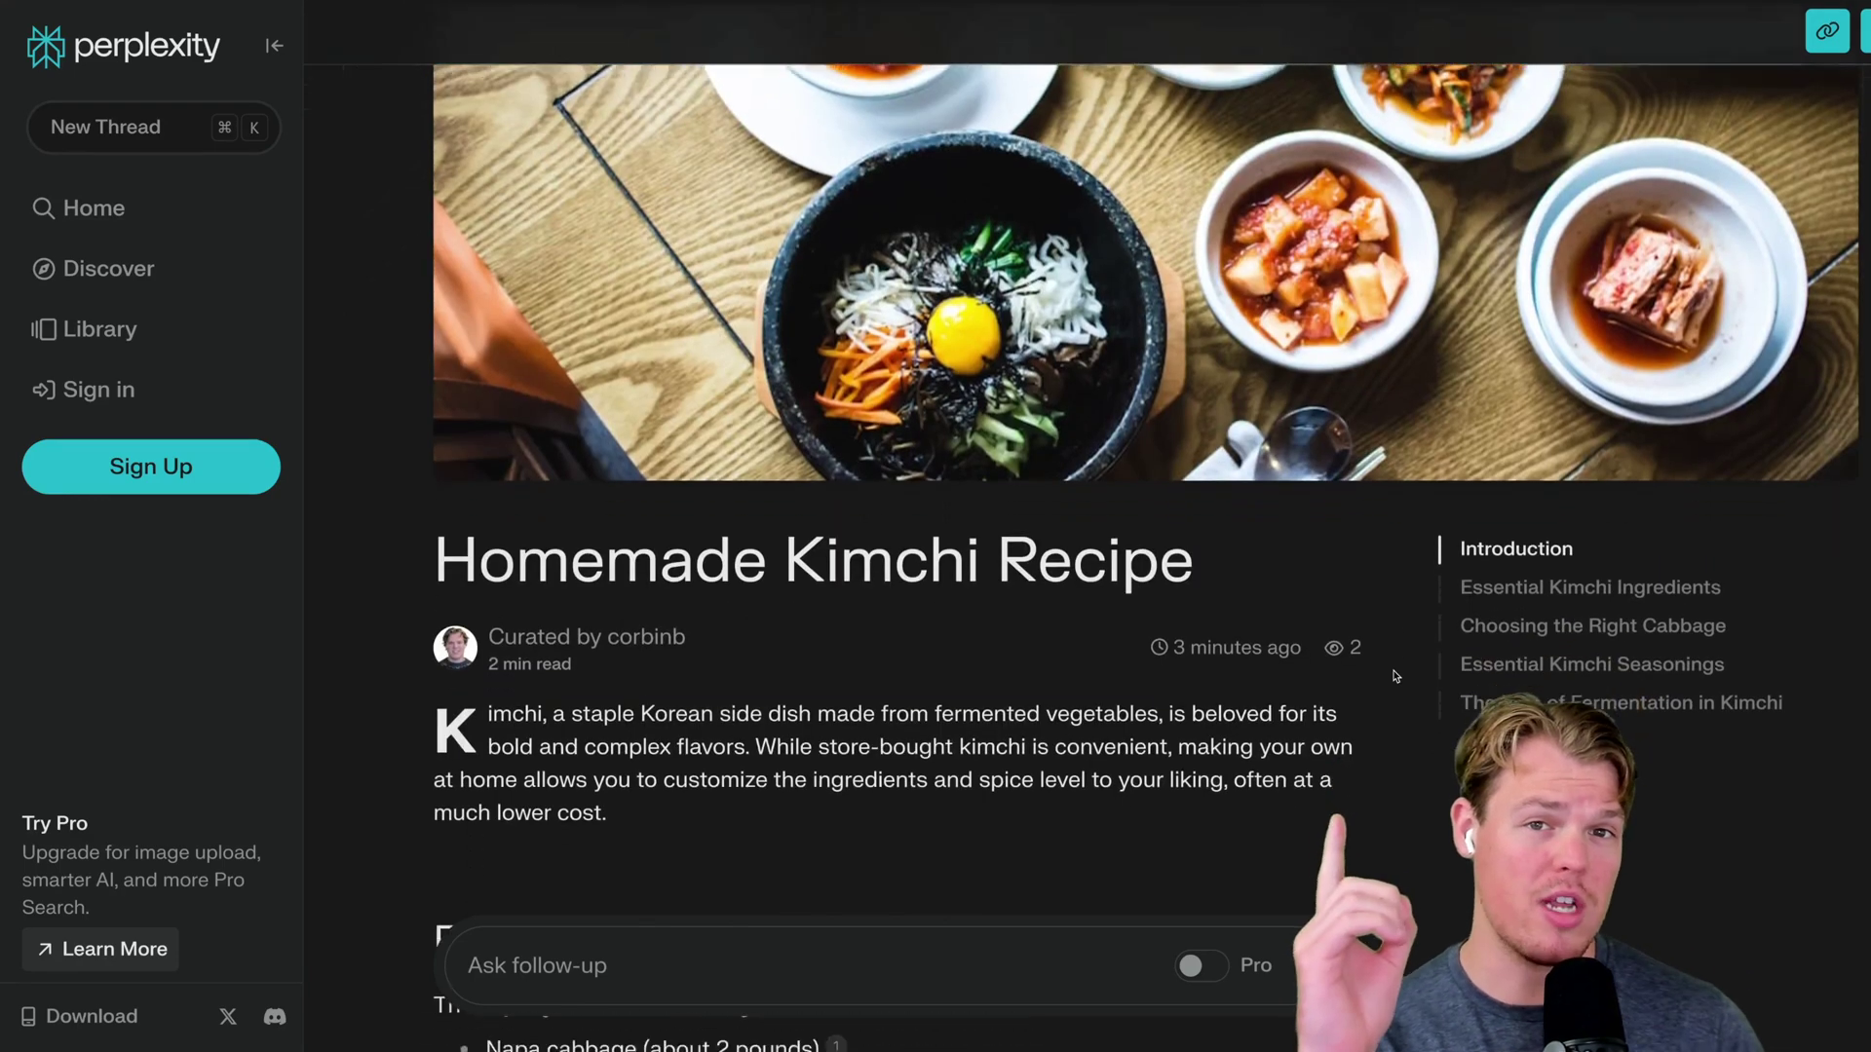
{"action": "scroll", "coordinate": [1396, 676], "scroll_direction": "down", "scroll_amount": 18}
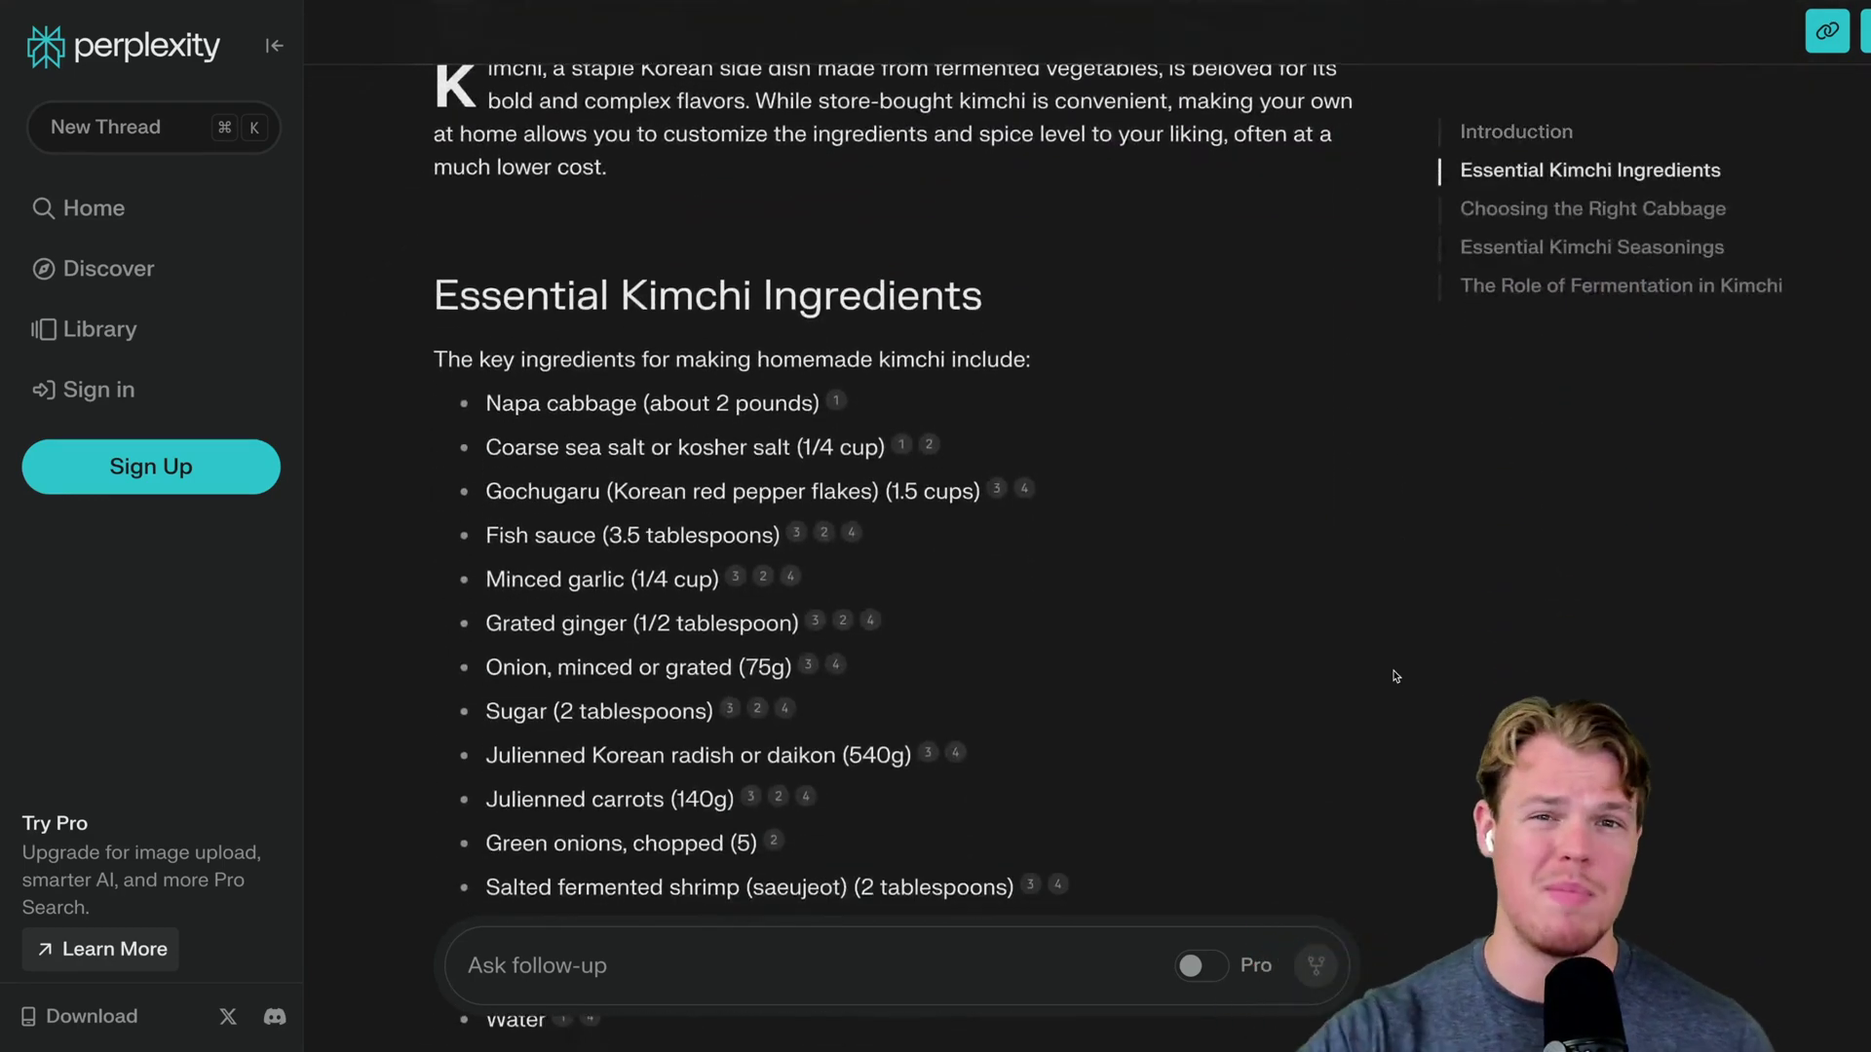
{"action": "scroll", "coordinate": [1395, 676], "scroll_direction": "down", "scroll_amount": 20}
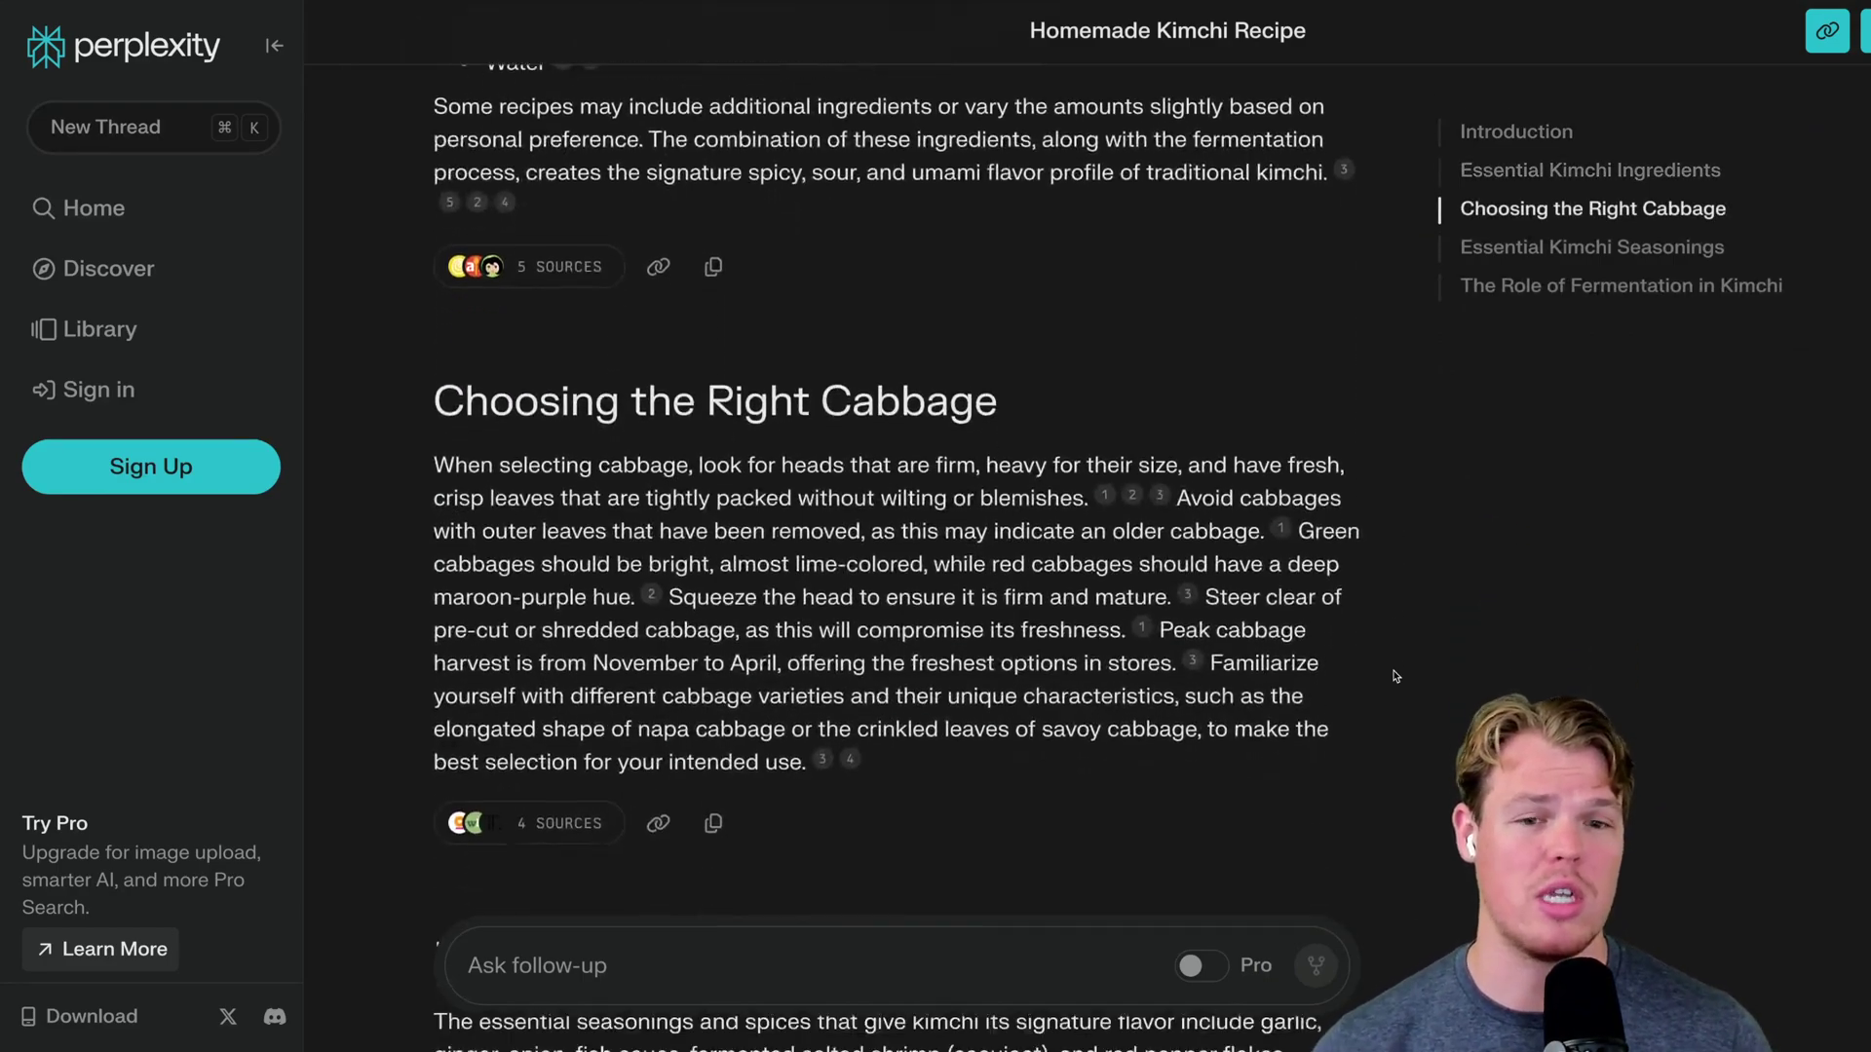
{"action": "scroll", "coordinate": [1395, 676], "scroll_direction": "down", "scroll_amount": 14}
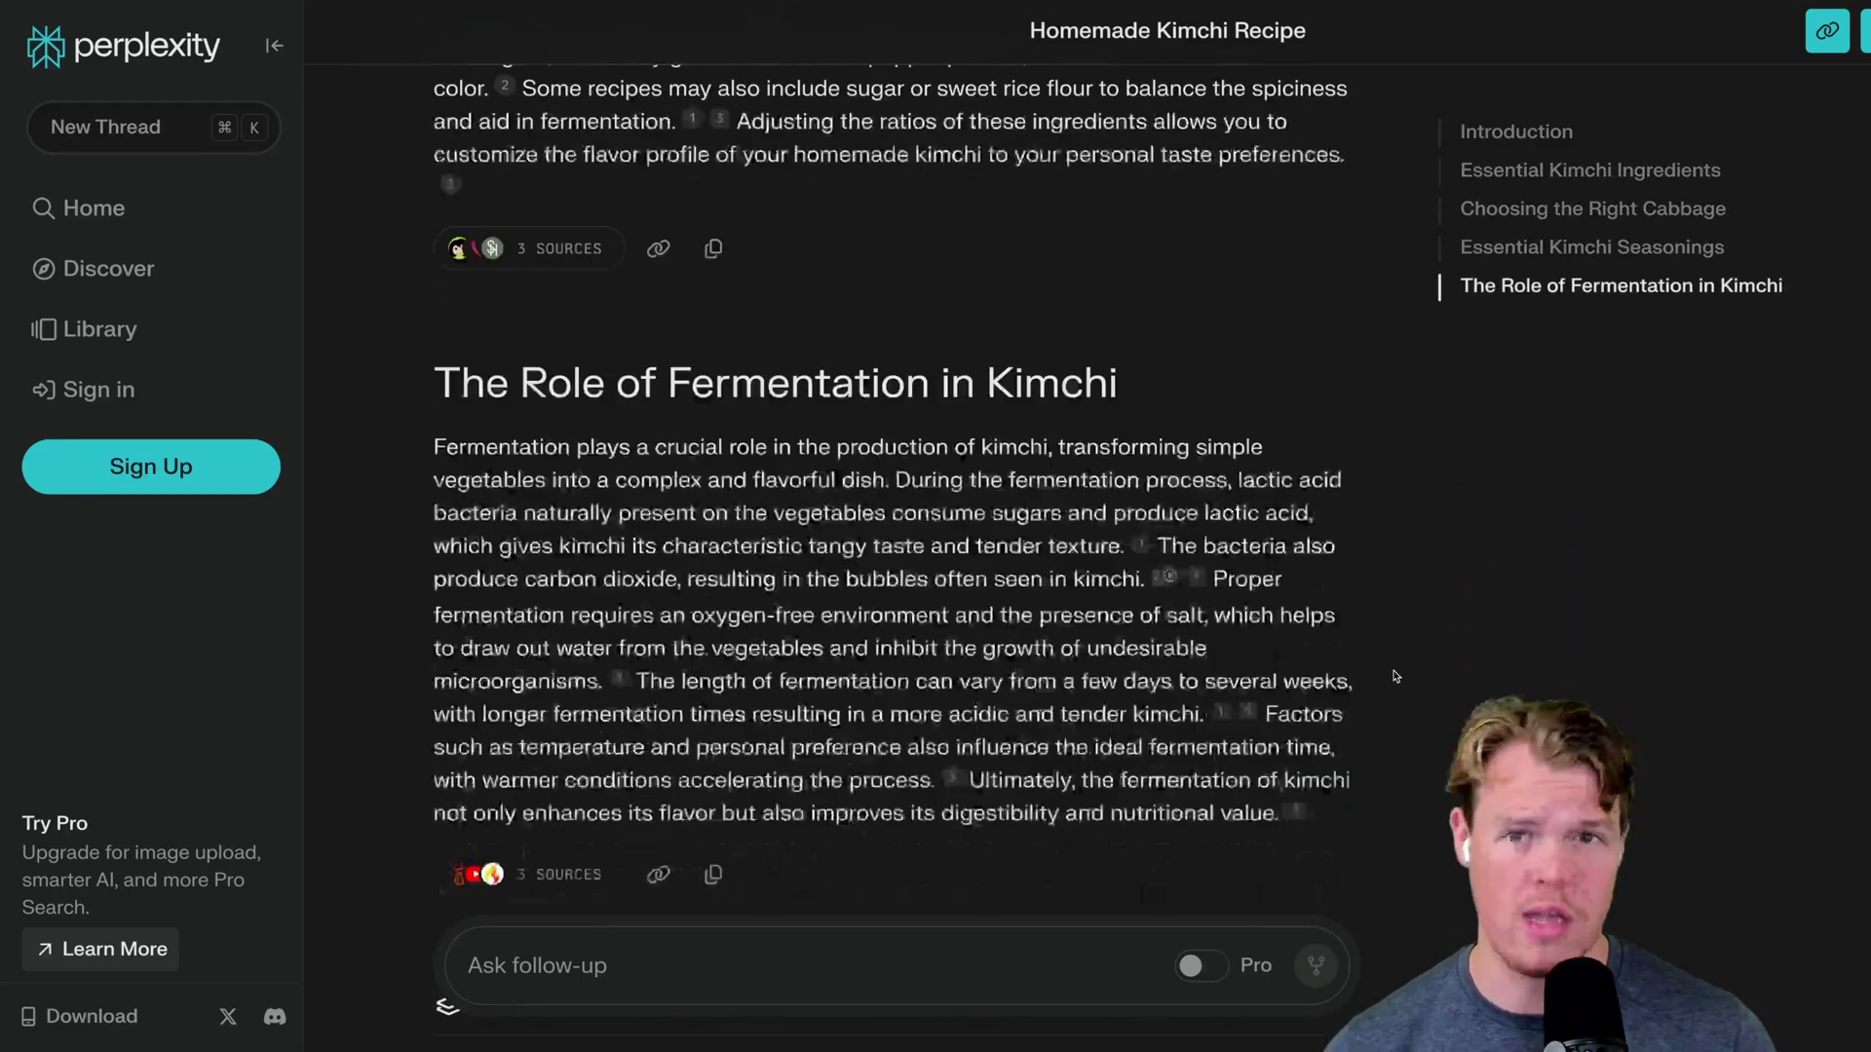
{"action": "scroll", "coordinate": [1270, 617], "scroll_direction": "down", "scroll_amount": 5}
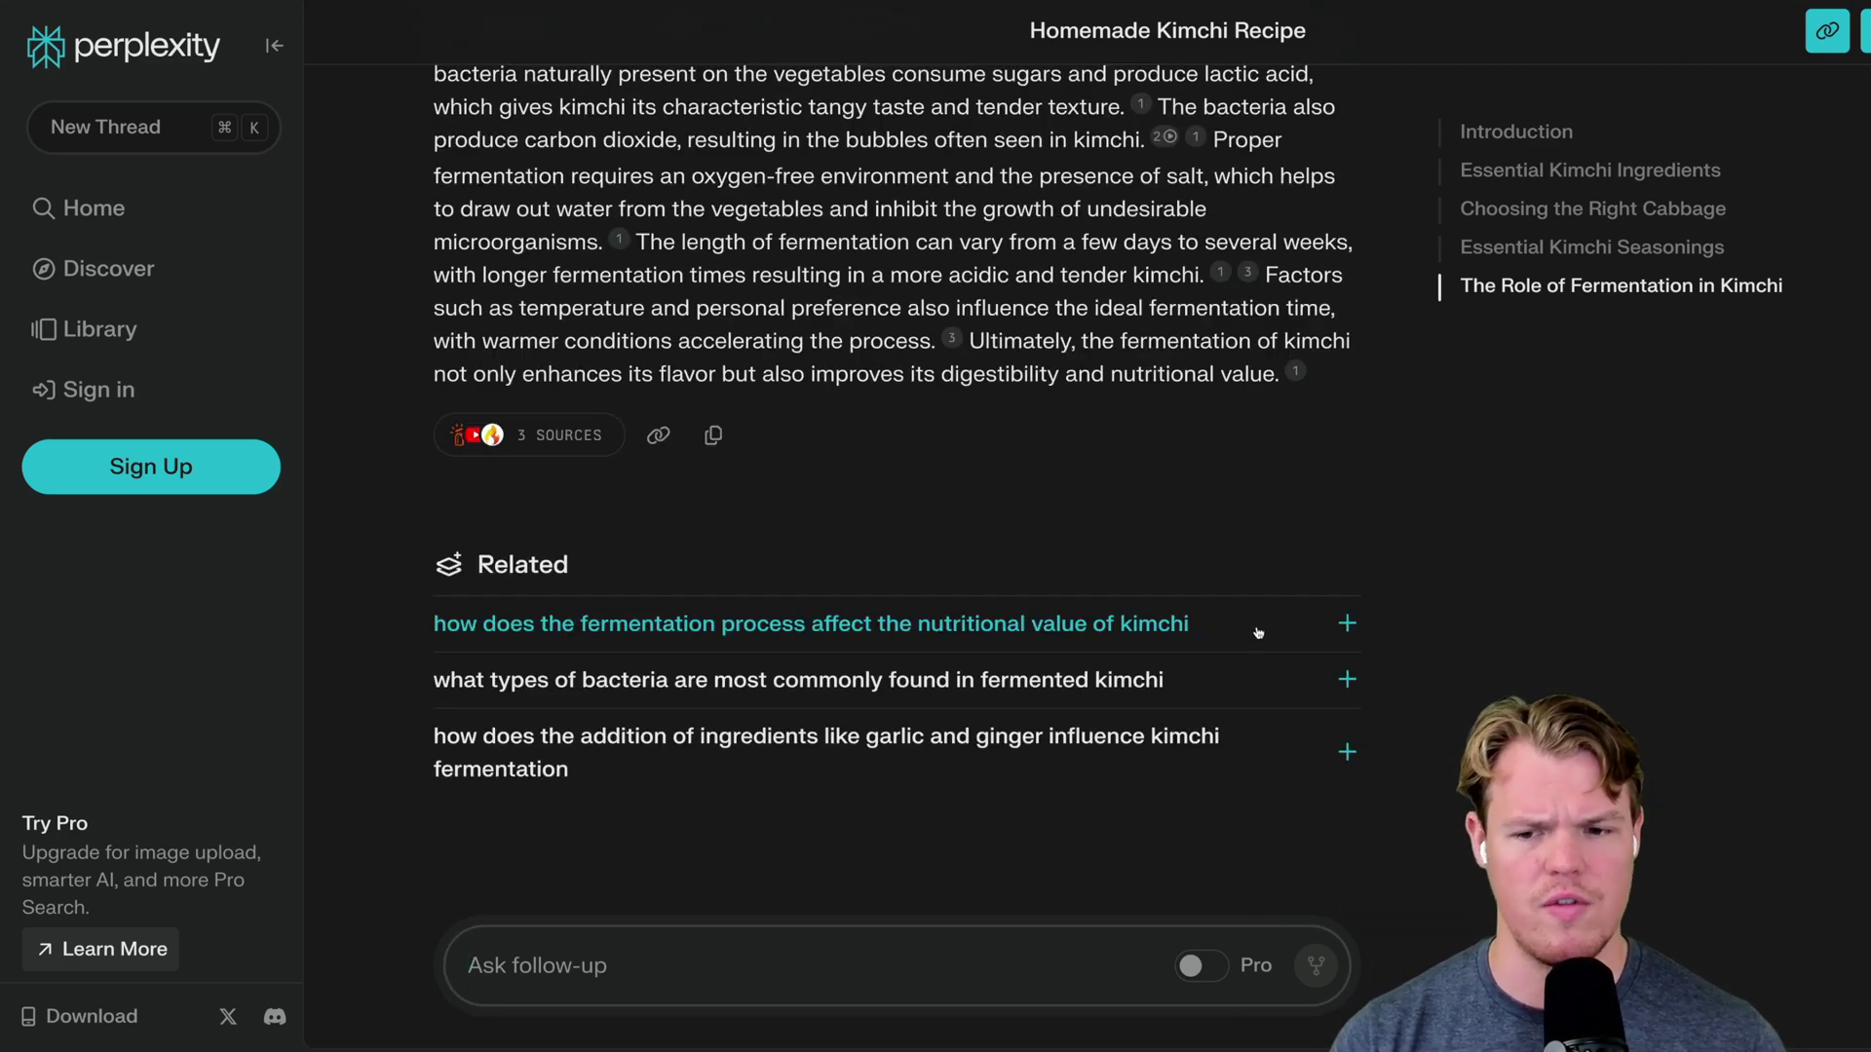
{"action": "left_click", "coordinate": [1257, 633]}
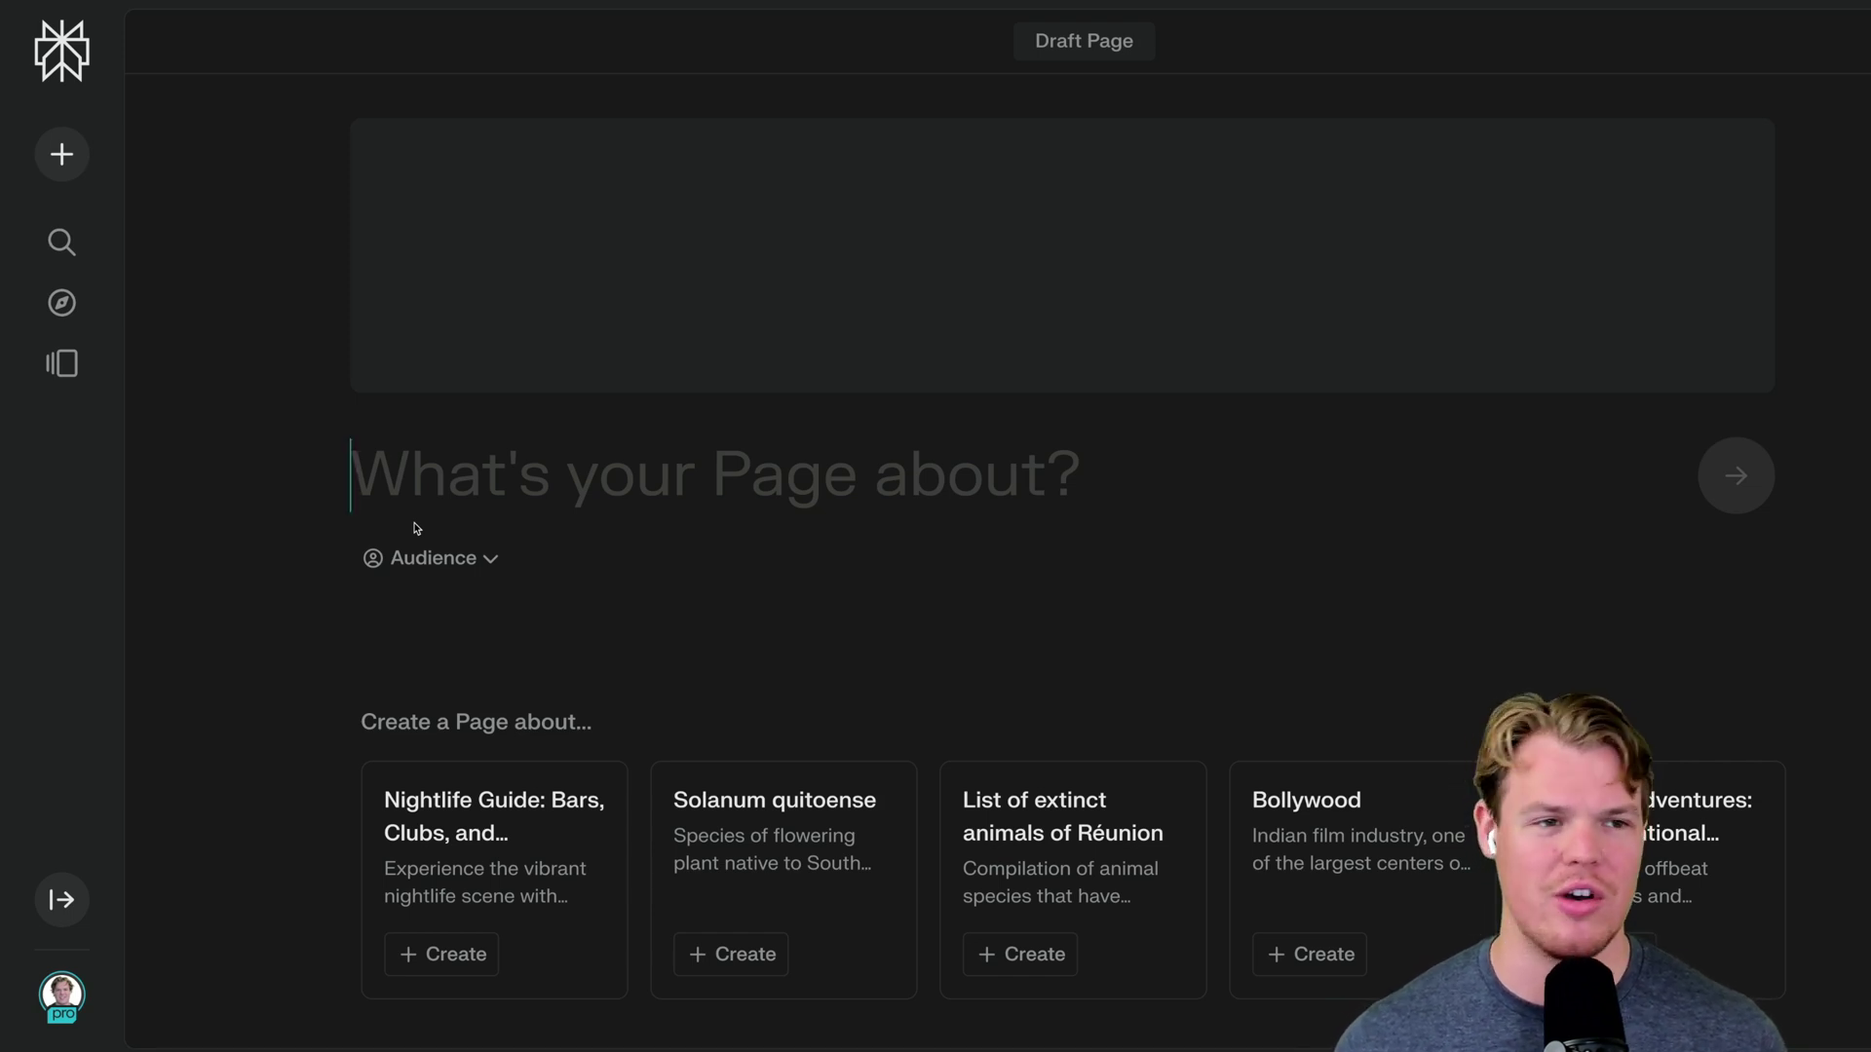
Step: Paste the YouTuber AI-developer question as the Page topic and generate the Page
{"action": "type", "text": "Who is the youtuber Corbin Brown"}
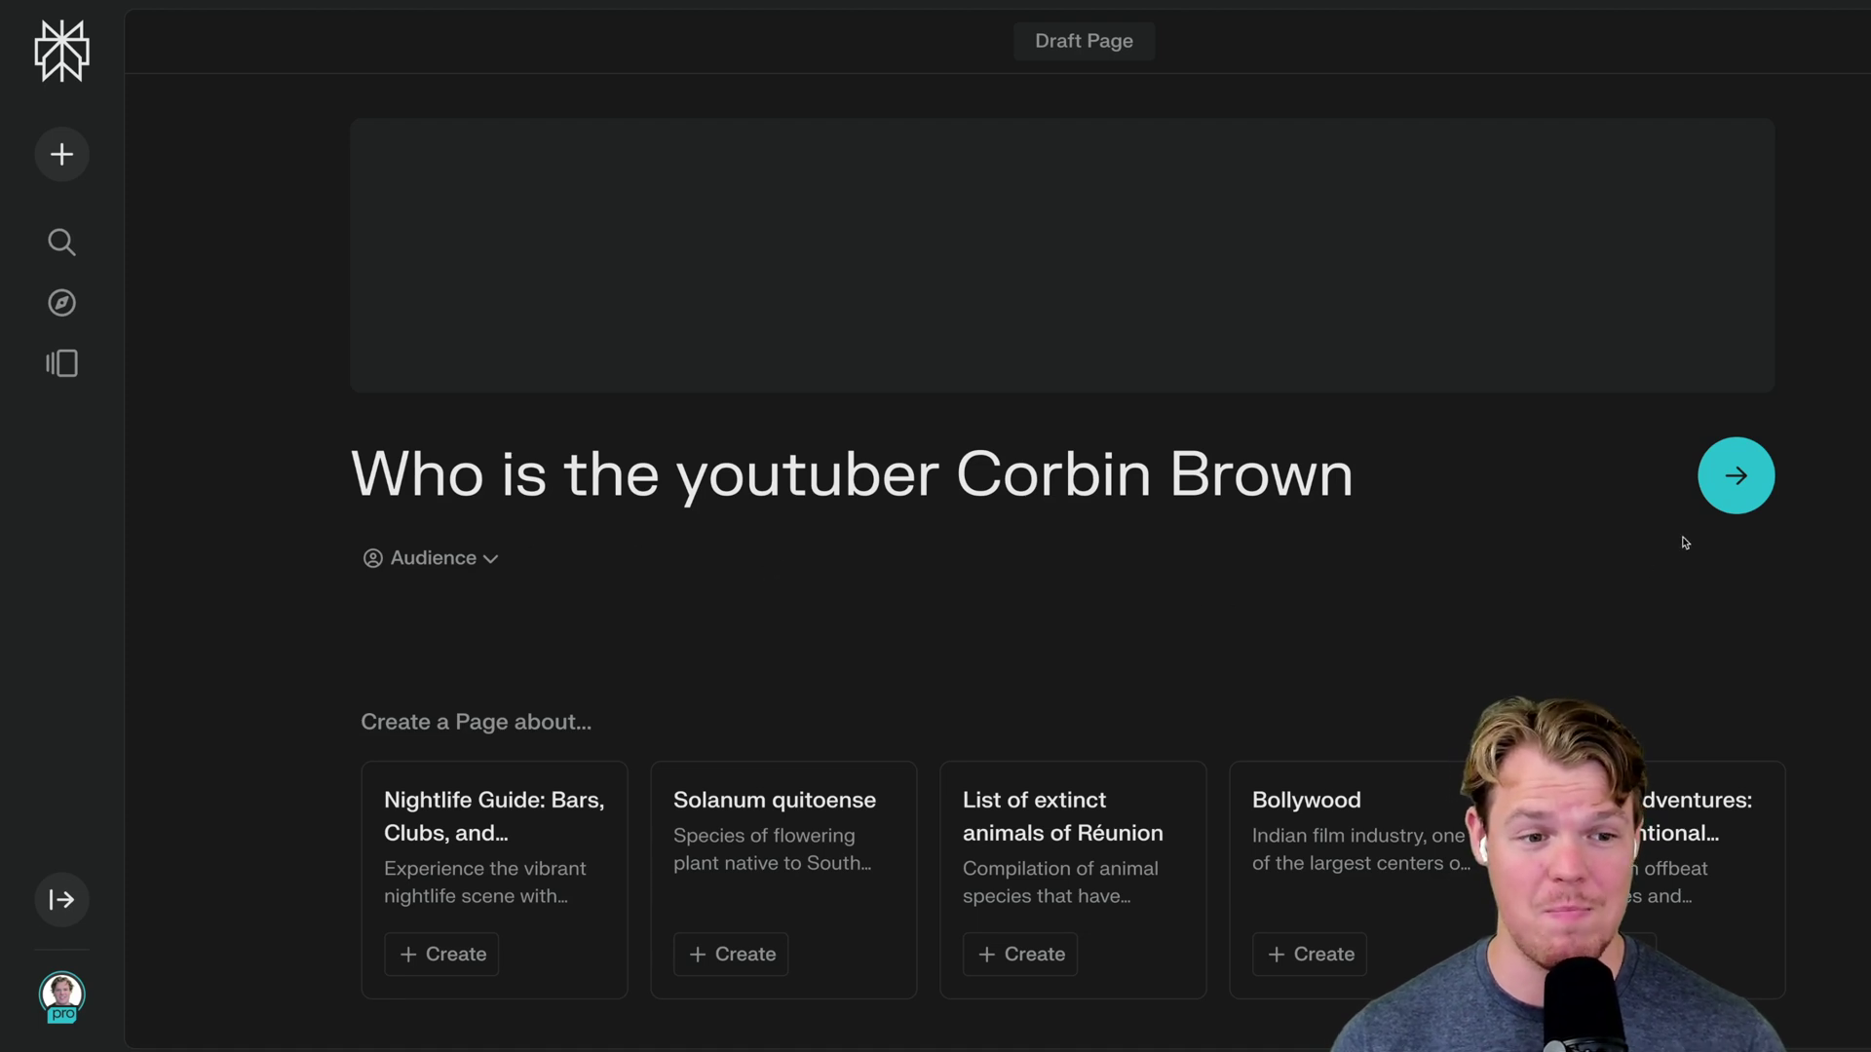
{"action": "left_click", "coordinate": [1739, 503]}
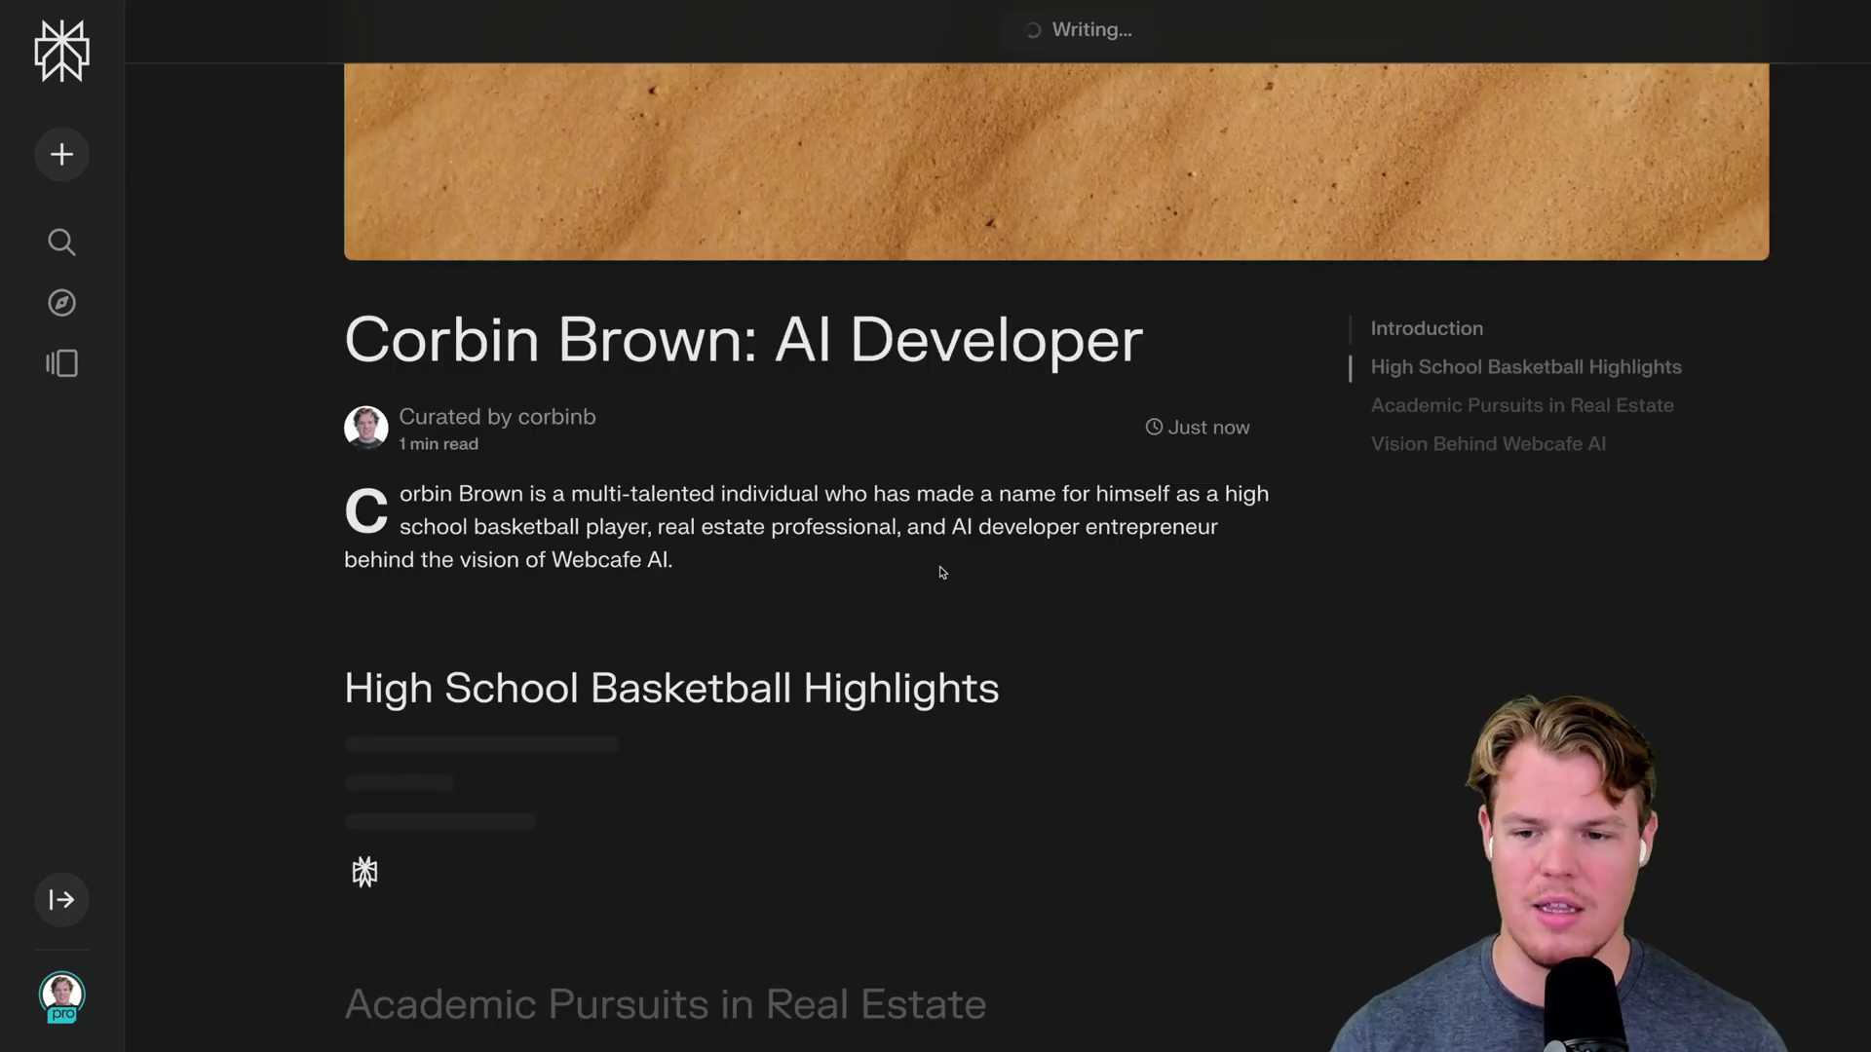
Step: Review the AI developer profile page, briefly selecting then deselecting the title's 'AI Develop' words
{"action": "scroll", "coordinate": [776, 514], "scroll_direction": "up", "scroll_amount": 4}
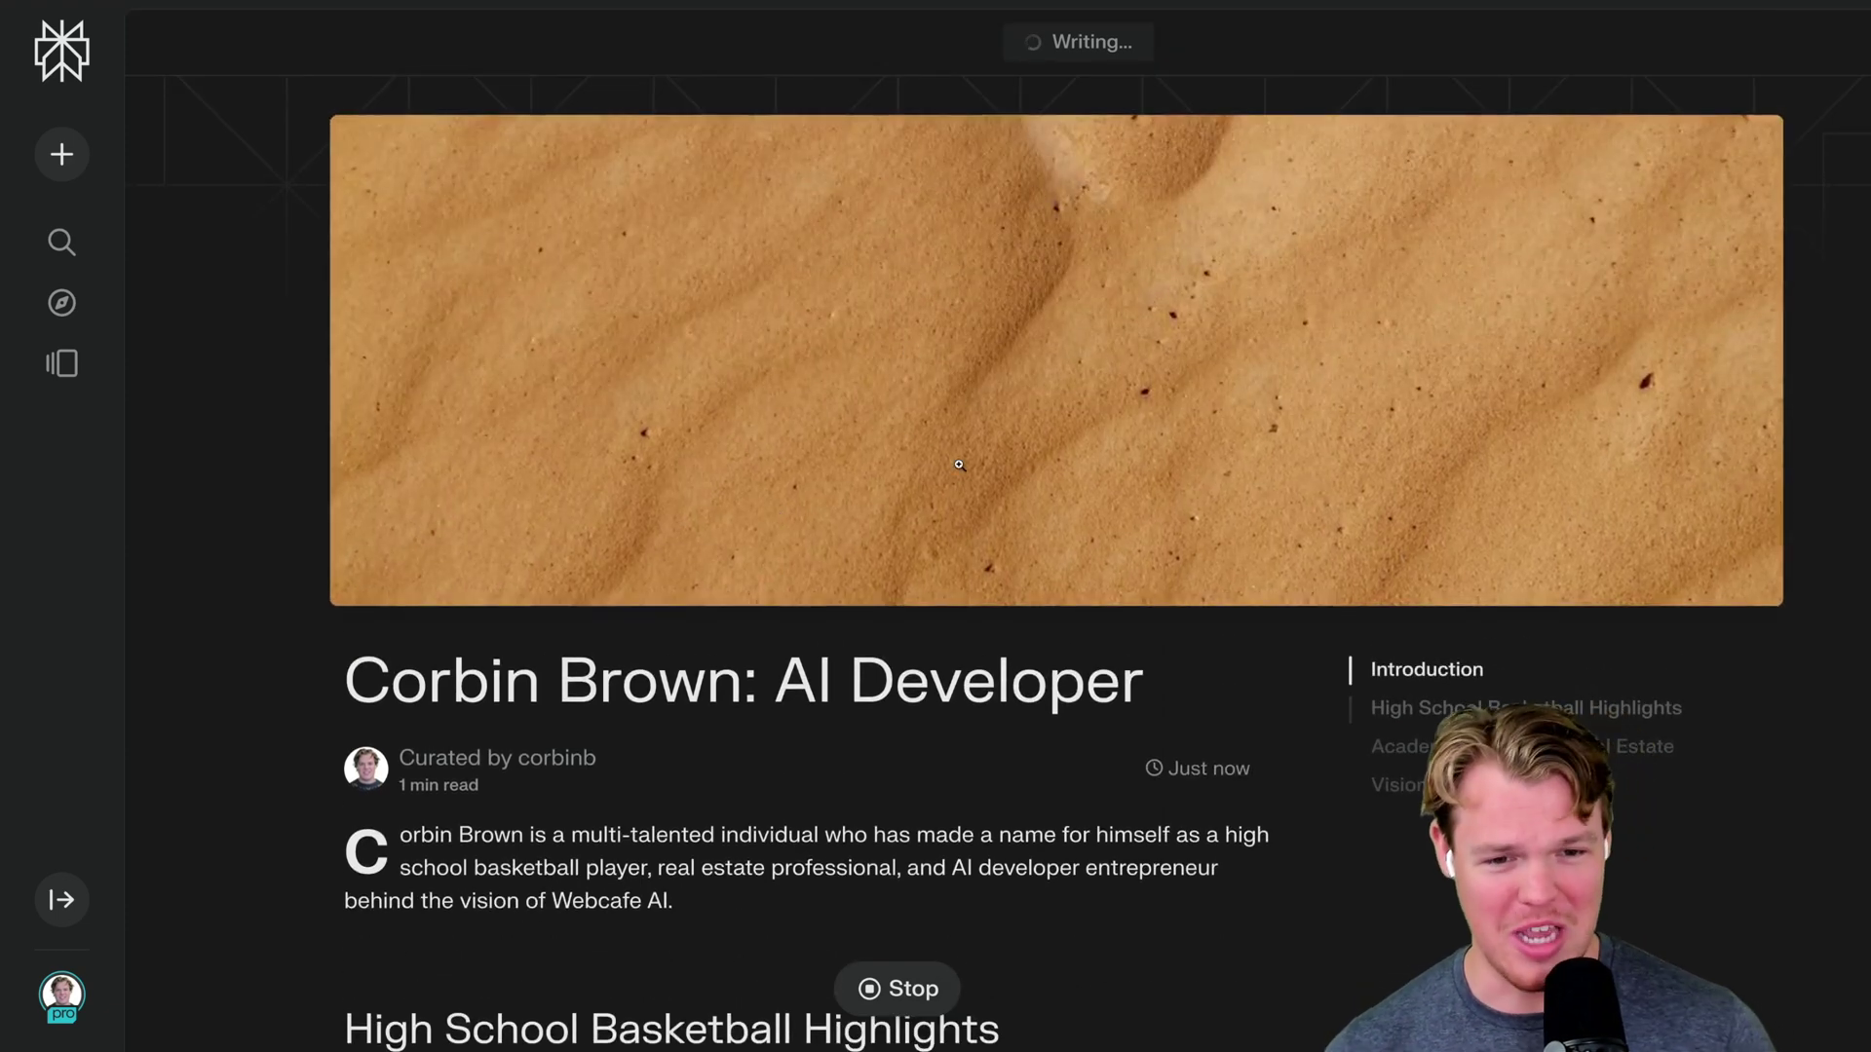
{"action": "scroll", "coordinate": [959, 464], "scroll_direction": "down", "scroll_amount": 6}
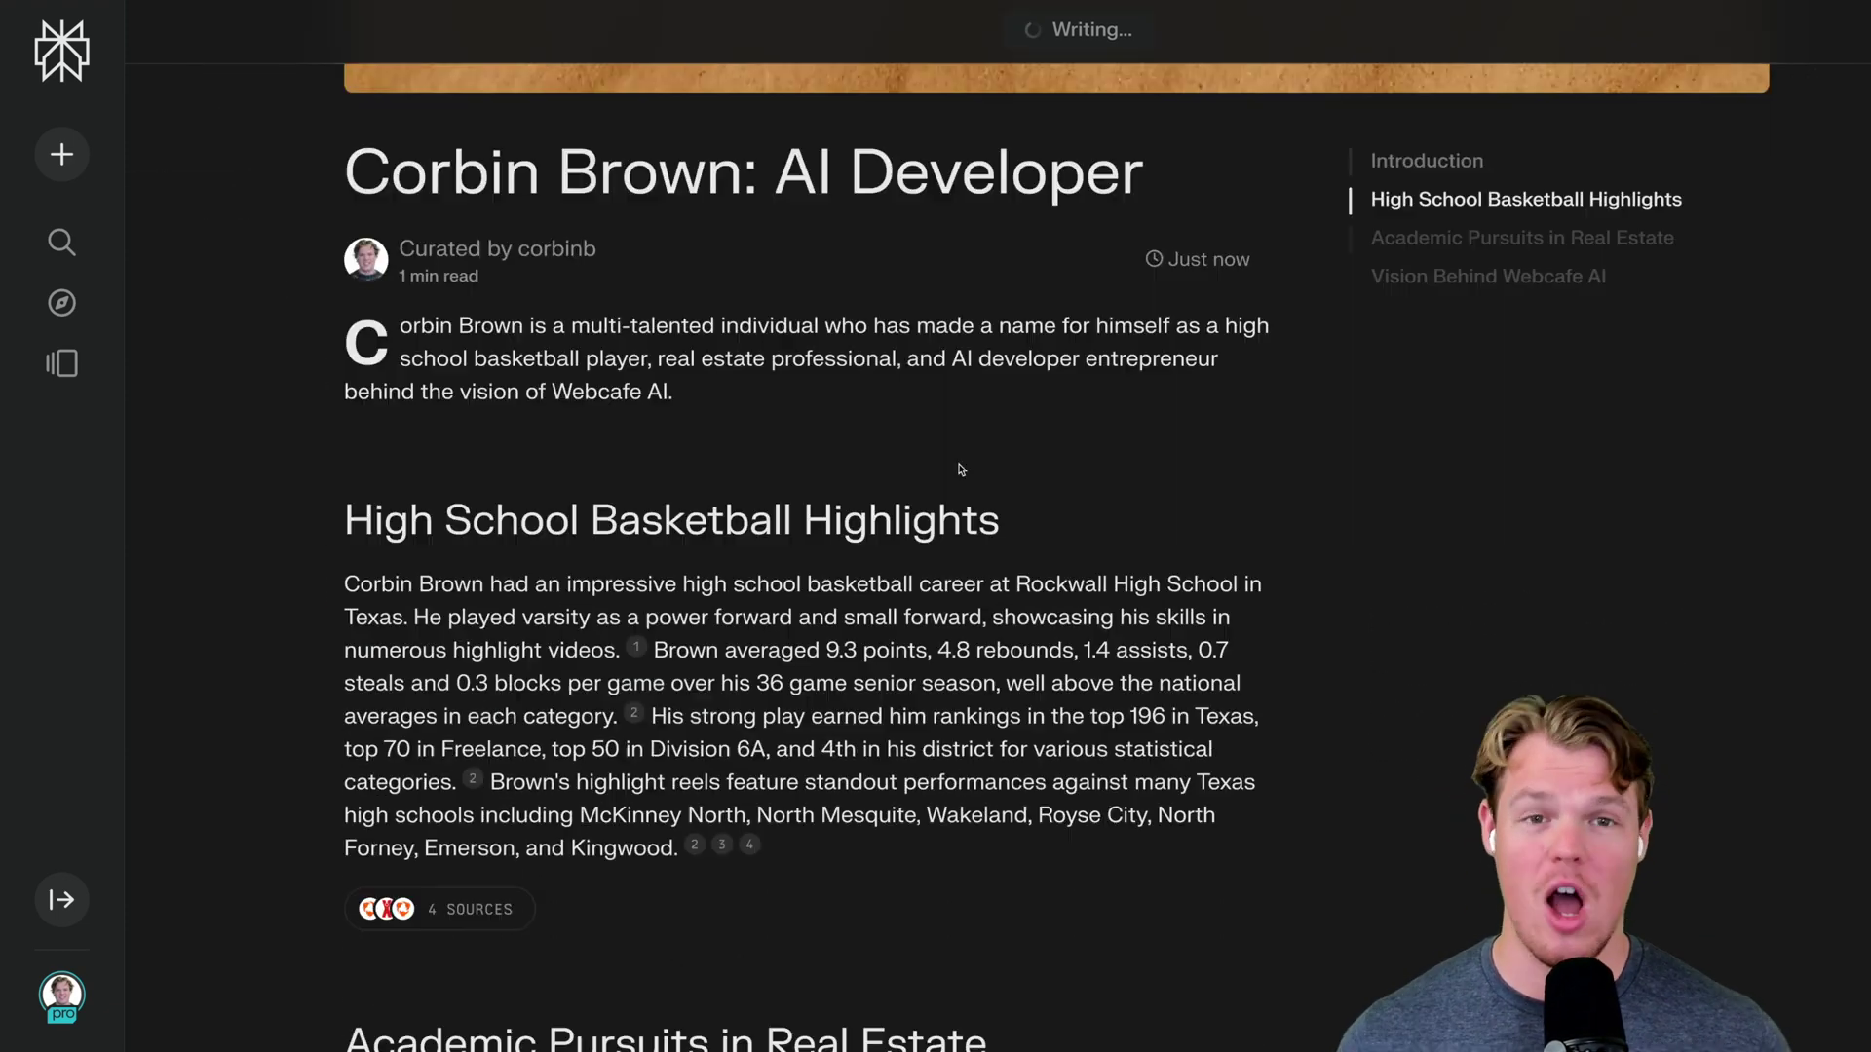
{"action": "scroll", "coordinate": [961, 470], "scroll_direction": "up", "scroll_amount": 4}
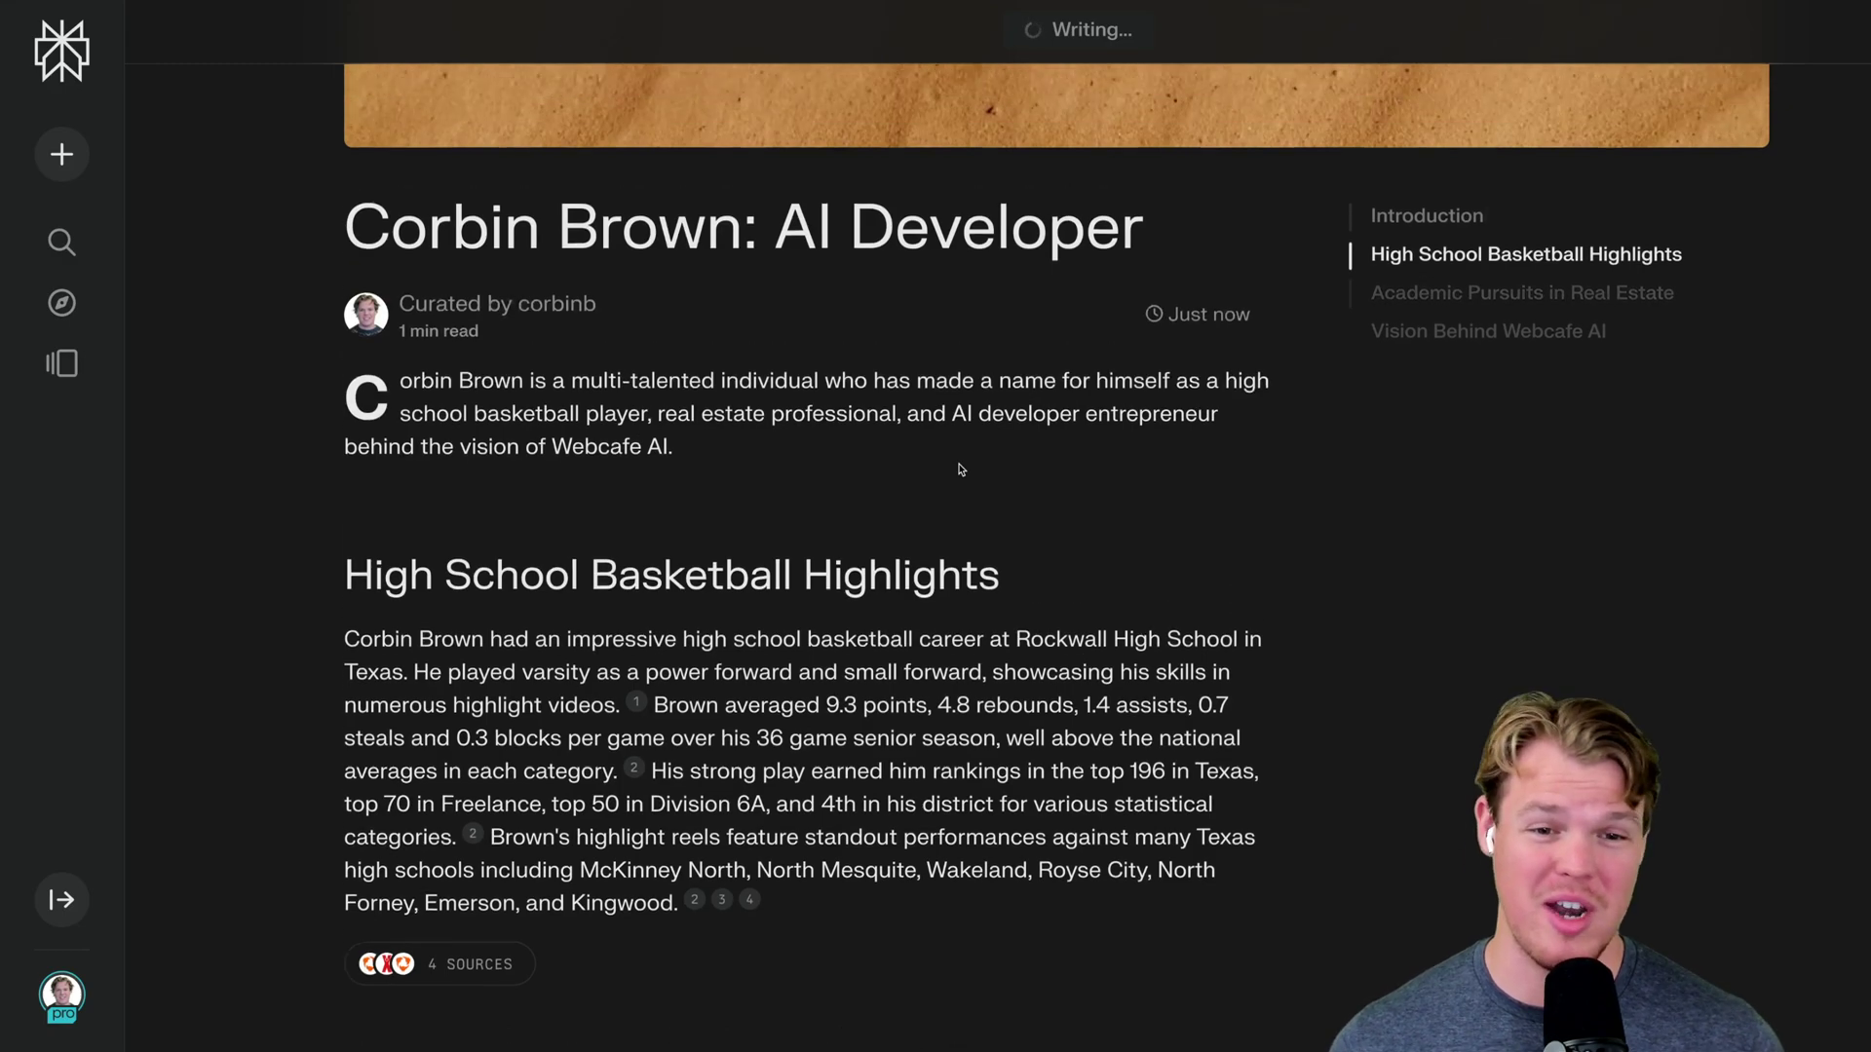
{"action": "scroll", "coordinate": [961, 470], "scroll_direction": "down", "scroll_amount": 8}
{"action": "scroll", "coordinate": [961, 469], "scroll_direction": "up", "scroll_amount": 6}
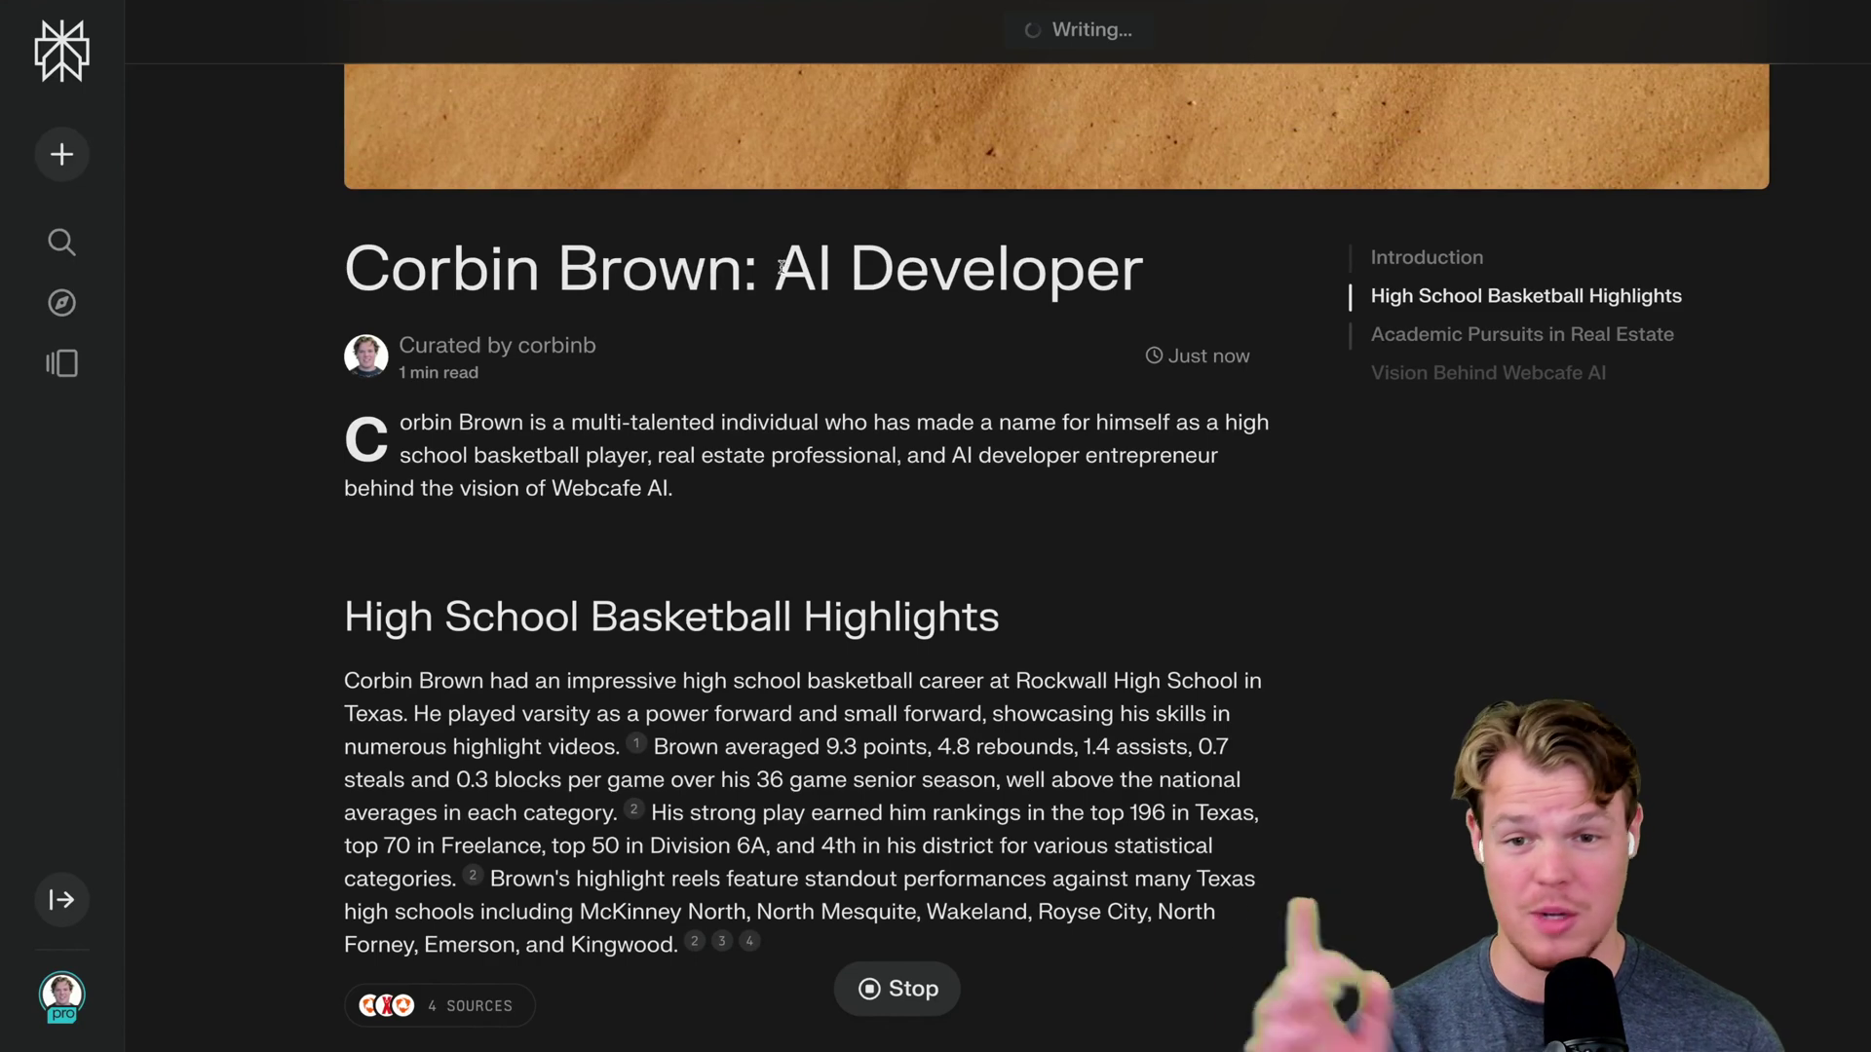
{"action": "left_click_drag", "start_coordinate": [776, 278], "coordinate": [1072, 271]}
{"action": "left_click", "coordinate": [1053, 347]}
{"action": "scroll", "coordinate": [1043, 353], "scroll_direction": "down", "scroll_amount": 4}
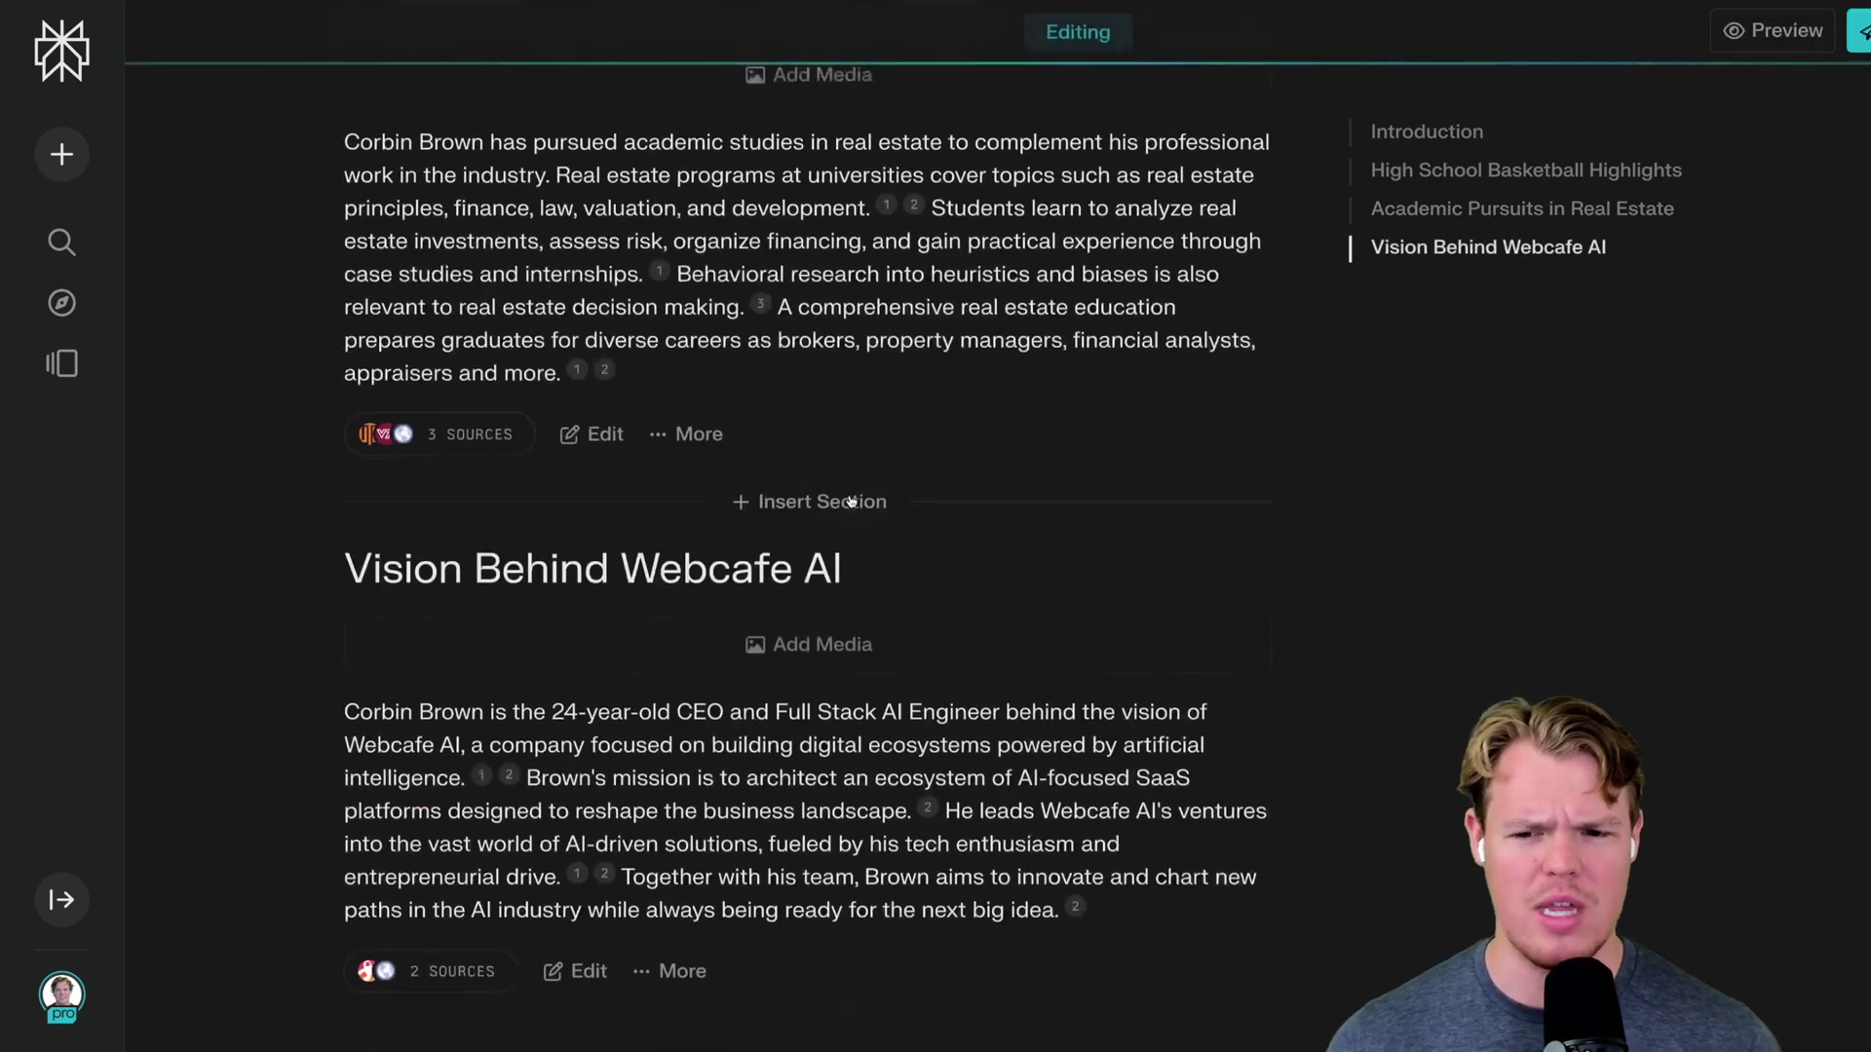
Step: Add an empty new section below Vision Behind Webcafe AI
{"action": "left_click", "coordinate": [850, 498]}
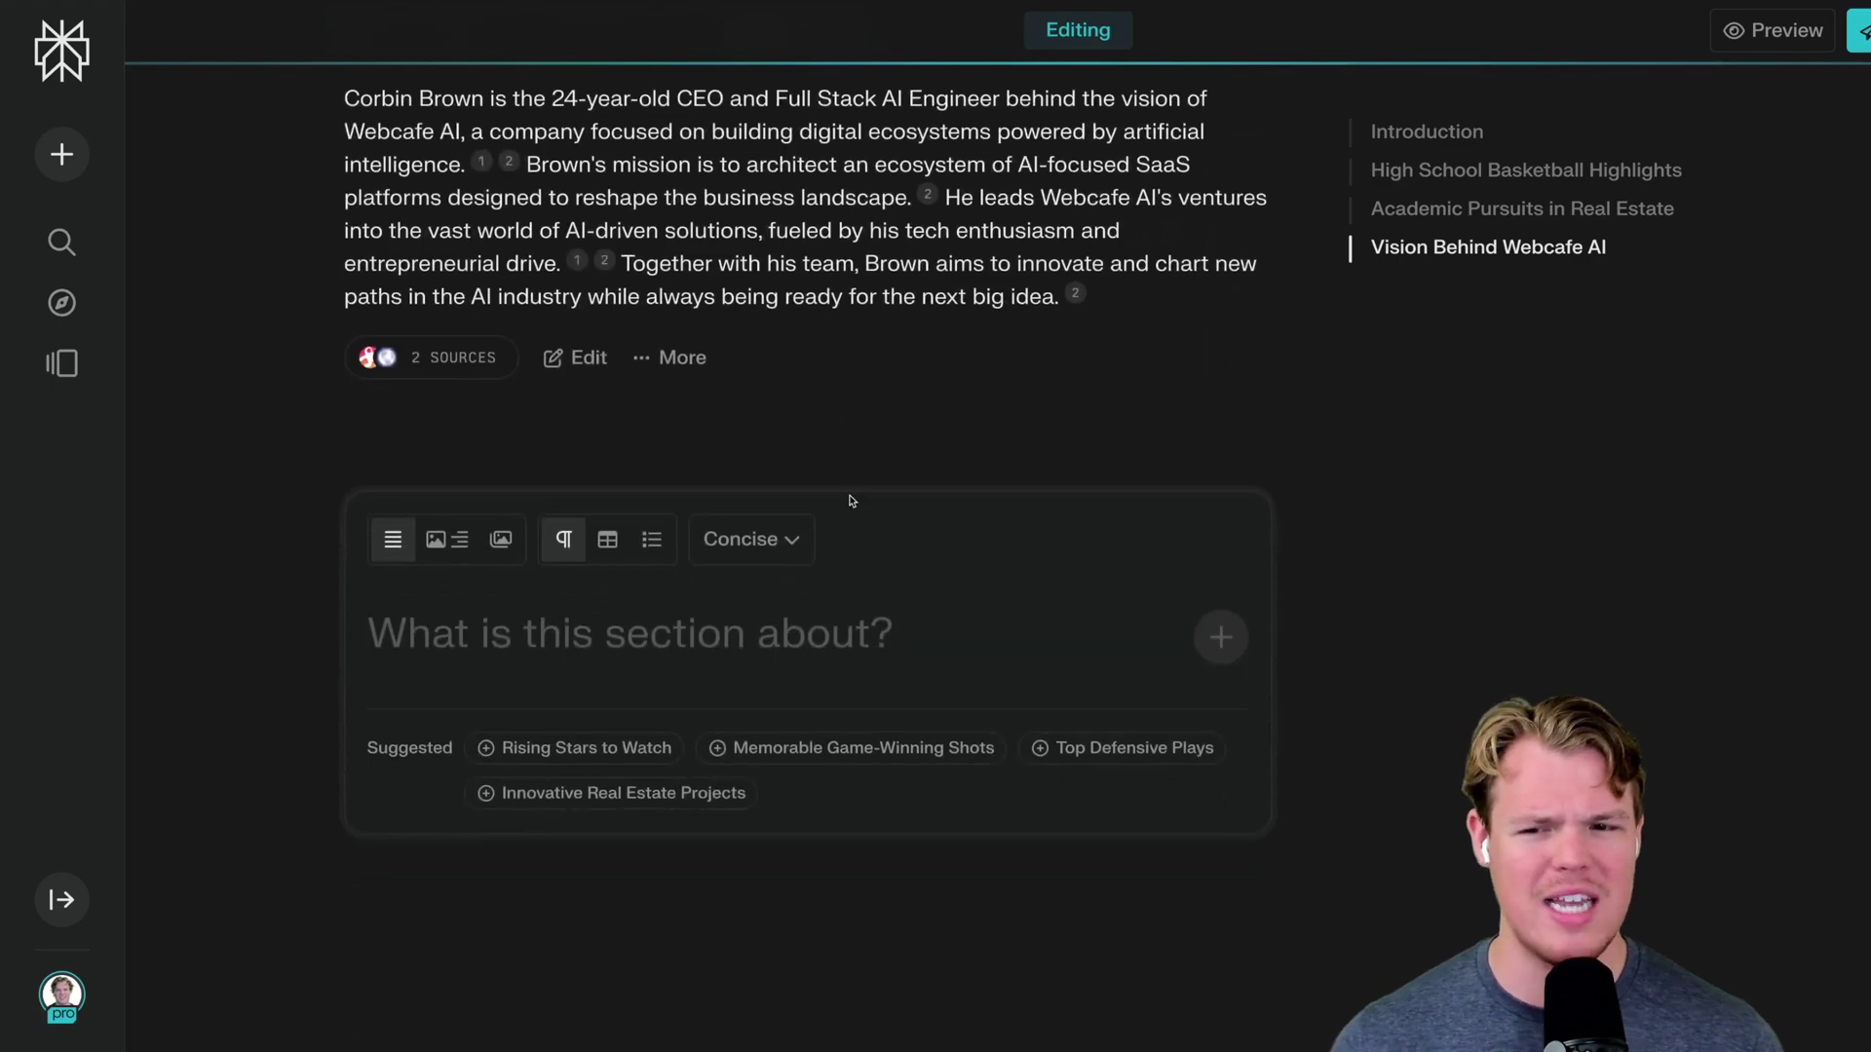
{"action": "scroll", "coordinate": [850, 500], "scroll_direction": "up", "scroll_amount": 1}
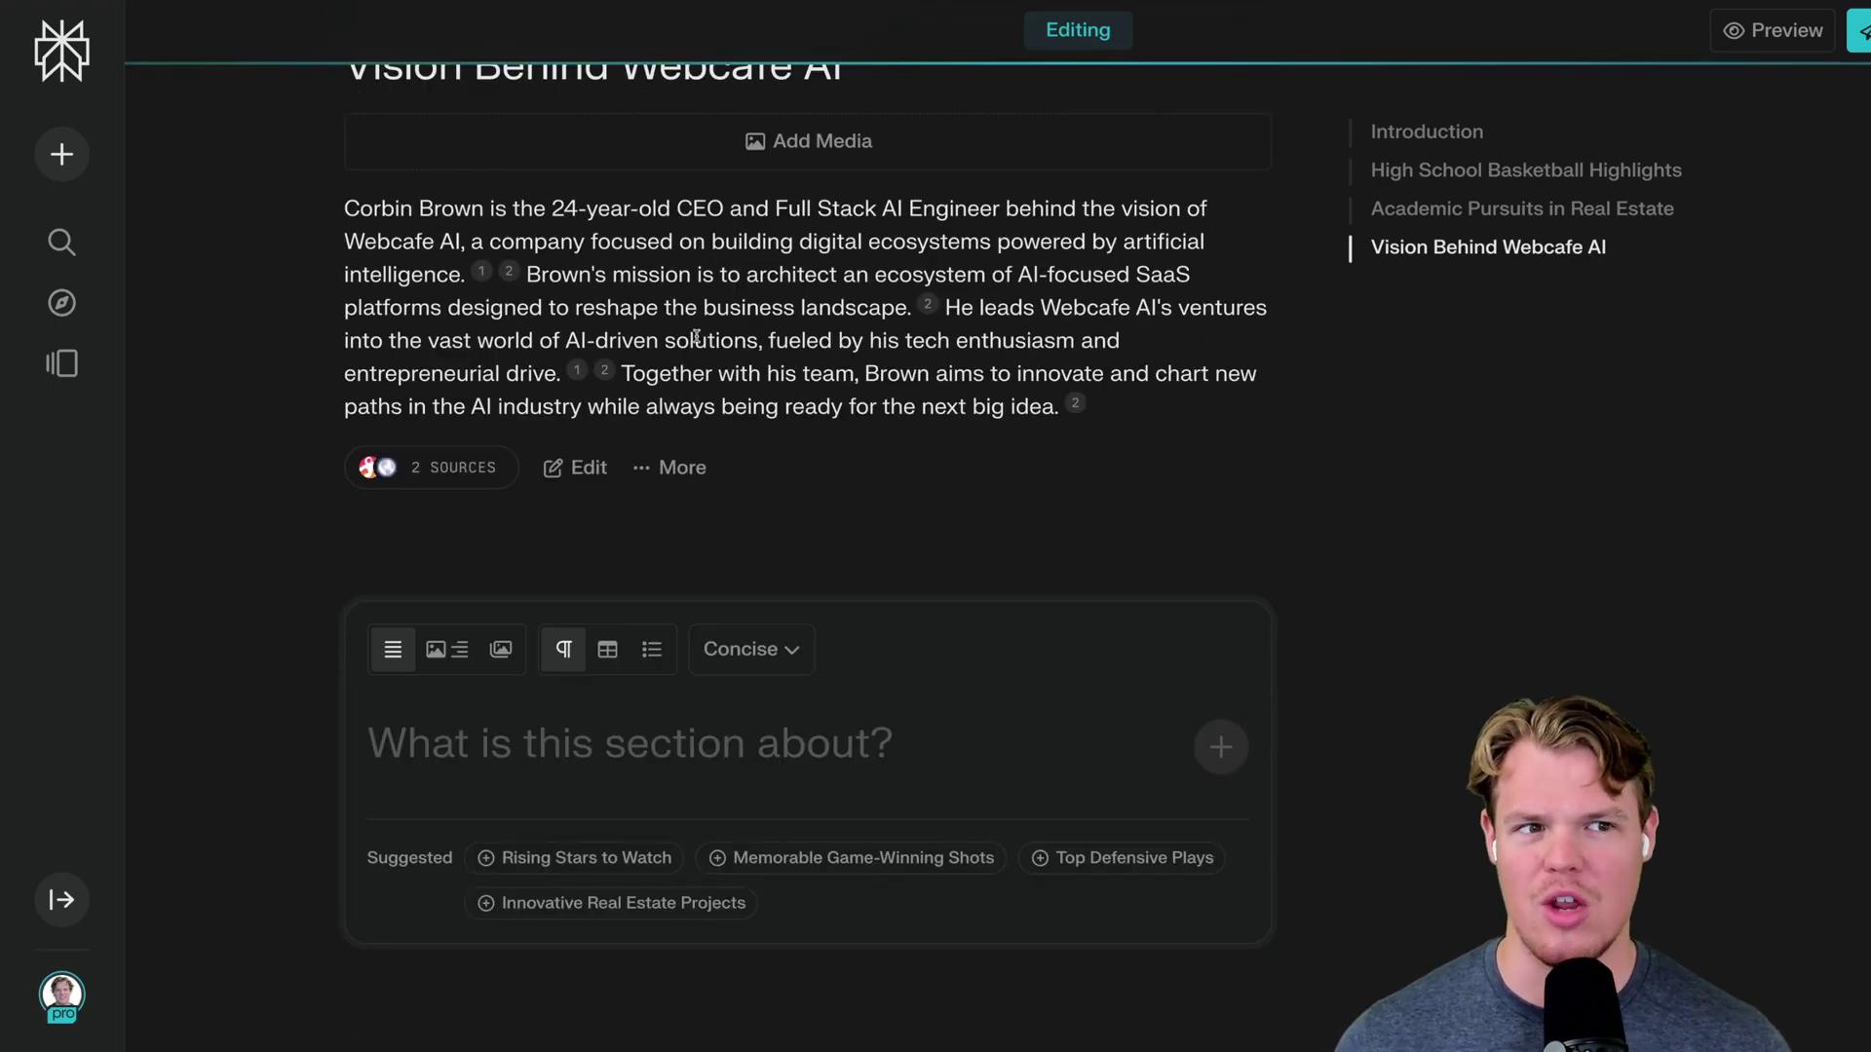
{"action": "left_click", "coordinate": [577, 371]}
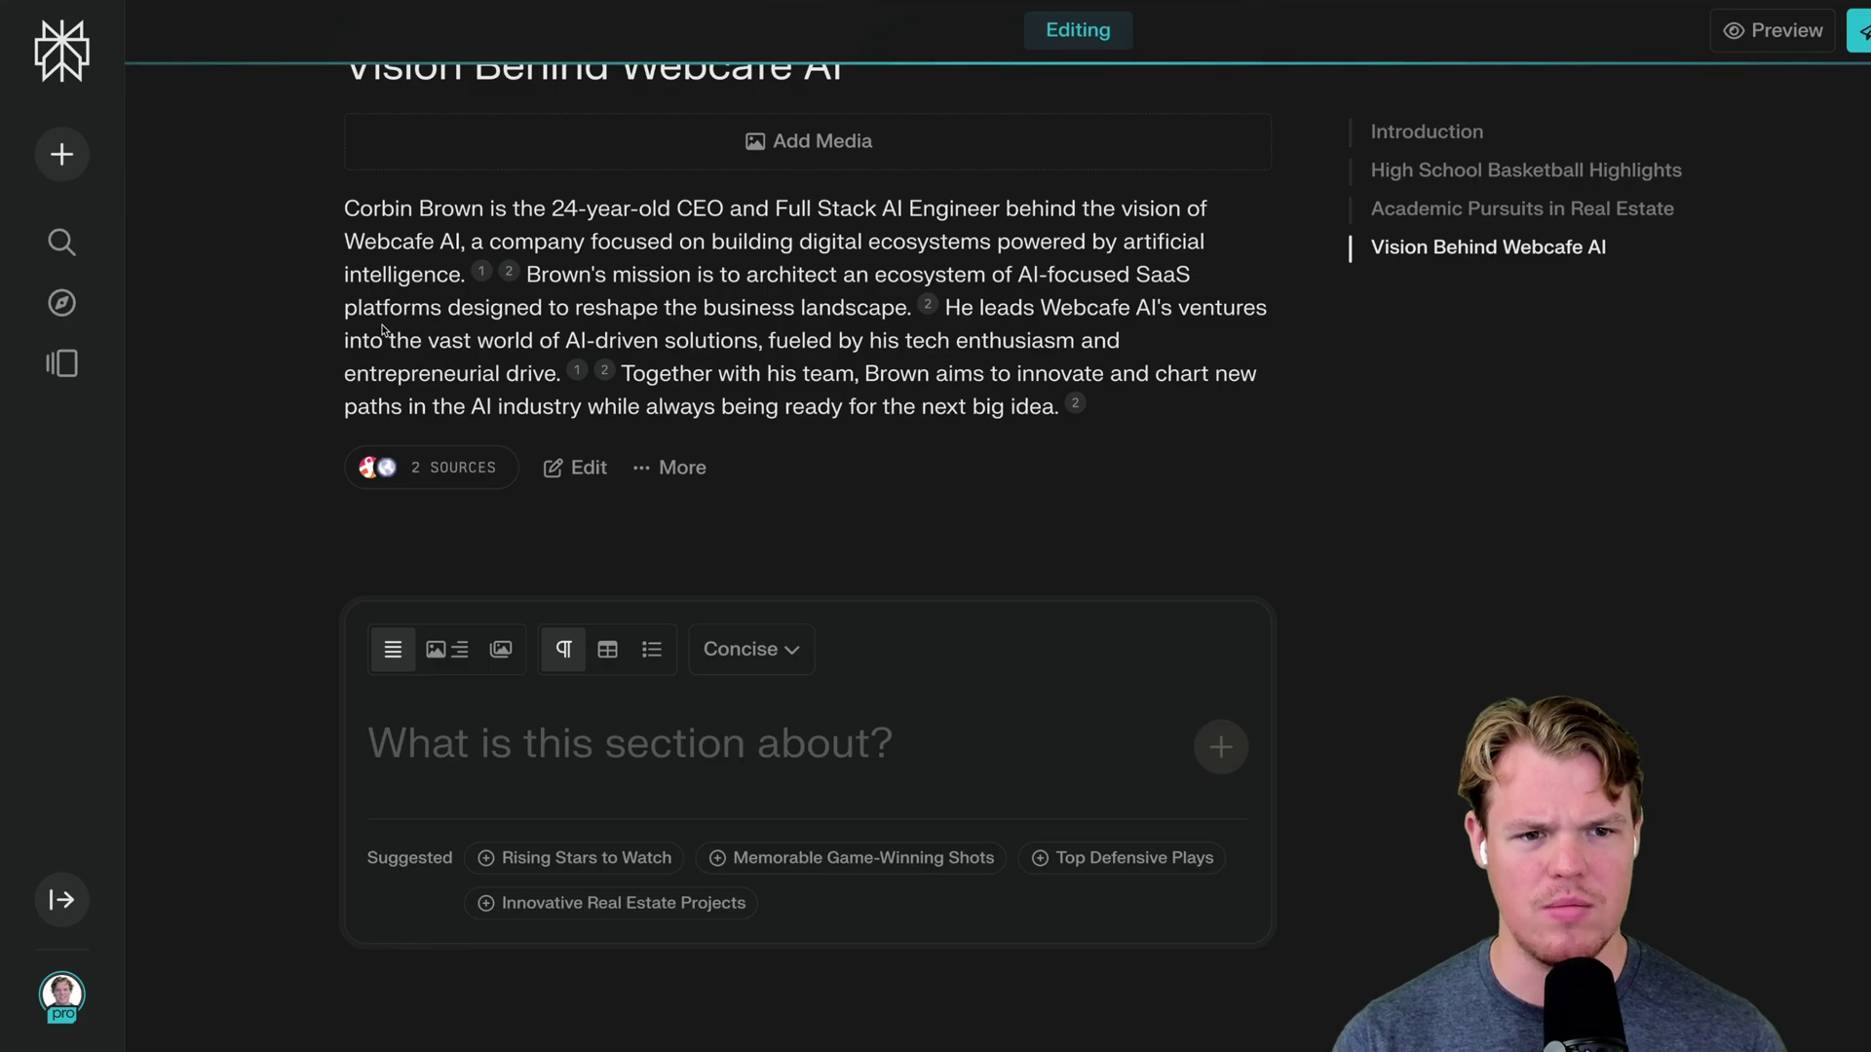
{"action": "scroll", "coordinate": [382, 331], "scroll_direction": "up", "scroll_amount": 20}
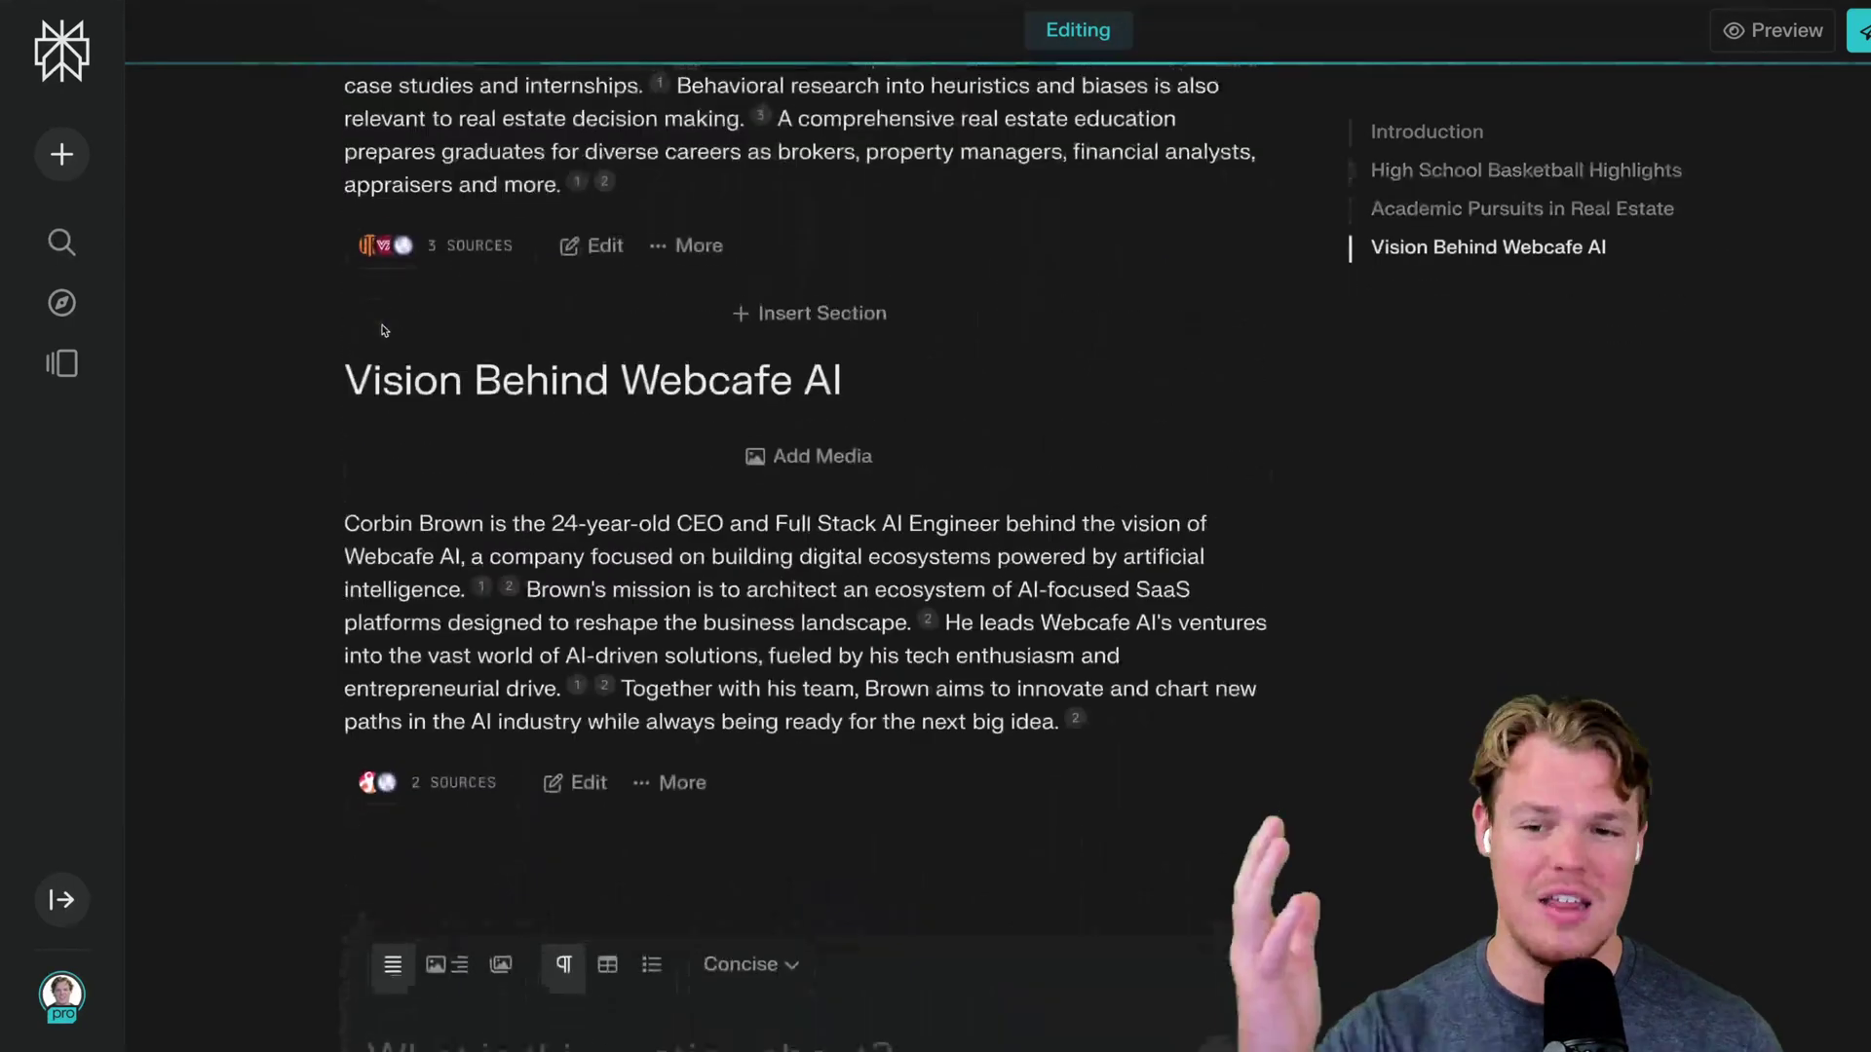
{"action": "scroll", "coordinate": [382, 331], "scroll_direction": "down", "scroll_amount": 4}
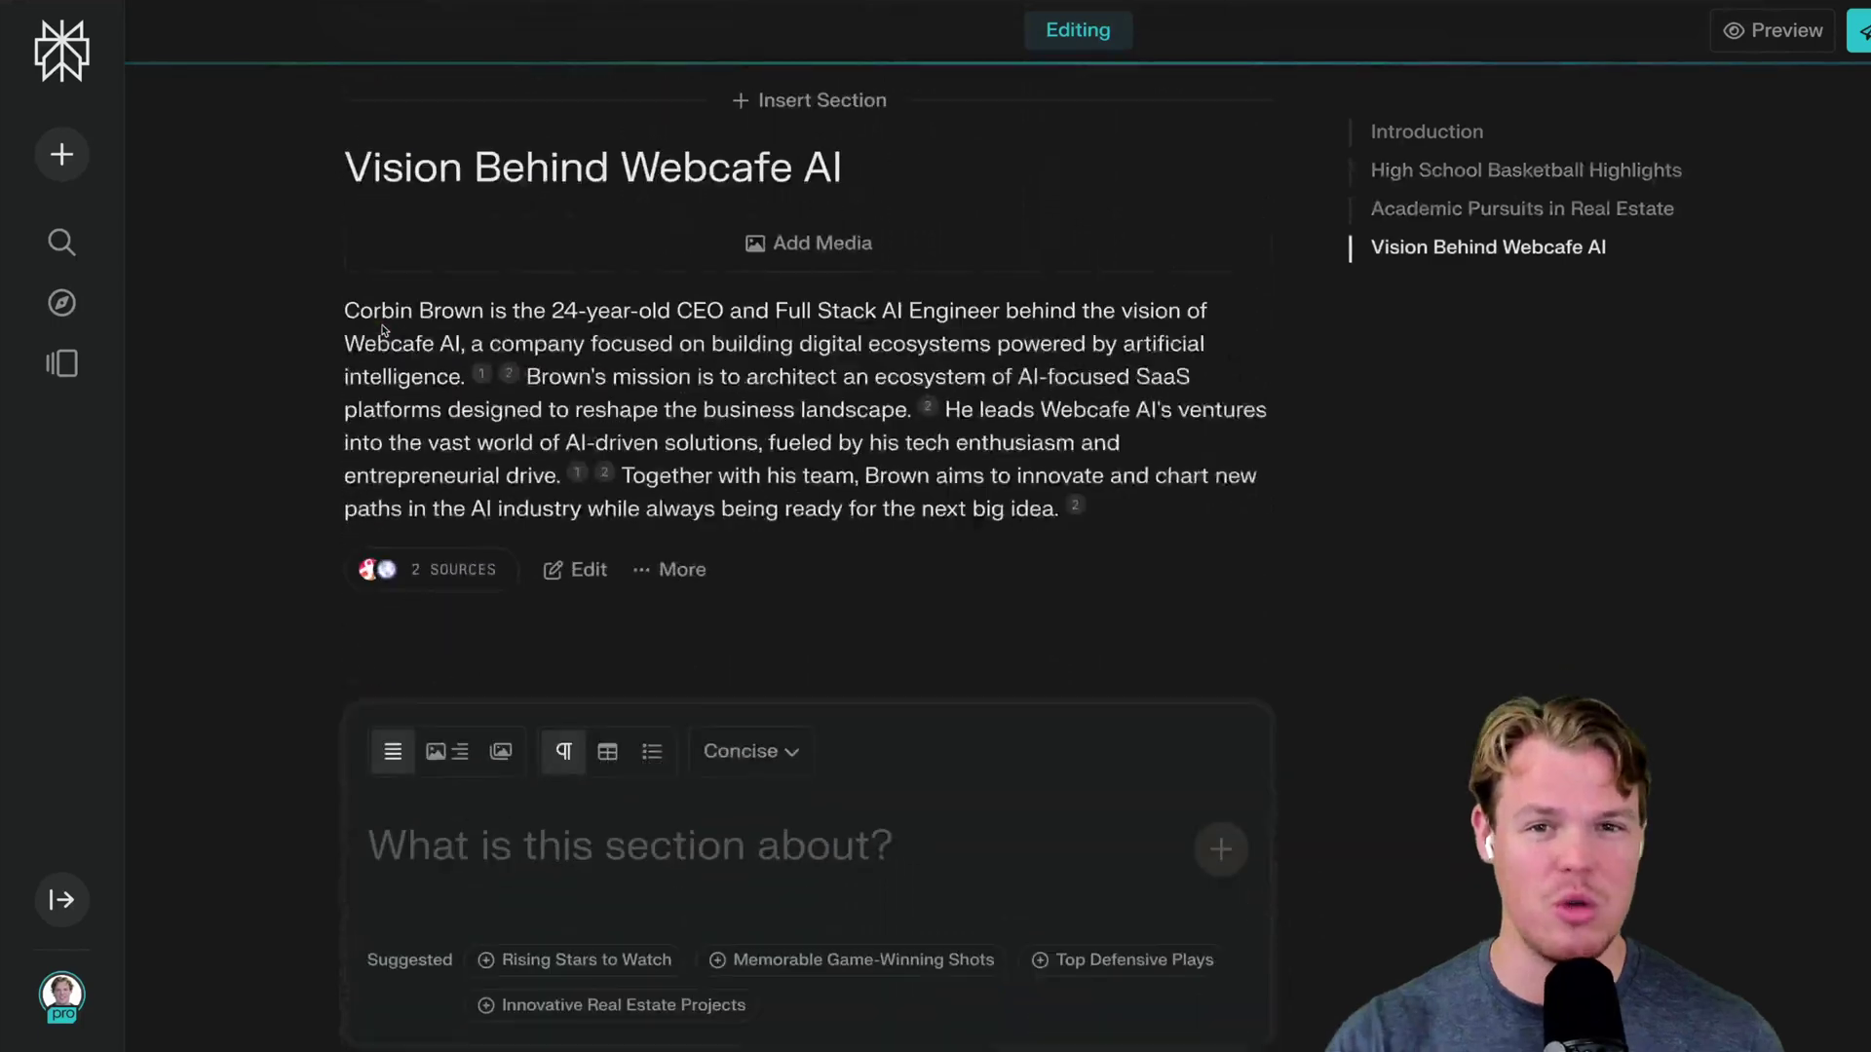